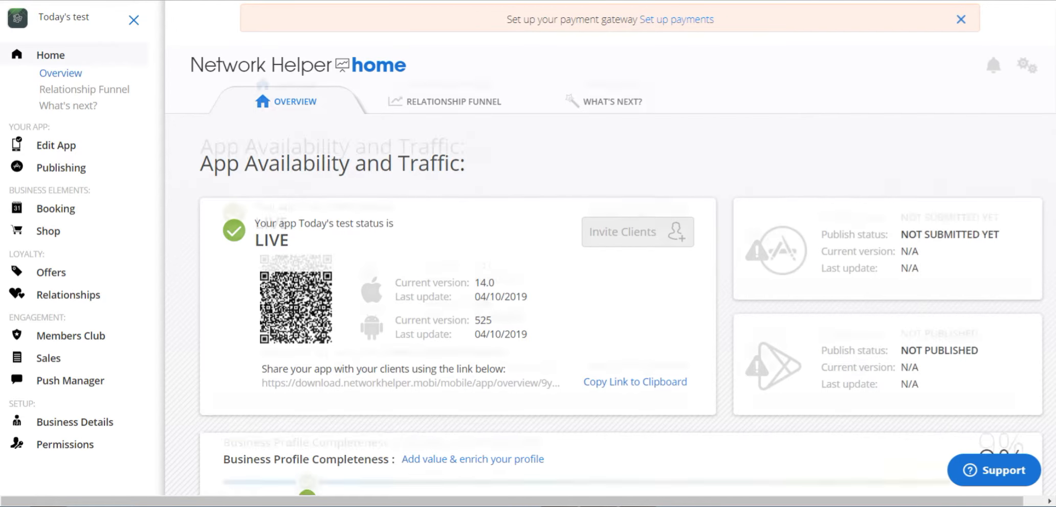
Examine the app's live status, store publishing status, business profile completeness and client counts on the home overview
{"action": "scroll", "coordinate": [621, 307], "scroll_direction": "down", "scroll_amount": 3}
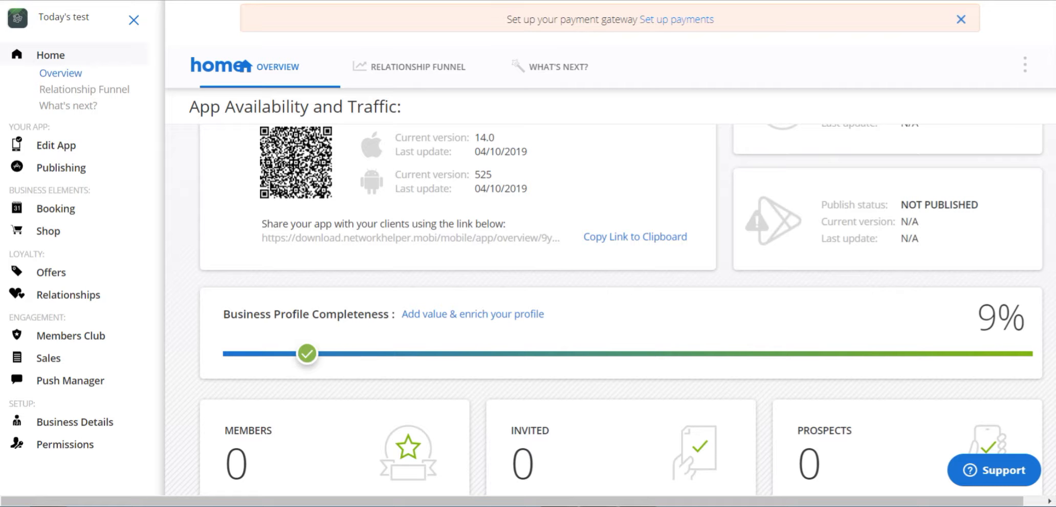
{"action": "scroll", "coordinate": [609, 271], "scroll_direction": "up", "scroll_amount": 3}
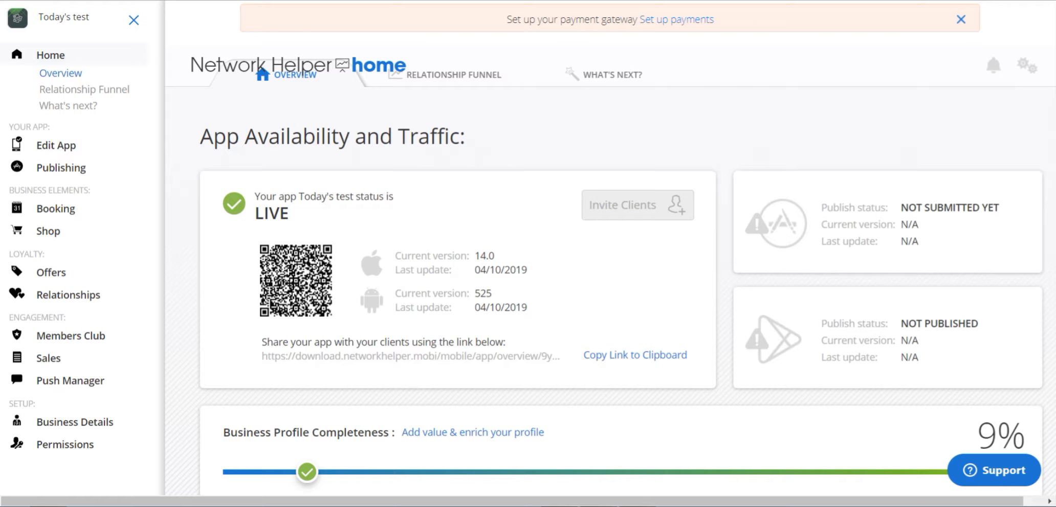
{"action": "scroll", "coordinate": [1041, 105], "scroll_direction": "down", "scroll_amount": 5}
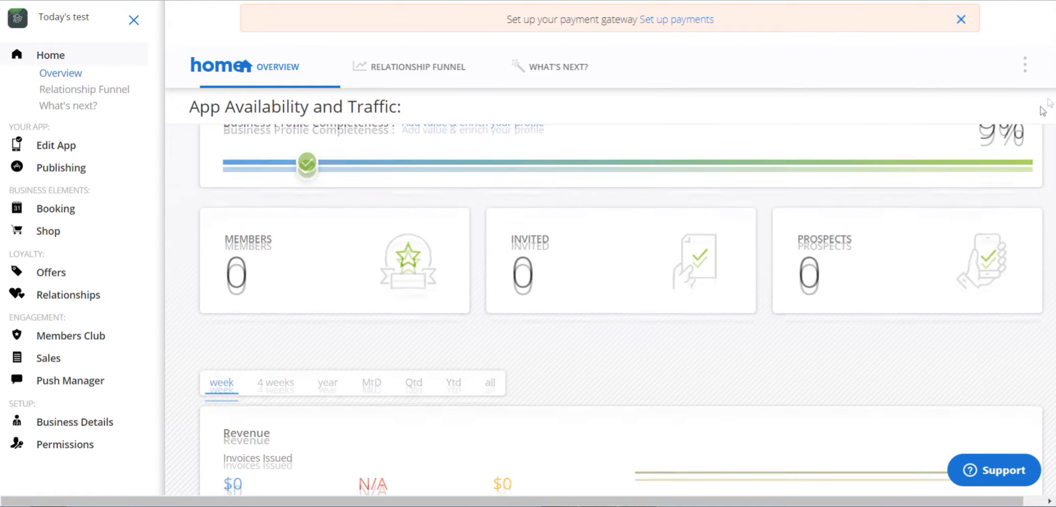
{"action": "scroll", "coordinate": [1041, 105], "scroll_direction": "up", "scroll_amount": 3}
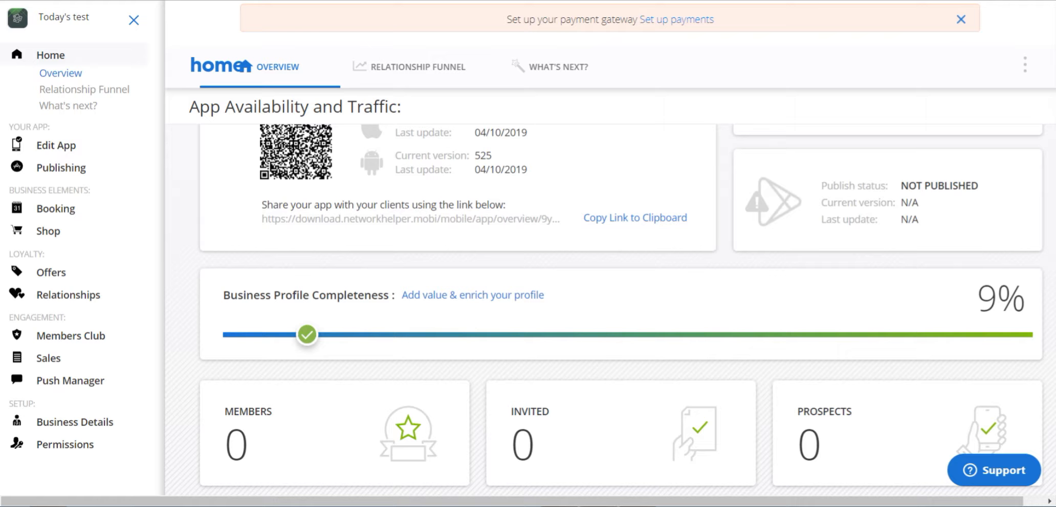
{"action": "scroll", "coordinate": [1049, 125], "scroll_direction": "down", "scroll_amount": 4}
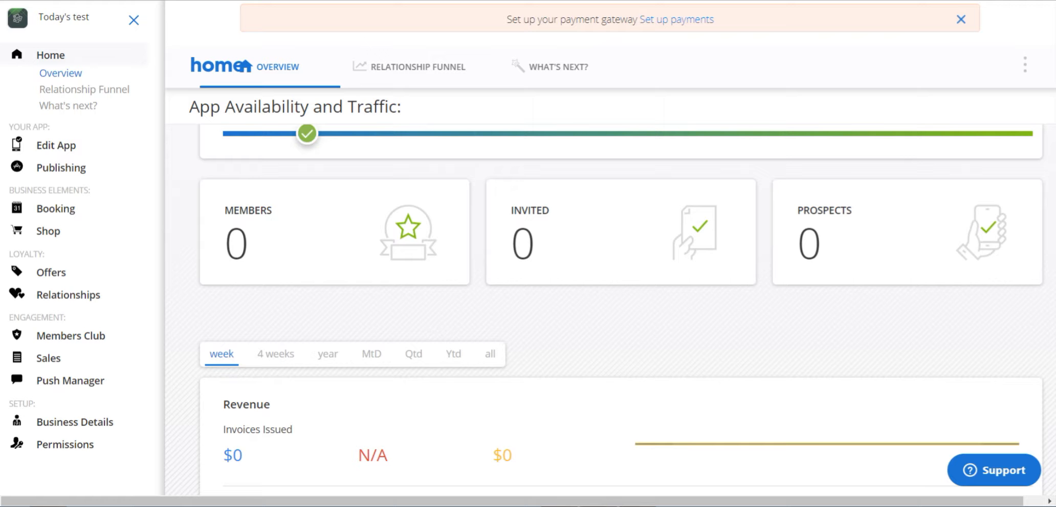
Review the weekly Revenue section of the overview, from invoices issued through successful payments
{"action": "scroll", "coordinate": [1052, 163], "scroll_direction": "down", "scroll_amount": 3}
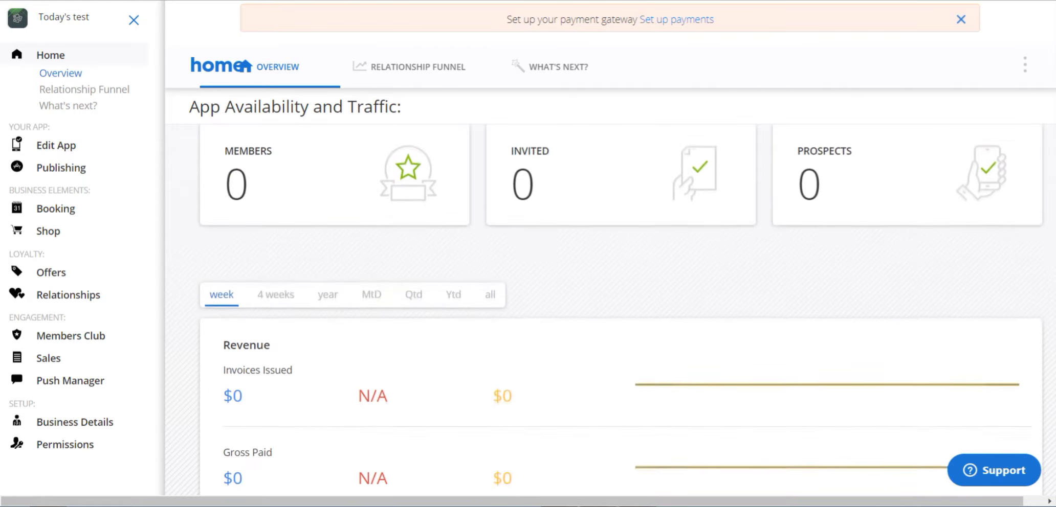
{"action": "scroll", "coordinate": [1053, 162], "scroll_direction": "down", "scroll_amount": 1}
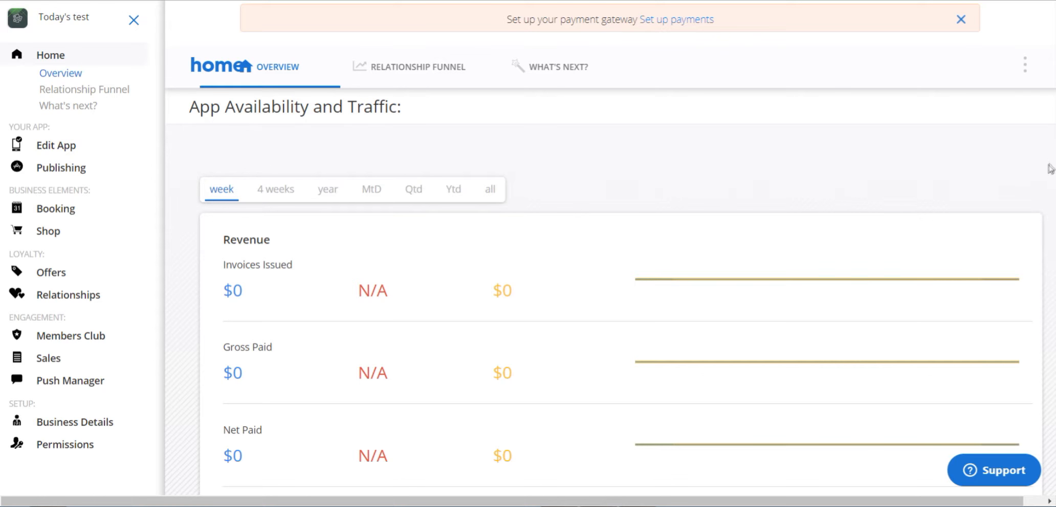
{"action": "scroll", "coordinate": [1048, 171], "scroll_direction": "down", "scroll_amount": 2}
{"action": "scroll", "coordinate": [1047, 181], "scroll_direction": "down", "scroll_amount": 1}
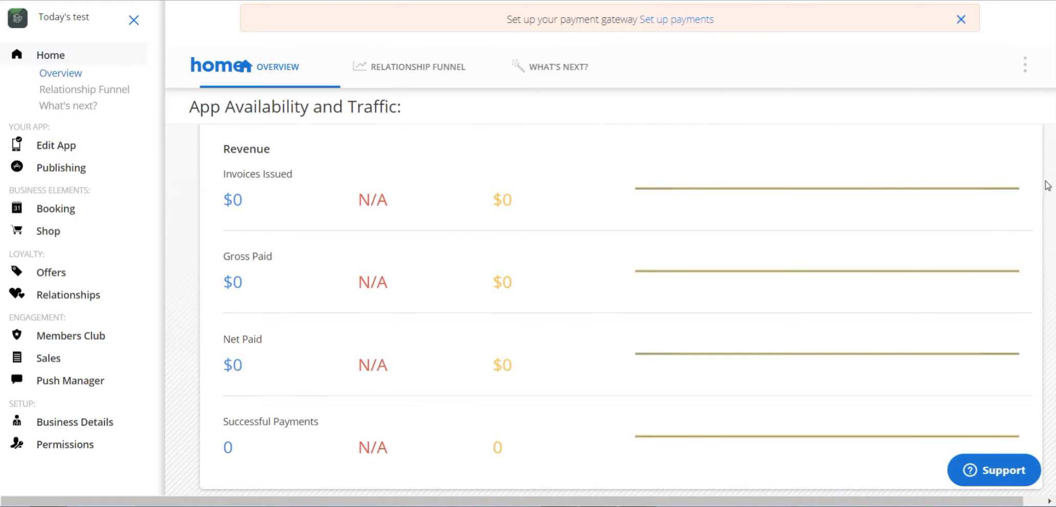
{"action": "scroll", "coordinate": [1046, 188], "scroll_direction": "down", "scroll_amount": 1}
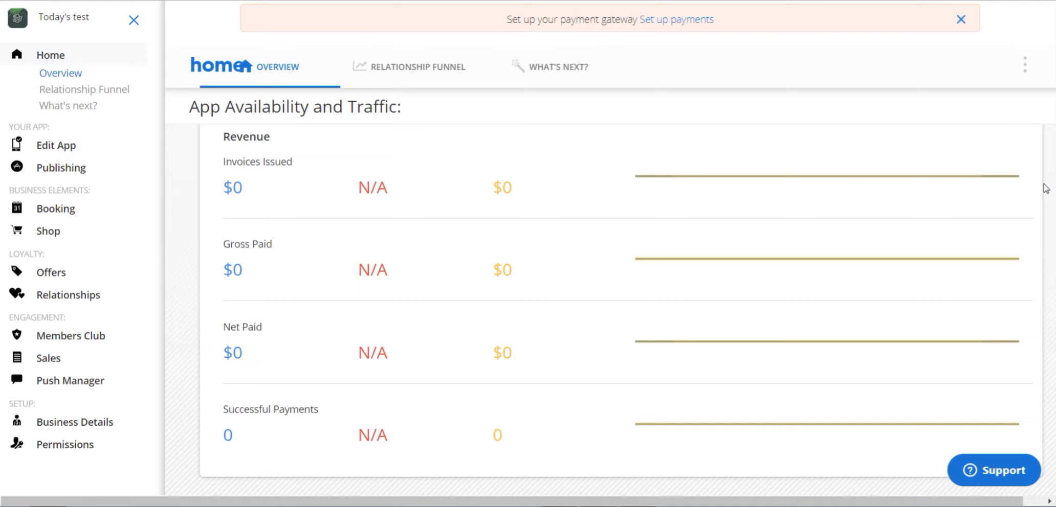
{"action": "scroll", "coordinate": [1038, 197], "scroll_direction": "down", "scroll_amount": 2}
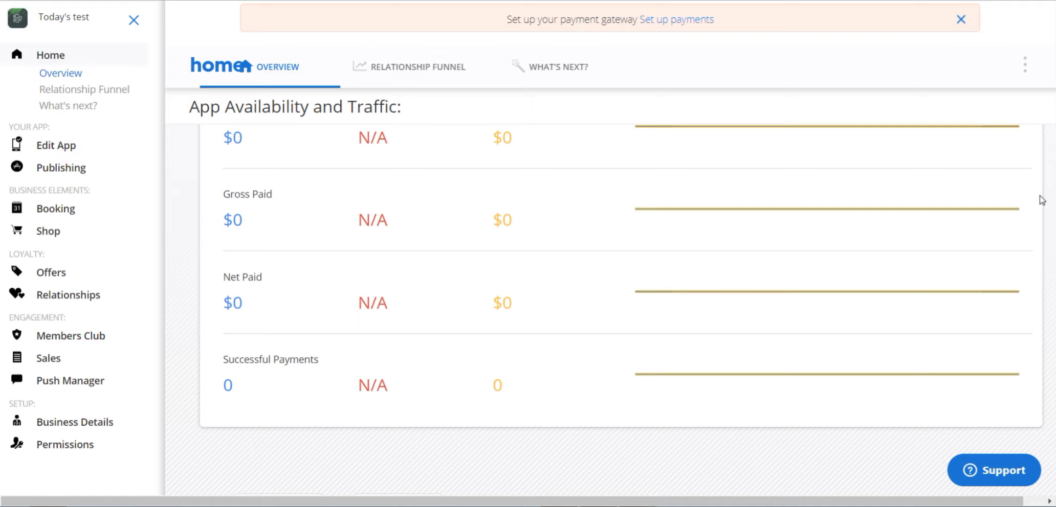
Examine the Installations, User Locations, Entries and Most Used Pages charts on the overview
{"action": "scroll", "coordinate": [1042, 200], "scroll_direction": "down", "scroll_amount": 4}
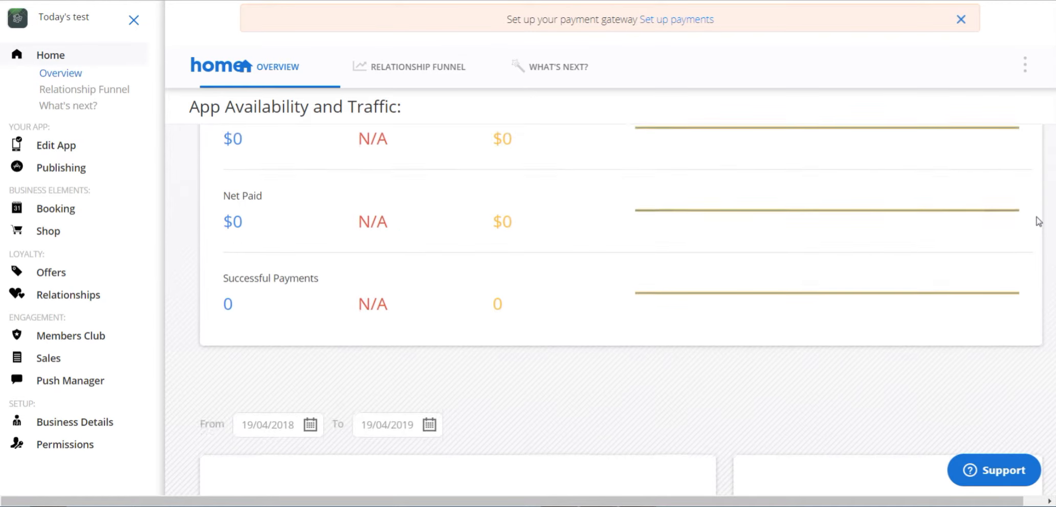
{"action": "scroll", "coordinate": [1039, 224], "scroll_direction": "down", "scroll_amount": 8}
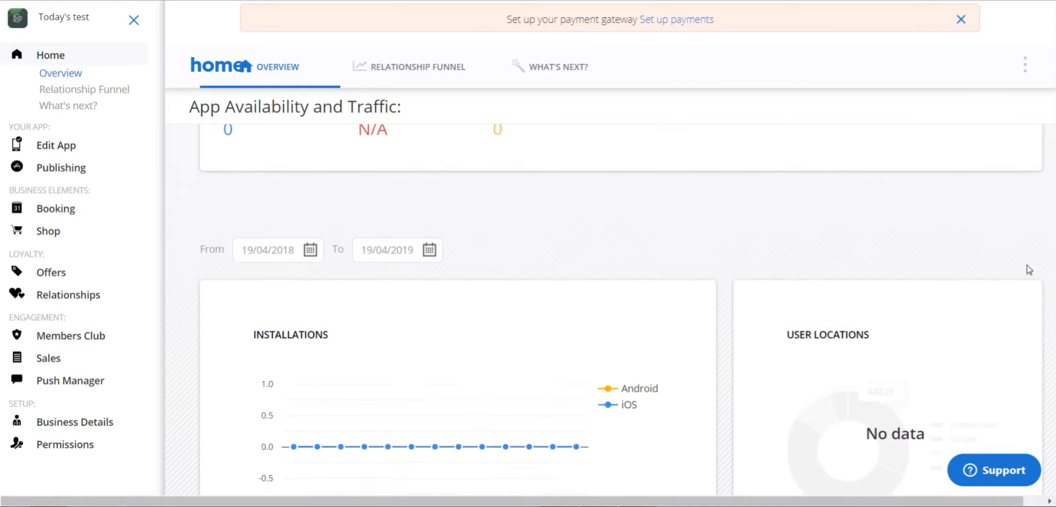
{"action": "scroll", "coordinate": [1031, 271], "scroll_direction": "down", "scroll_amount": 3}
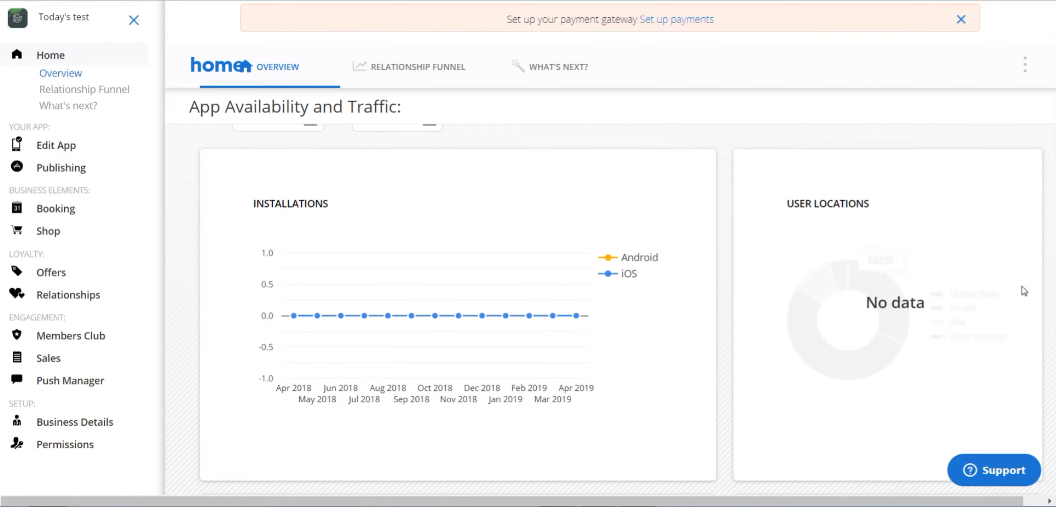
{"action": "scroll", "coordinate": [1024, 292], "scroll_direction": "down", "scroll_amount": 1}
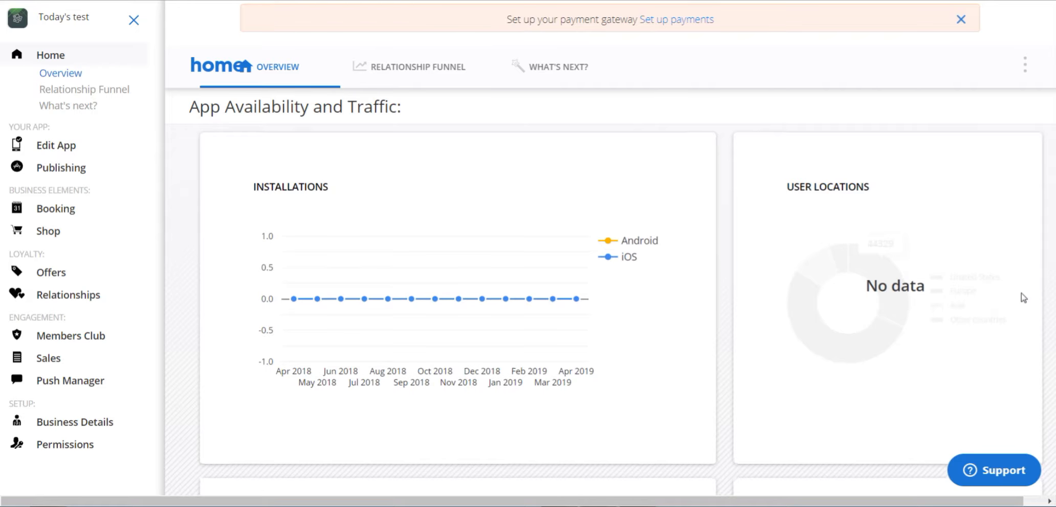
{"action": "scroll", "coordinate": [1023, 301], "scroll_direction": "down", "scroll_amount": 3}
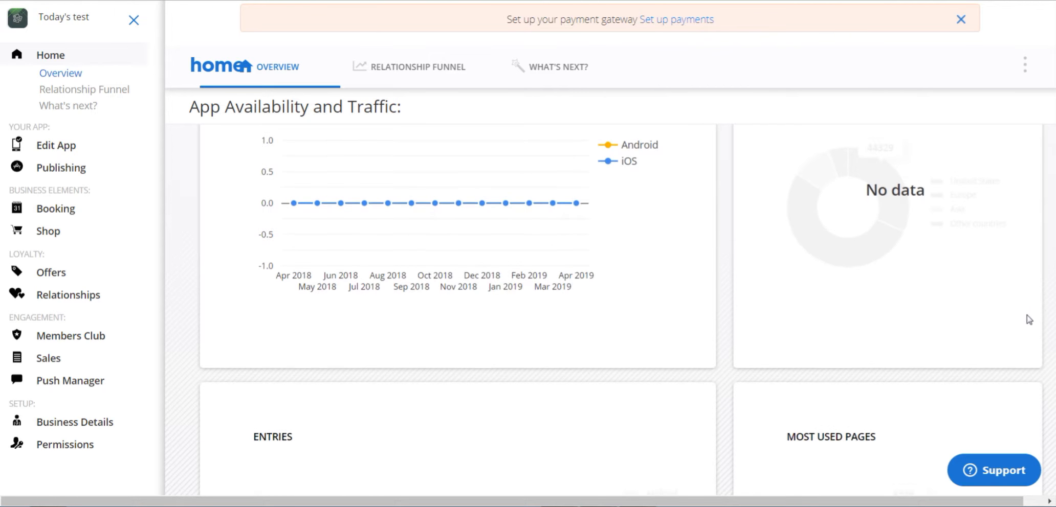
{"action": "scroll", "coordinate": [1028, 333], "scroll_direction": "down", "scroll_amount": 3}
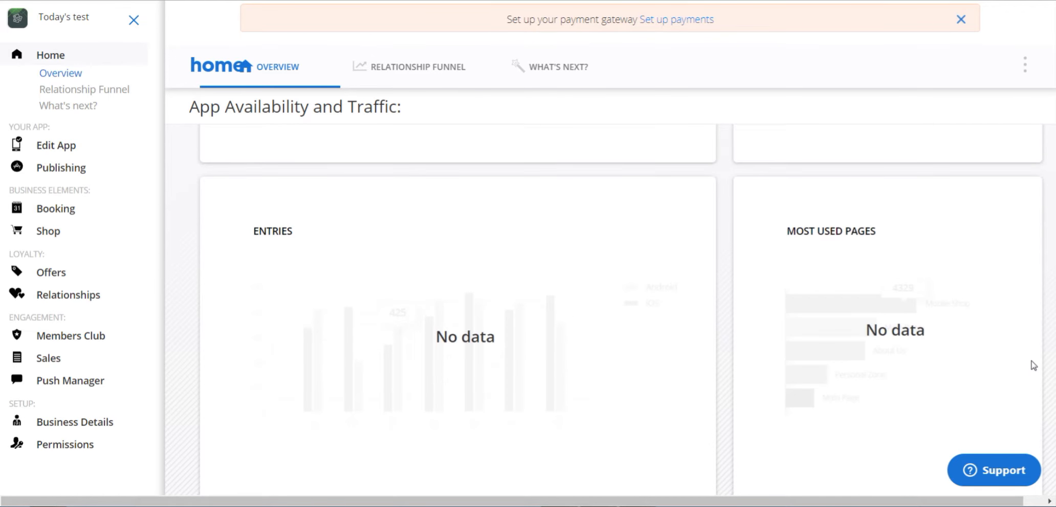
{"action": "scroll", "coordinate": [1033, 363], "scroll_direction": "up", "scroll_amount": 5}
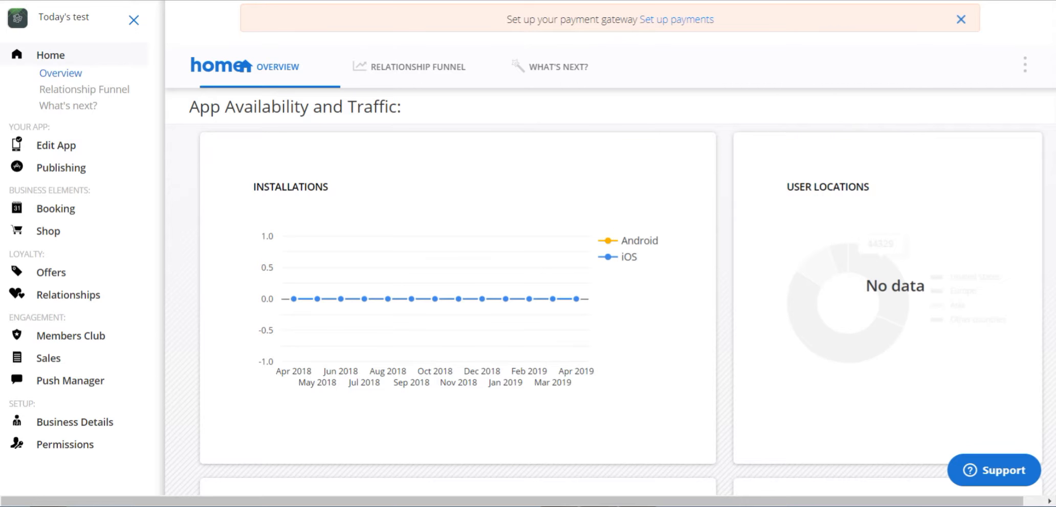
{"action": "scroll", "coordinate": [621, 302], "scroll_direction": "down", "scroll_amount": 5}
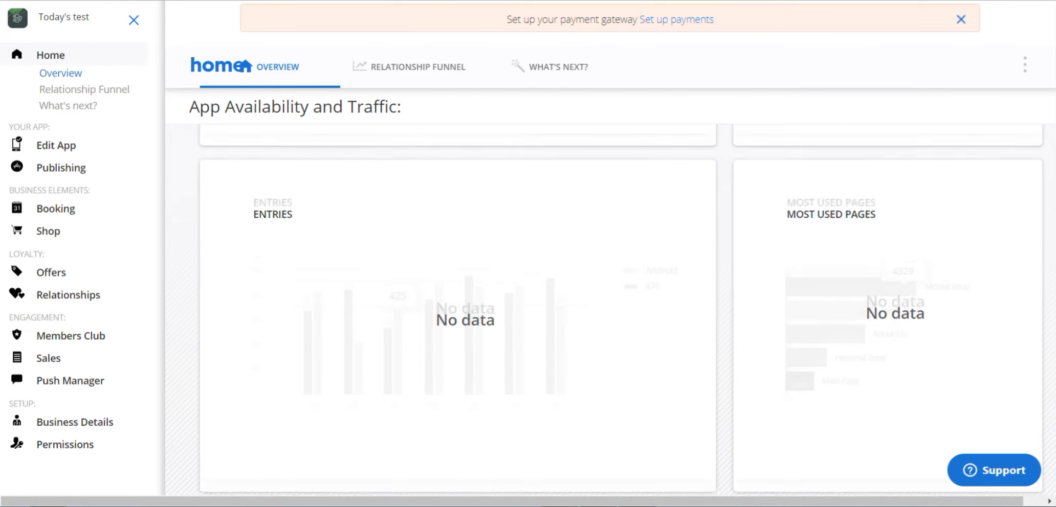
{"action": "scroll", "coordinate": [621, 307], "scroll_direction": "down", "scroll_amount": 1}
{"action": "scroll", "coordinate": [621, 291], "scroll_direction": "down", "scroll_amount": 1}
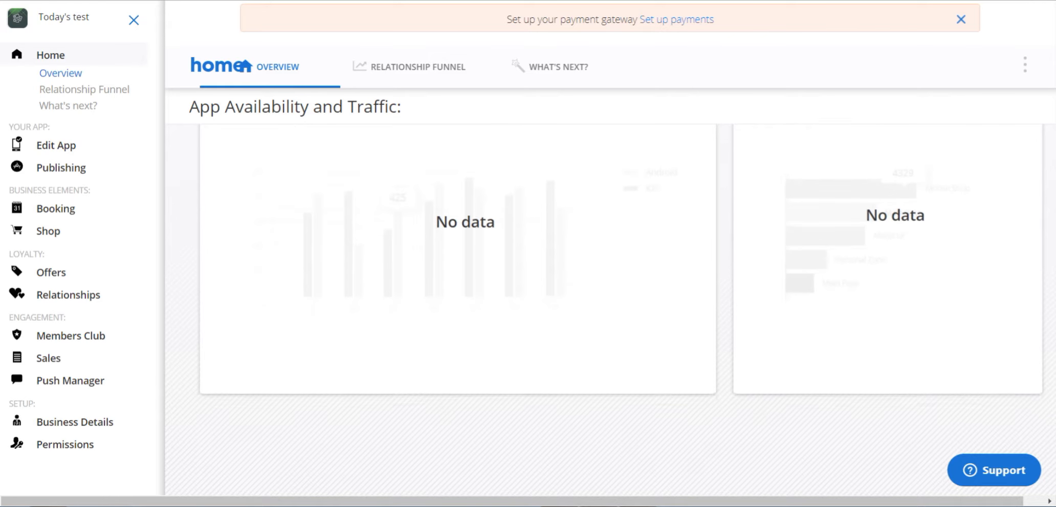
Open the Relationship Funnel page and examine the funnel stages from Visiting to Returning
{"action": "scroll", "coordinate": [621, 307], "scroll_direction": "up", "scroll_amount": 15}
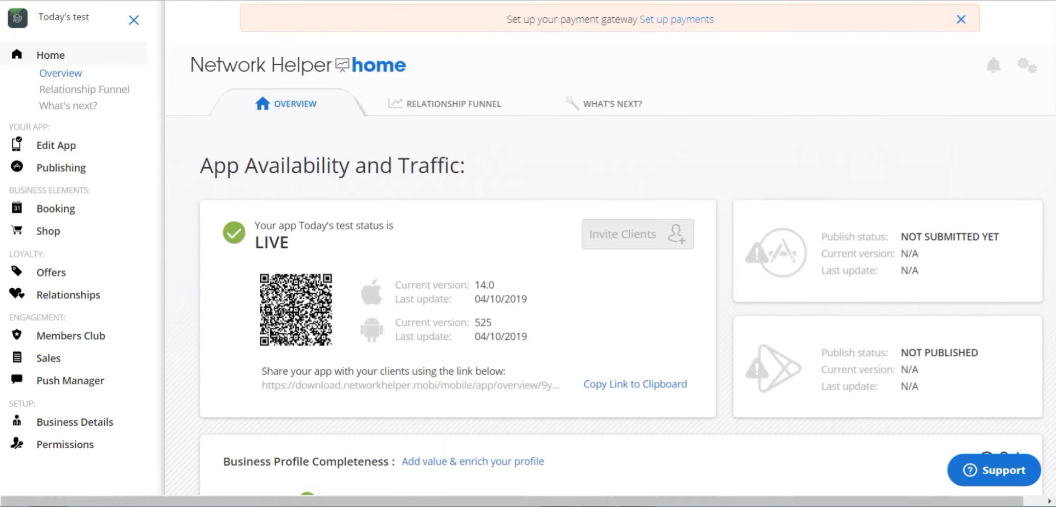
{"action": "left_click", "coordinate": [454, 105]}
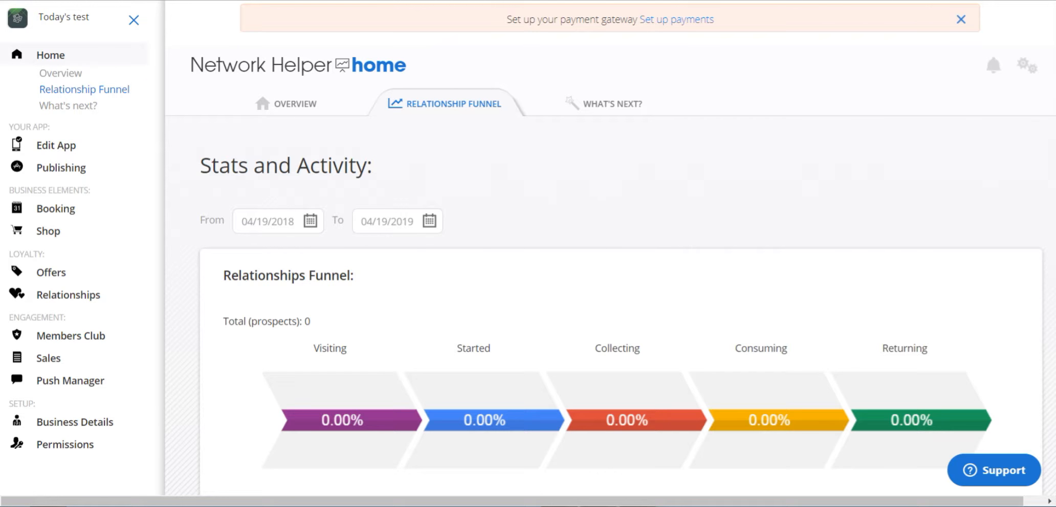
{"action": "scroll", "coordinate": [614, 281], "scroll_direction": "down", "scroll_amount": 1}
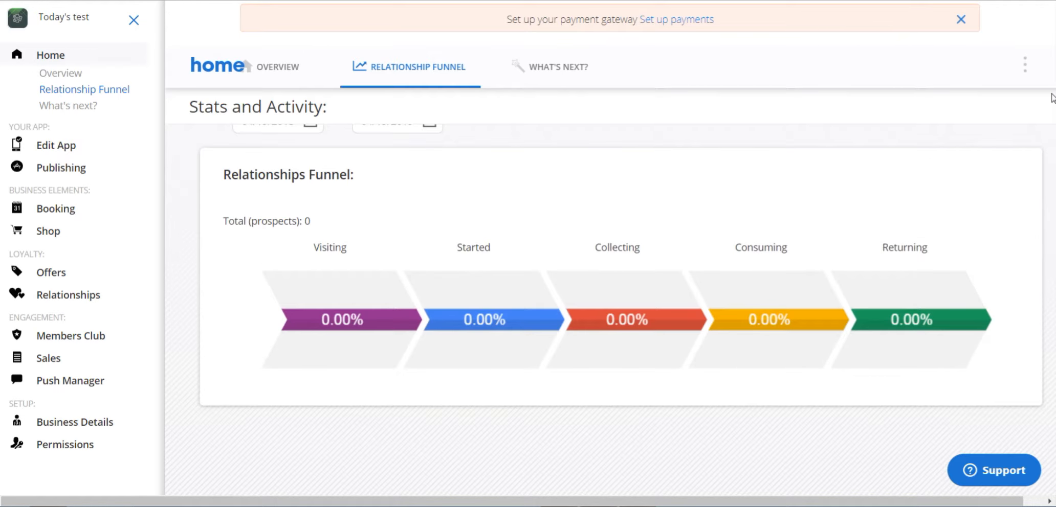
{"action": "scroll", "coordinate": [1051, 97], "scroll_direction": "down", "scroll_amount": 1}
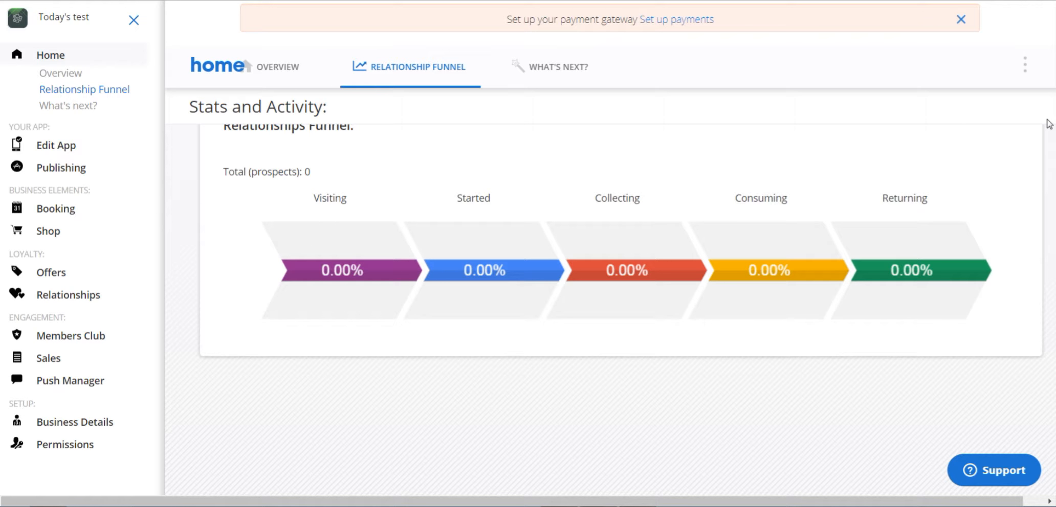
{"action": "scroll", "coordinate": [1049, 123], "scroll_direction": "up", "scroll_amount": 1}
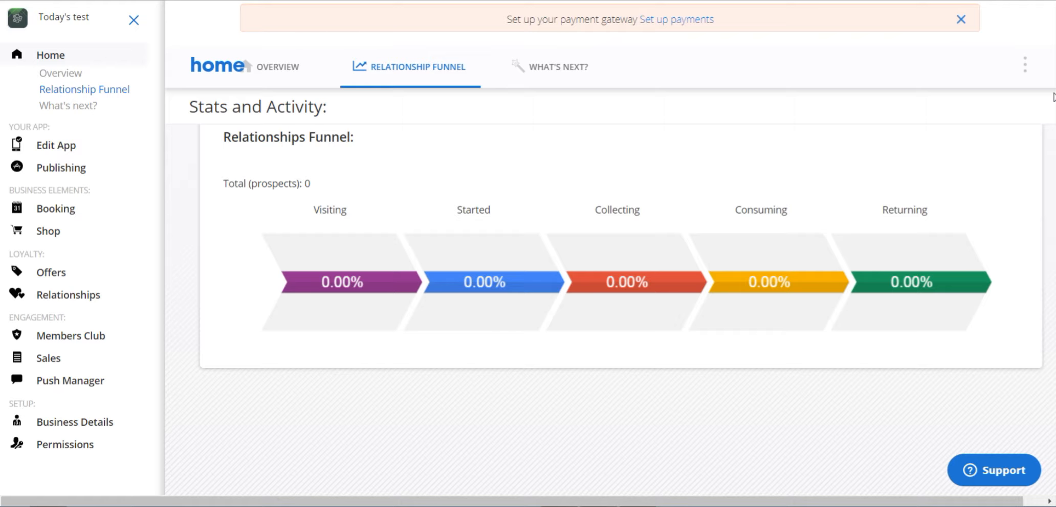
{"action": "scroll", "coordinate": [603, 219], "scroll_direction": "up", "scroll_amount": 1}
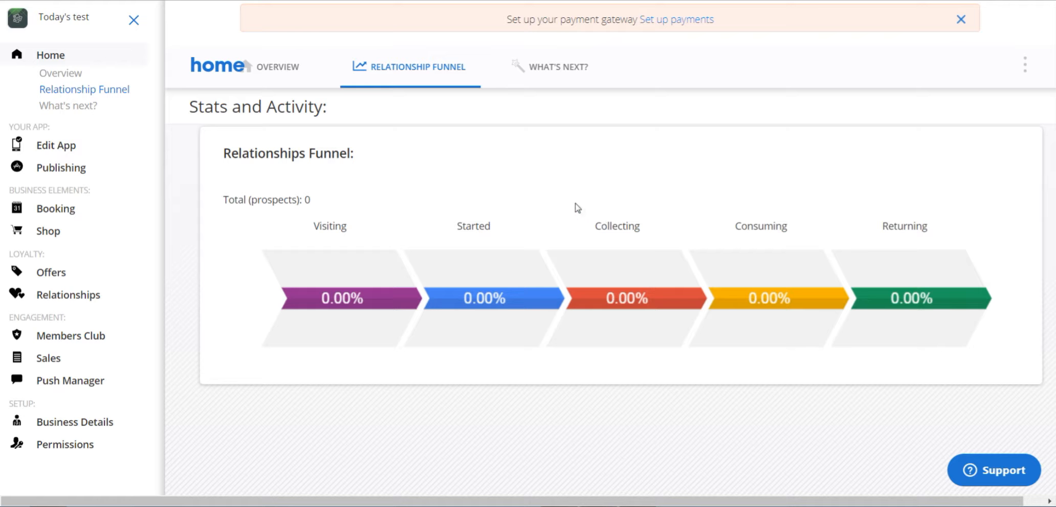
View the What's next? page, return to the overview, and follow the "Add value & enrich your profile" link
{"action": "left_click", "coordinate": [570, 73]}
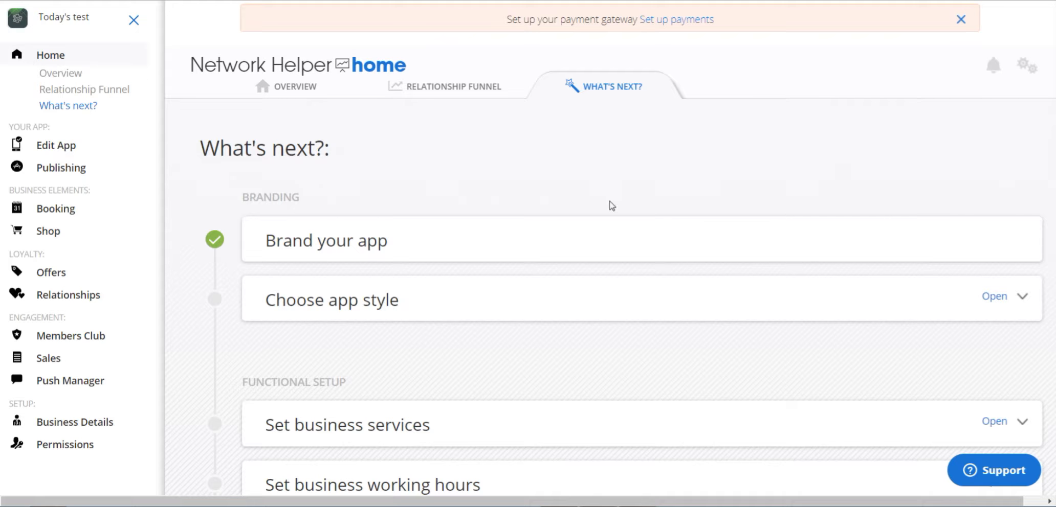
{"action": "left_click", "coordinate": [299, 89]}
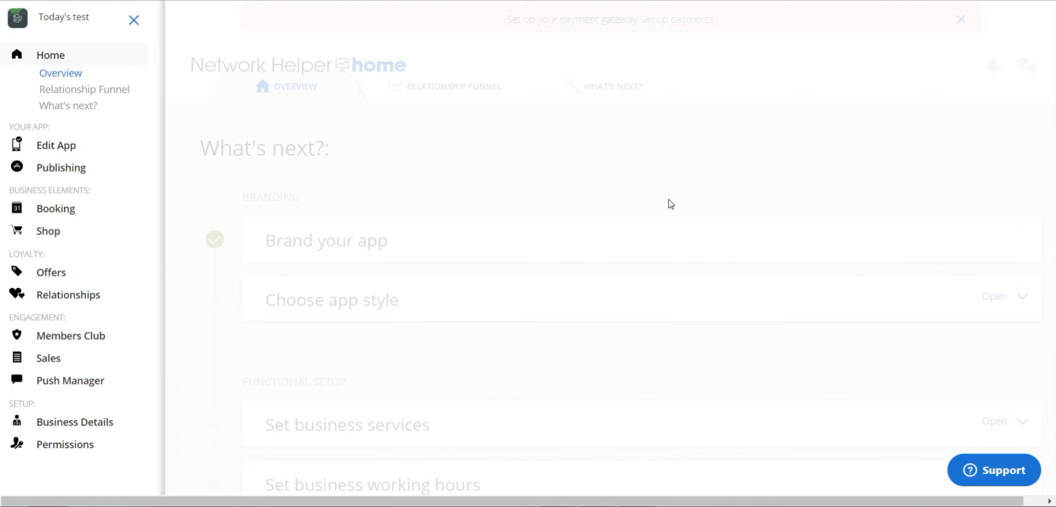
{"action": "scroll", "coordinate": [714, 202], "scroll_direction": "down", "scroll_amount": 3}
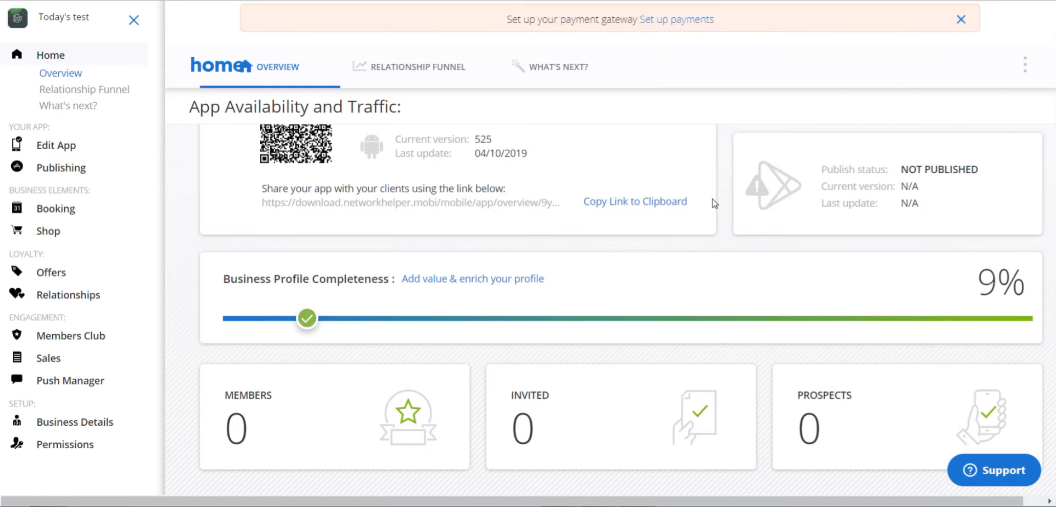
{"action": "left_click", "coordinate": [468, 288]}
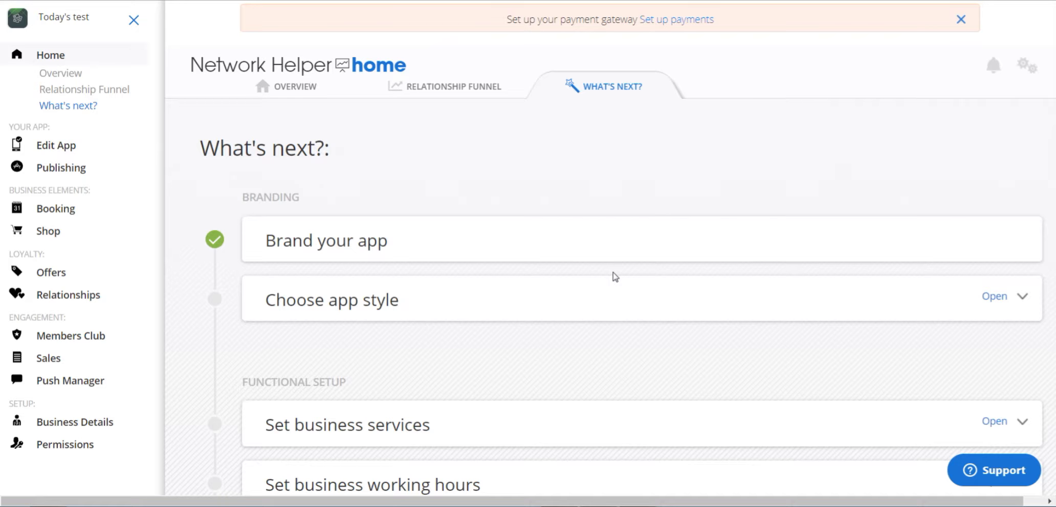
Review the What's next? setup checklist, covering the branding, functional setup and advanced optional tasks
{"action": "scroll", "coordinate": [615, 277], "scroll_direction": "down", "scroll_amount": 3}
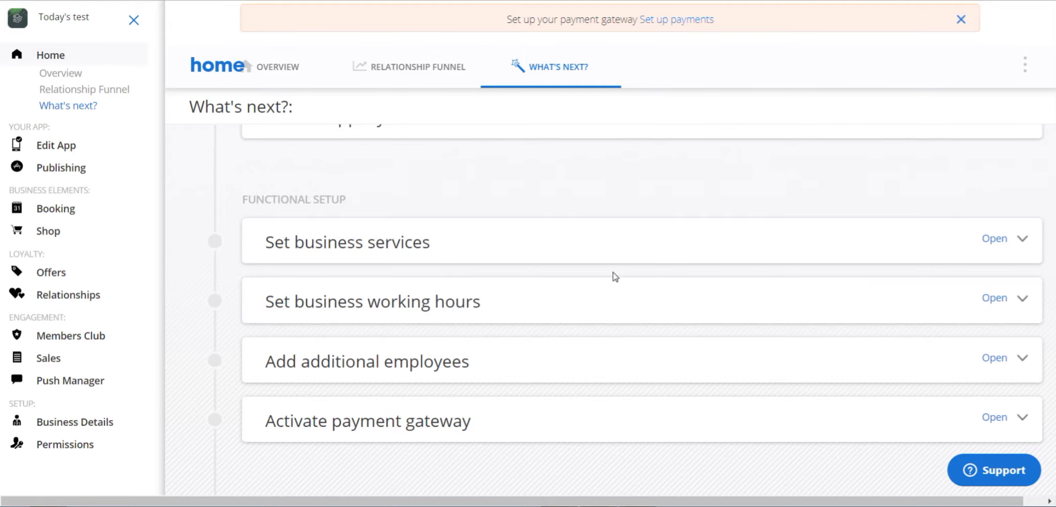
{"action": "scroll", "coordinate": [616, 277], "scroll_direction": "up", "scroll_amount": 1}
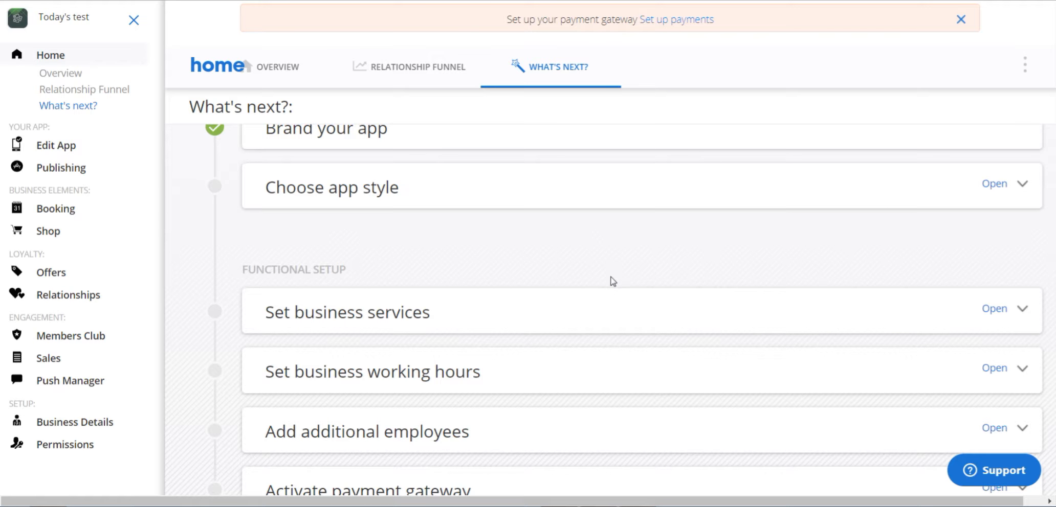
{"action": "scroll", "coordinate": [667, 254], "scroll_direction": "up", "scroll_amount": 2}
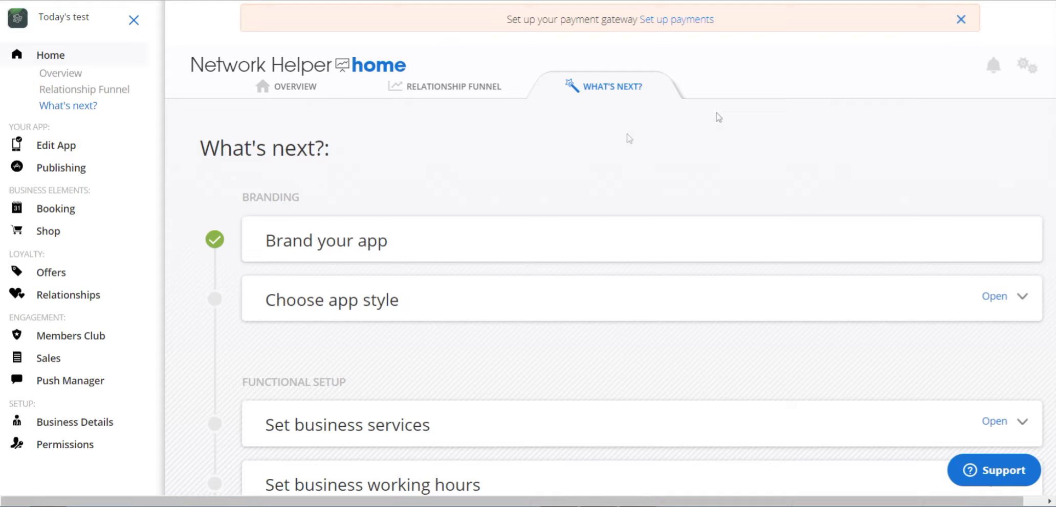
{"action": "scroll", "coordinate": [1045, 134], "scroll_direction": "down", "scroll_amount": 7}
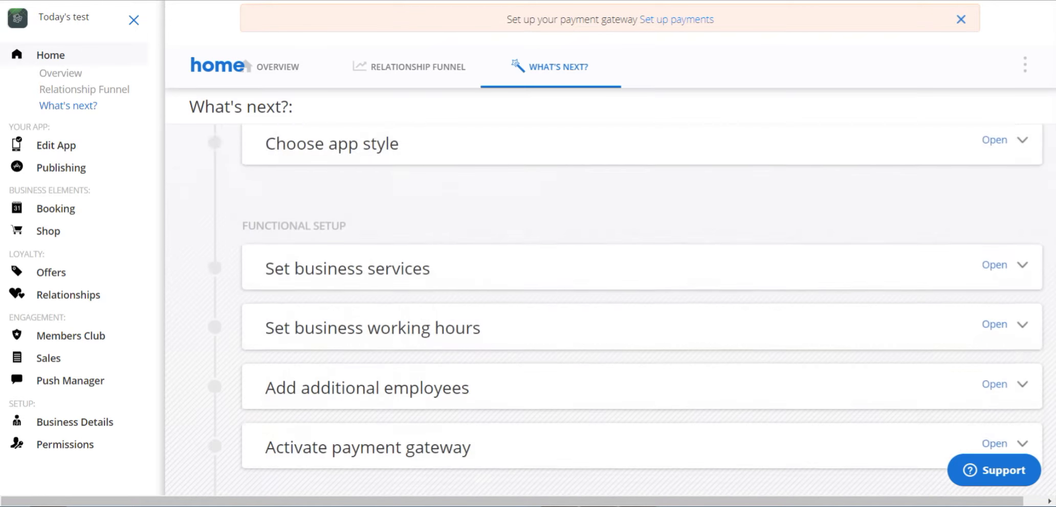
{"action": "scroll", "coordinate": [1044, 148], "scroll_direction": "down", "scroll_amount": 8}
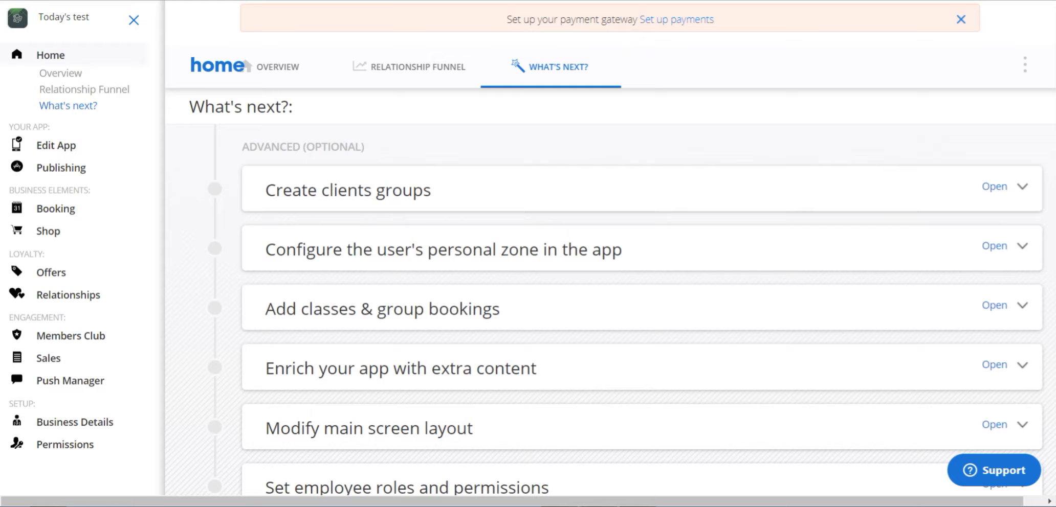
{"action": "scroll", "coordinate": [625, 318], "scroll_direction": "down", "scroll_amount": 1}
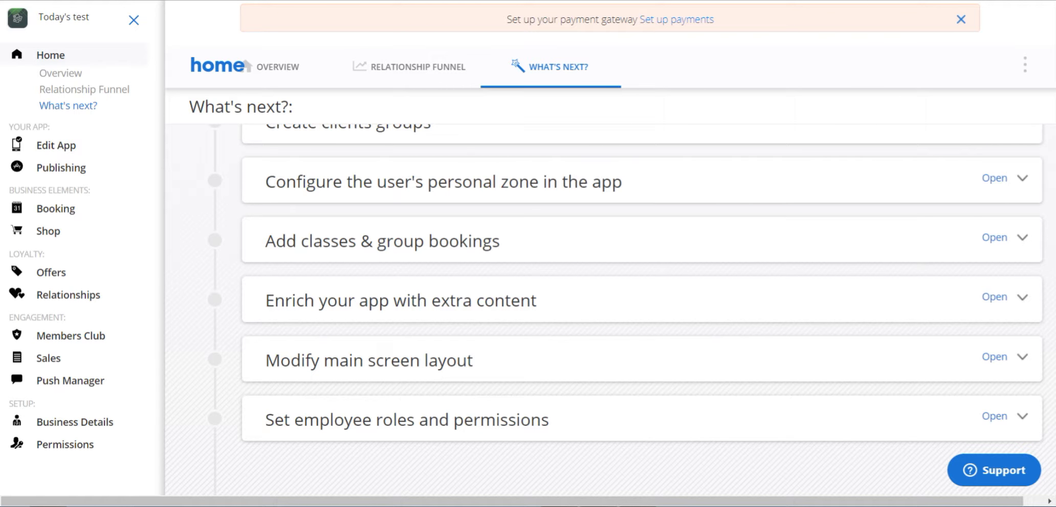
Review the remaining optional tasks in the What's next? checklist, down to setting employee roles and permissions
{"action": "scroll", "coordinate": [641, 287], "scroll_direction": "down", "scroll_amount": 1}
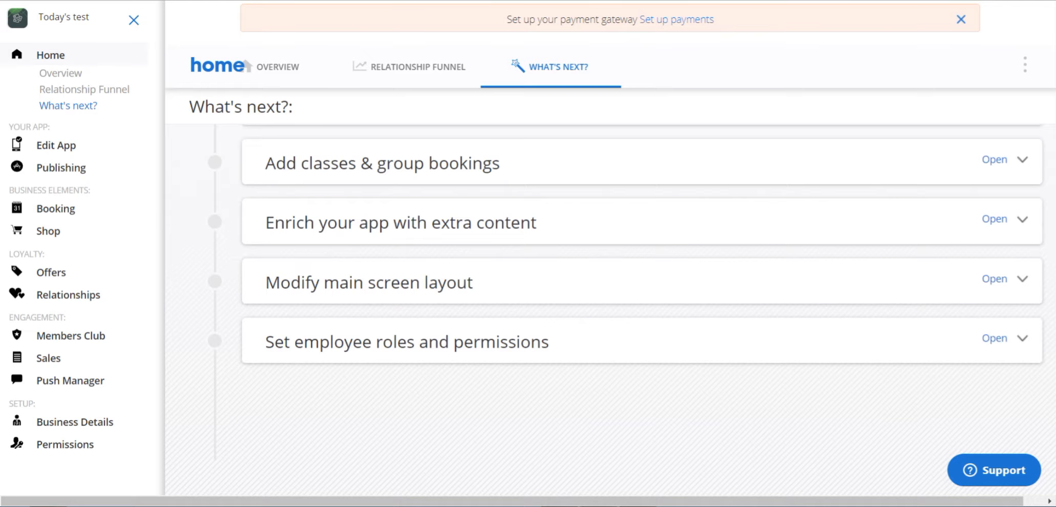
{"action": "scroll", "coordinate": [642, 286], "scroll_direction": "down", "scroll_amount": 1}
{"action": "scroll", "coordinate": [642, 286], "scroll_direction": "up", "scroll_amount": 2}
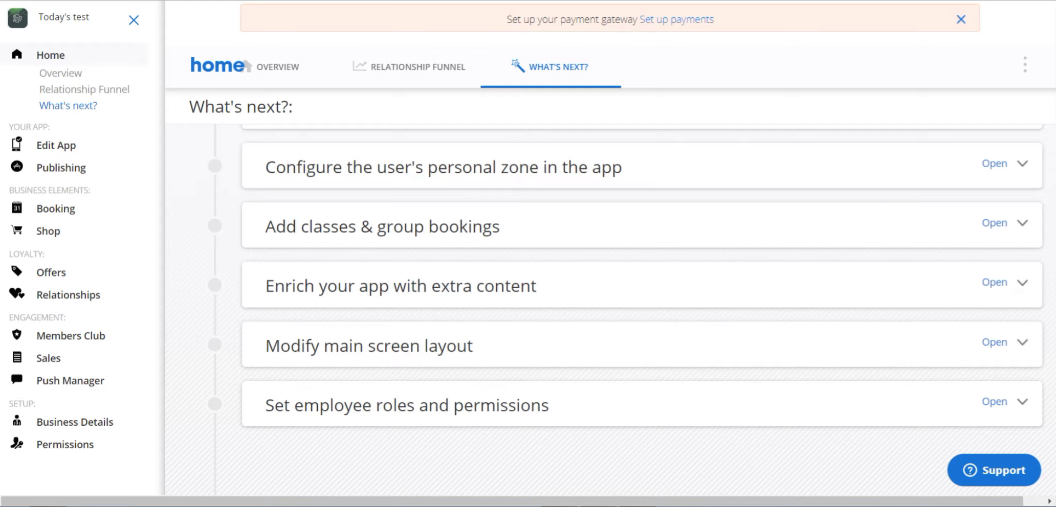
{"action": "scroll", "coordinate": [641, 307], "scroll_direction": "up", "scroll_amount": 15}
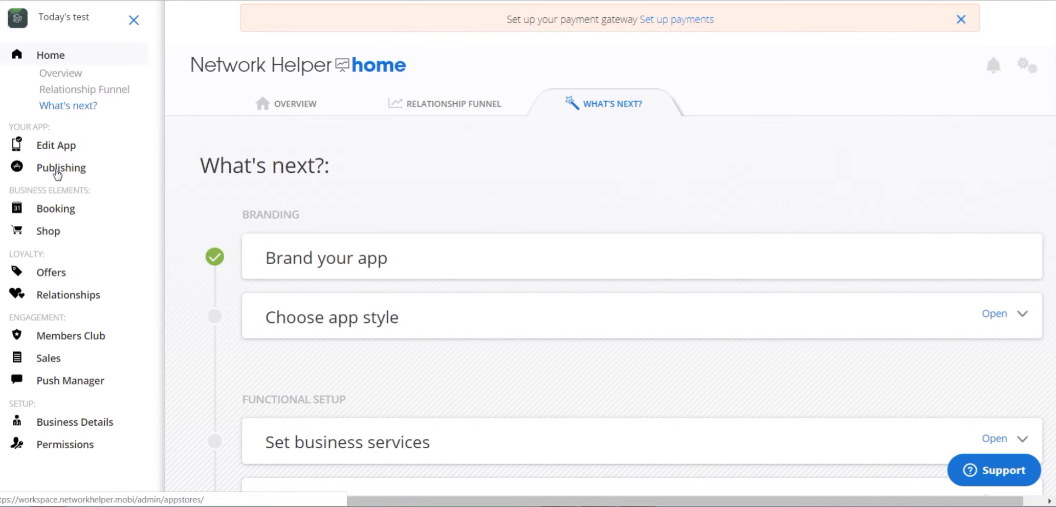
Open the app editor's main screen page and examine the active Loyalty Focused layout
{"action": "left_click", "coordinate": [58, 174]}
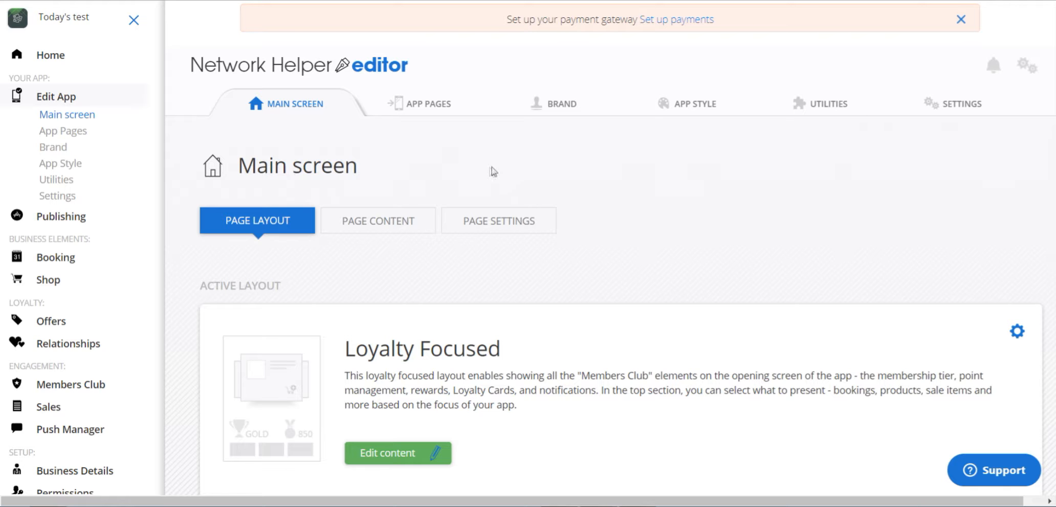
{"action": "scroll", "coordinate": [564, 206], "scroll_direction": "down", "scroll_amount": 2}
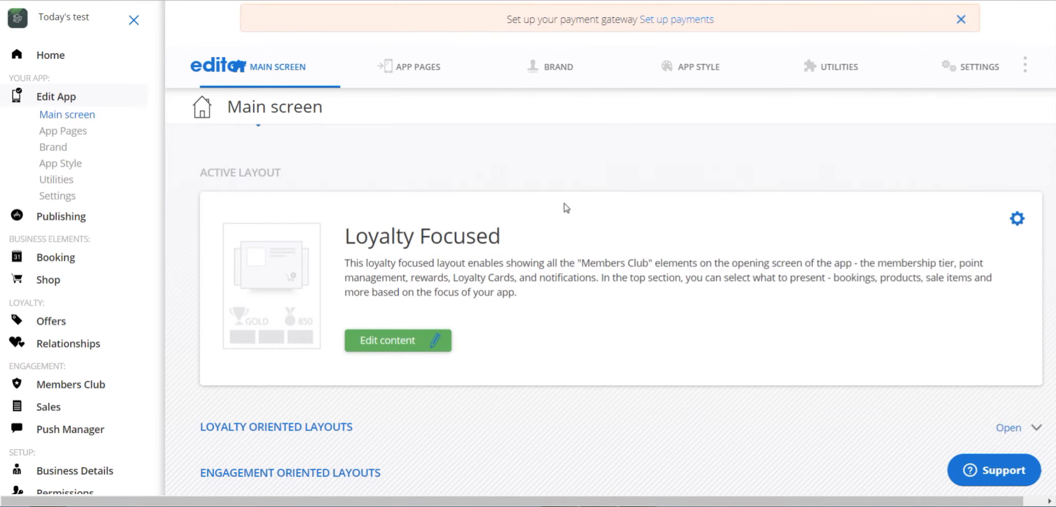
{"action": "scroll", "coordinate": [566, 208], "scroll_direction": "up", "scroll_amount": 2}
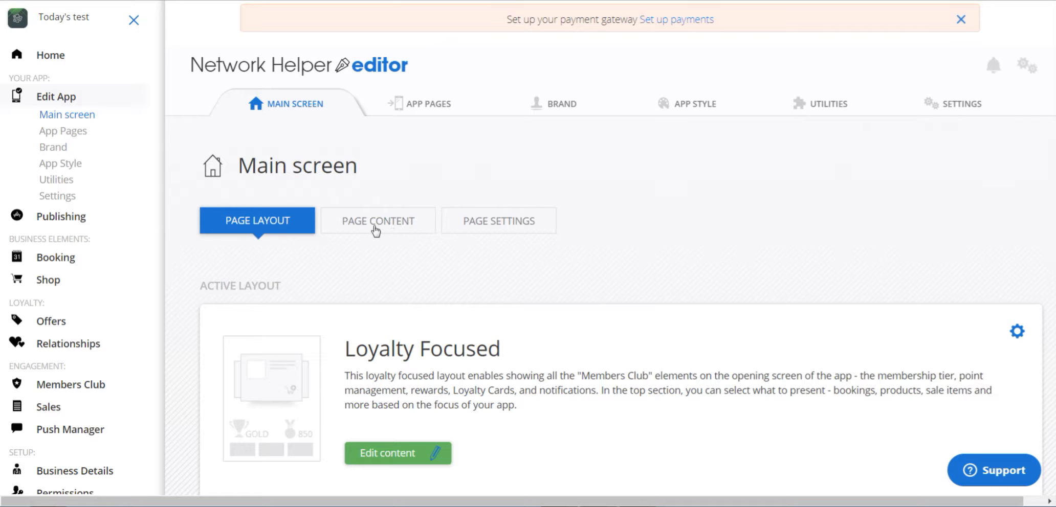
{"action": "scroll", "coordinate": [691, 290], "scroll_direction": "down", "scroll_amount": 2}
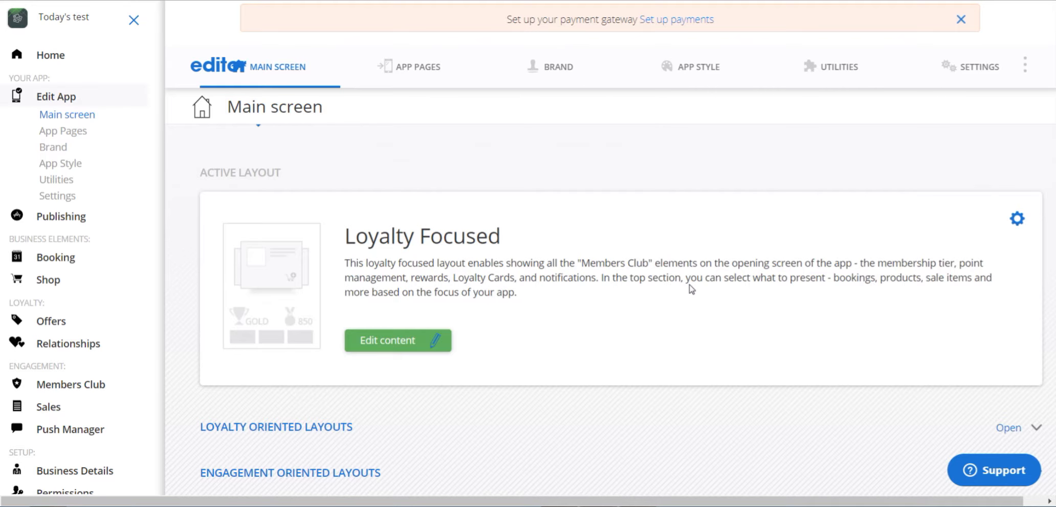
{"action": "scroll", "coordinate": [503, 259], "scroll_direction": "up", "scroll_amount": 2}
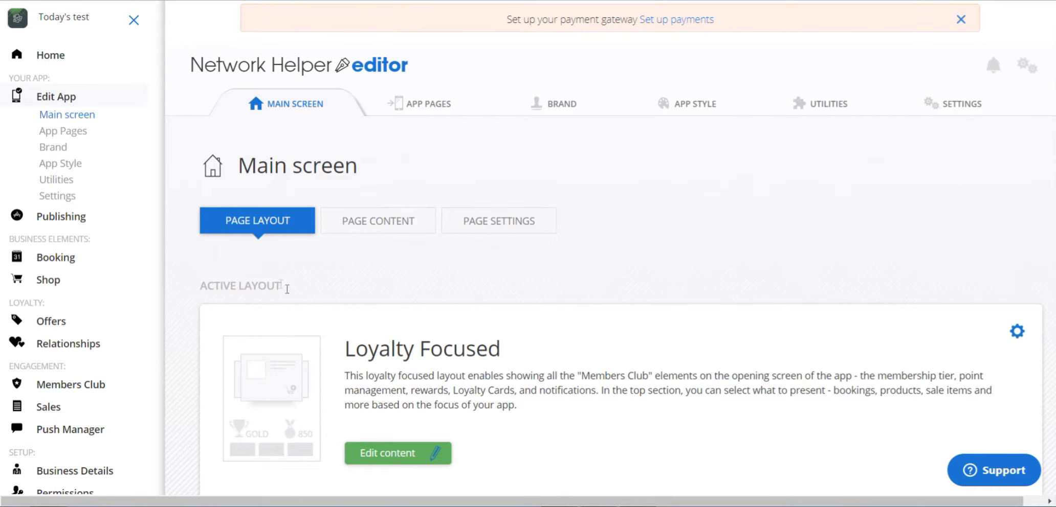
{"action": "scroll", "coordinate": [453, 337], "scroll_direction": "down", "scroll_amount": 2}
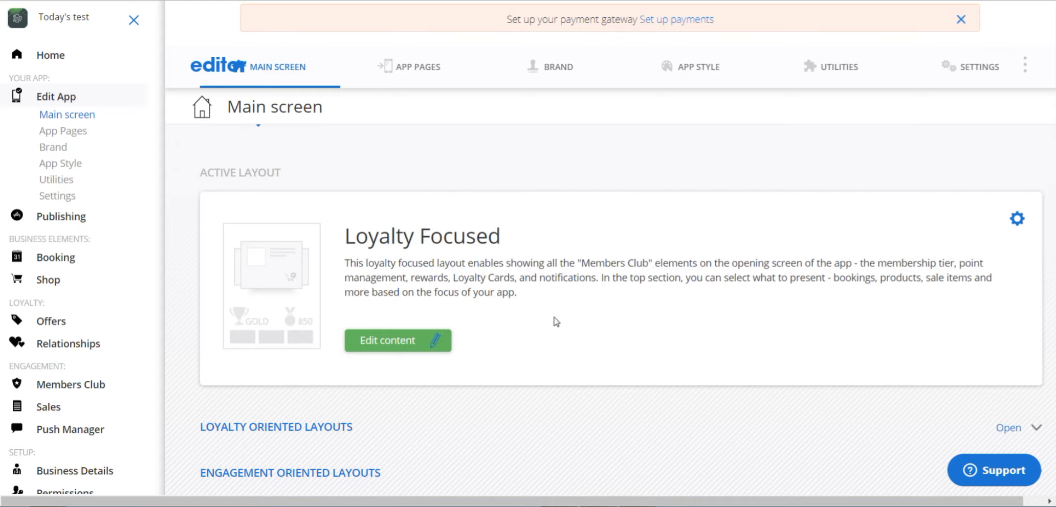
Open the content of the Loyalty Focused layout and review its content type and linked services
{"action": "left_click", "coordinate": [438, 345]}
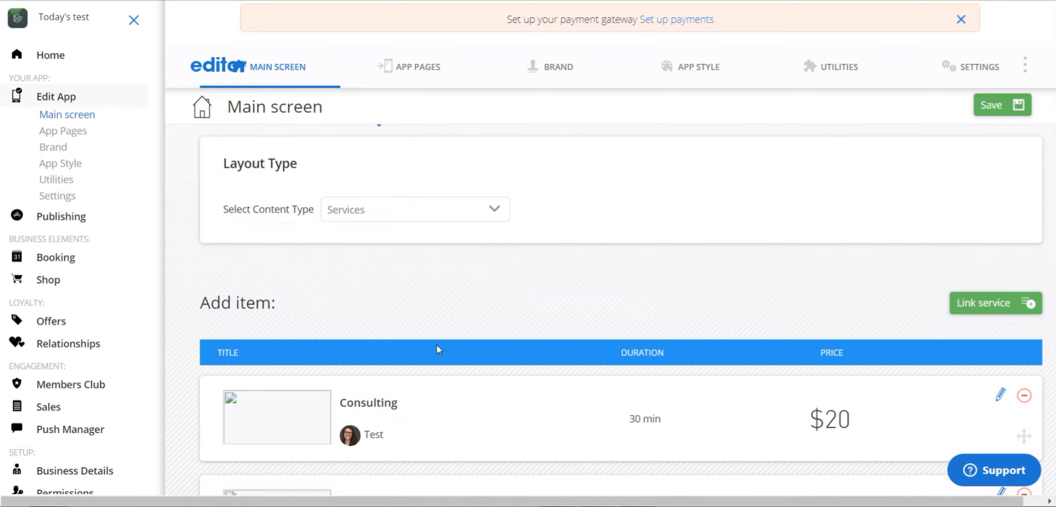
{"action": "scroll", "coordinate": [665, 387], "scroll_direction": "down", "scroll_amount": 4}
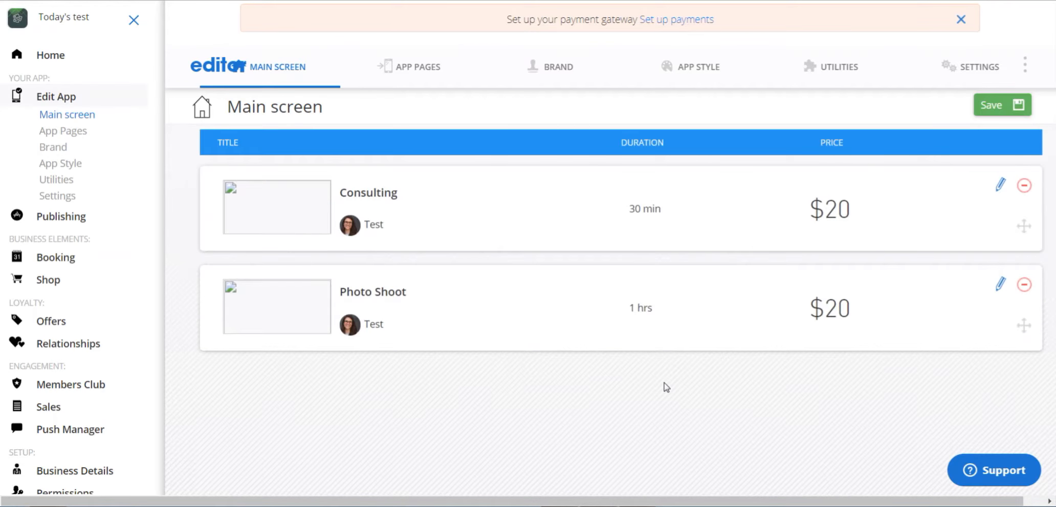
{"action": "scroll", "coordinate": [665, 388], "scroll_direction": "up", "scroll_amount": 1}
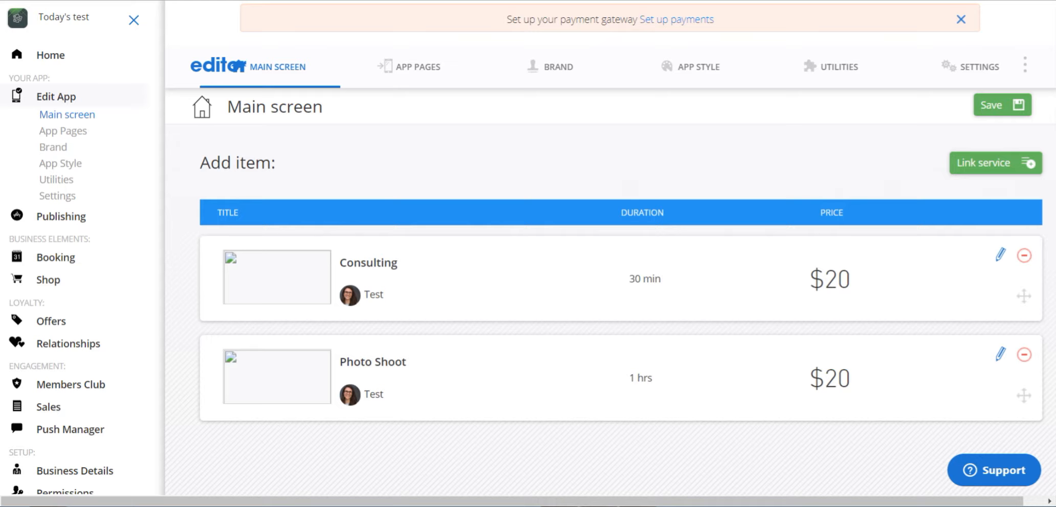
{"action": "scroll", "coordinate": [885, 185], "scroll_direction": "up", "scroll_amount": 5}
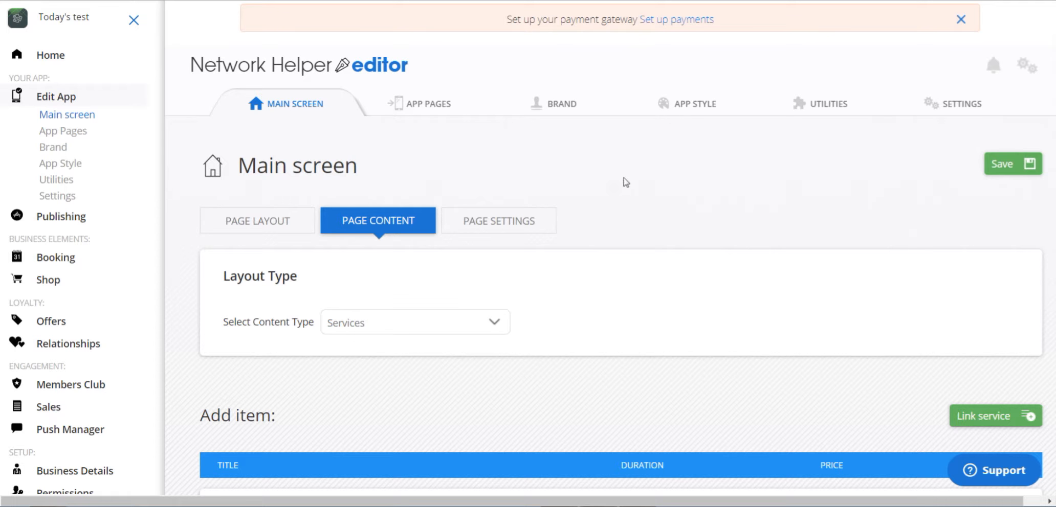
Open the main screen's page settings and select the text of the mobile page name
{"action": "left_click", "coordinate": [505, 224]}
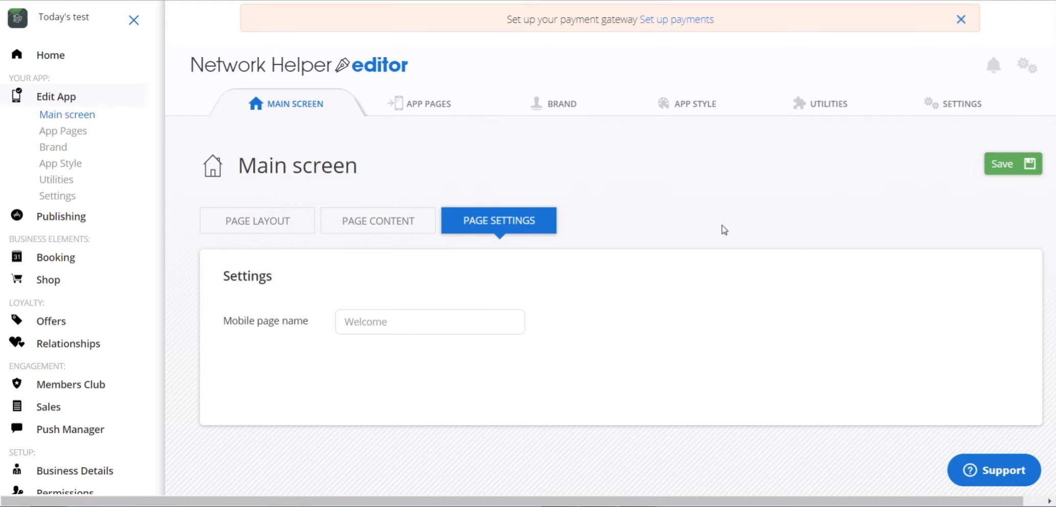
{"action": "left_click", "coordinate": [428, 317]}
{"action": "left_click_drag", "start_coordinate": [390, 322], "coordinate": [341, 315]}
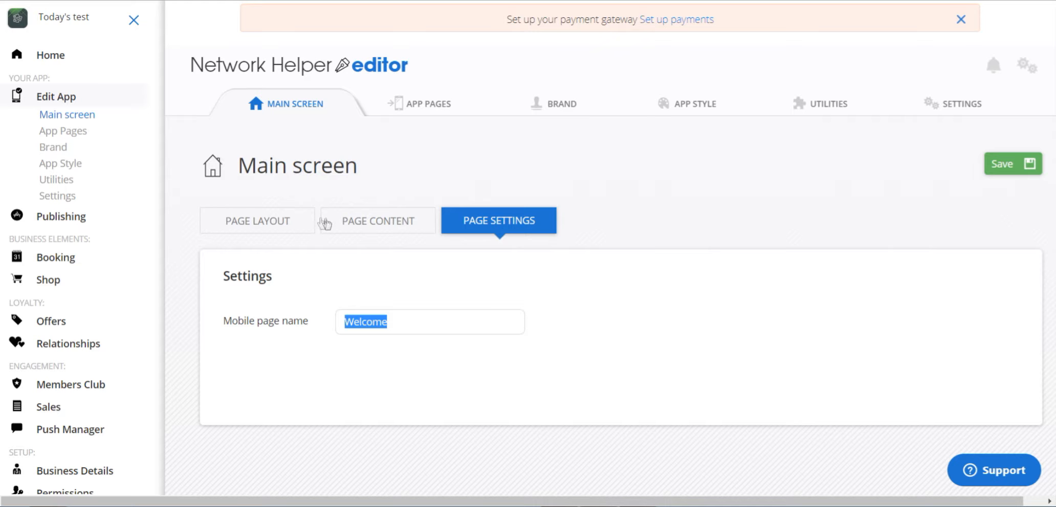
Return to the main screen's page layouts and expand the loyalty oriented layouts
{"action": "left_click", "coordinate": [285, 224]}
{"action": "scroll", "coordinate": [634, 302], "scroll_direction": "down", "scroll_amount": 5}
{"action": "scroll", "coordinate": [566, 311], "scroll_direction": "down", "scroll_amount": 1}
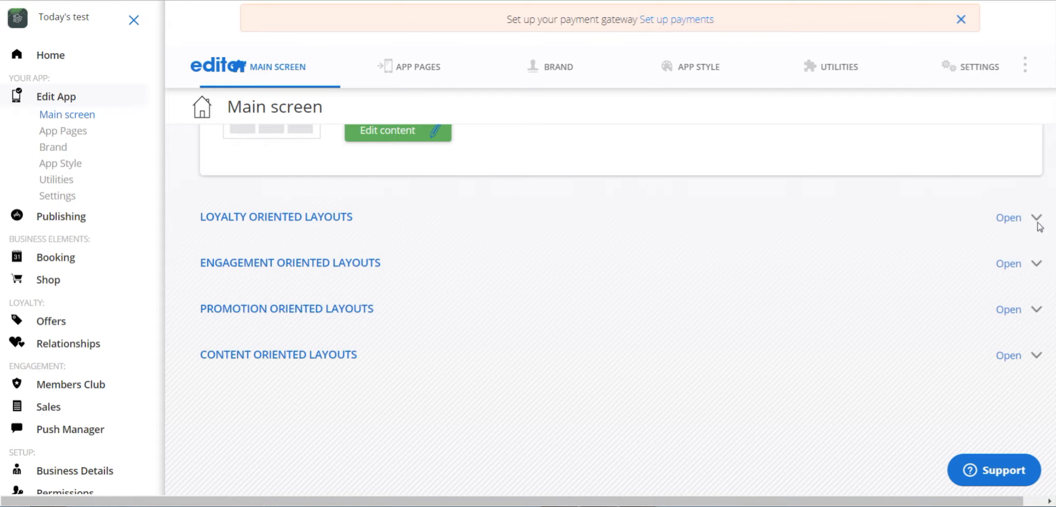
{"action": "left_click", "coordinate": [1038, 224]}
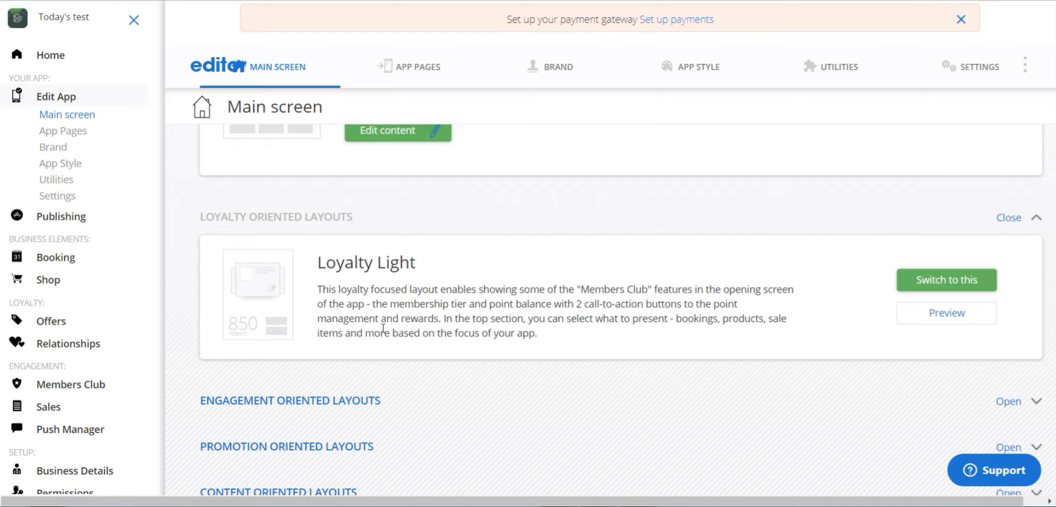
Compare the Loyalty Light layout with the active Loyalty Focused layout
{"action": "scroll", "coordinate": [382, 329], "scroll_direction": "up", "scroll_amount": 3}
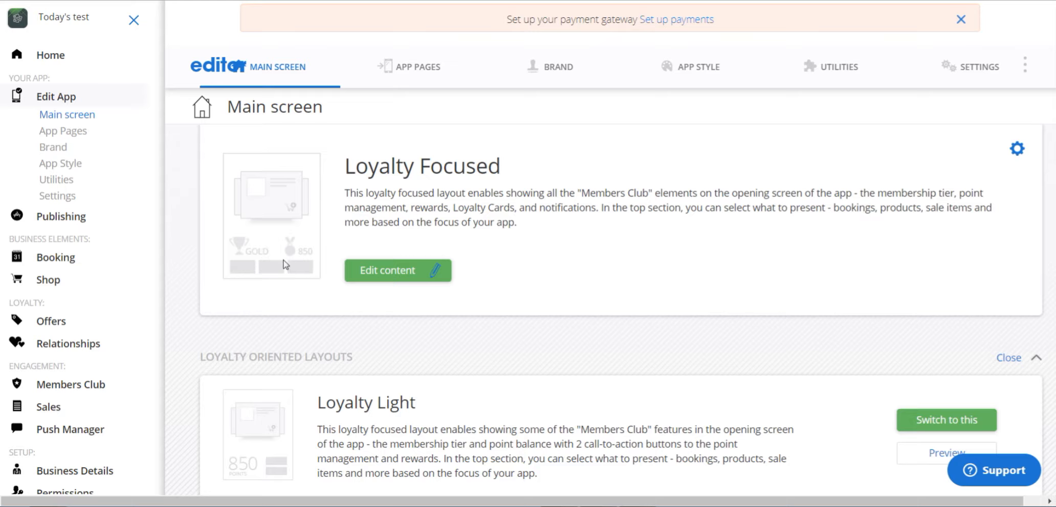
{"action": "scroll", "coordinate": [287, 311], "scroll_direction": "down", "scroll_amount": 1}
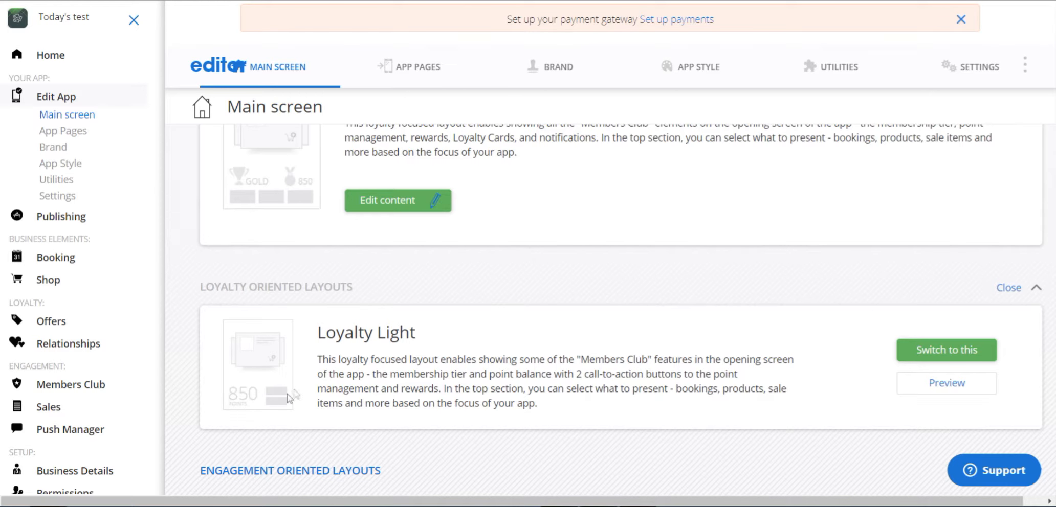
{"action": "scroll", "coordinate": [293, 398], "scroll_direction": "down", "scroll_amount": 2}
{"action": "scroll", "coordinate": [306, 335], "scroll_direction": "up", "scroll_amount": 3}
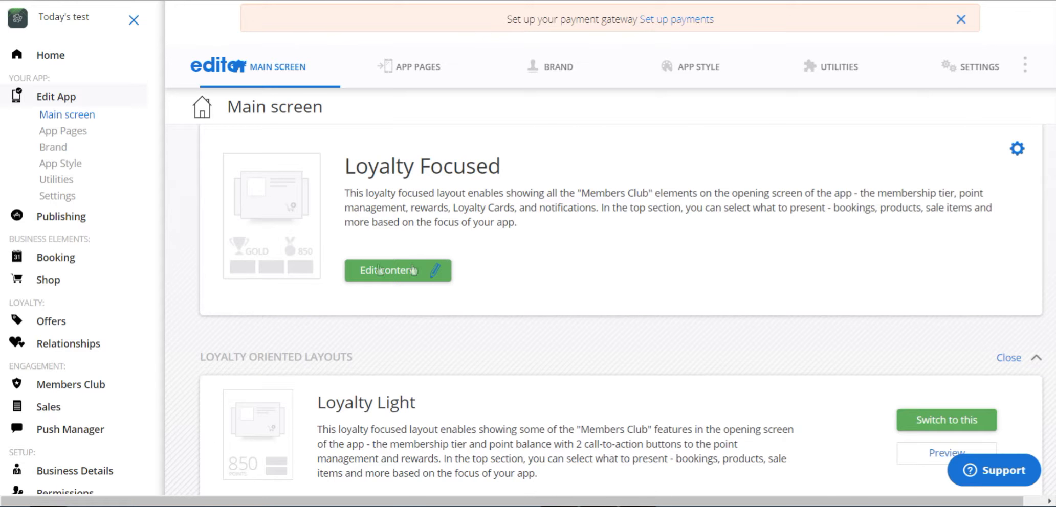
{"action": "scroll", "coordinate": [295, 277], "scroll_direction": "down", "scroll_amount": 3}
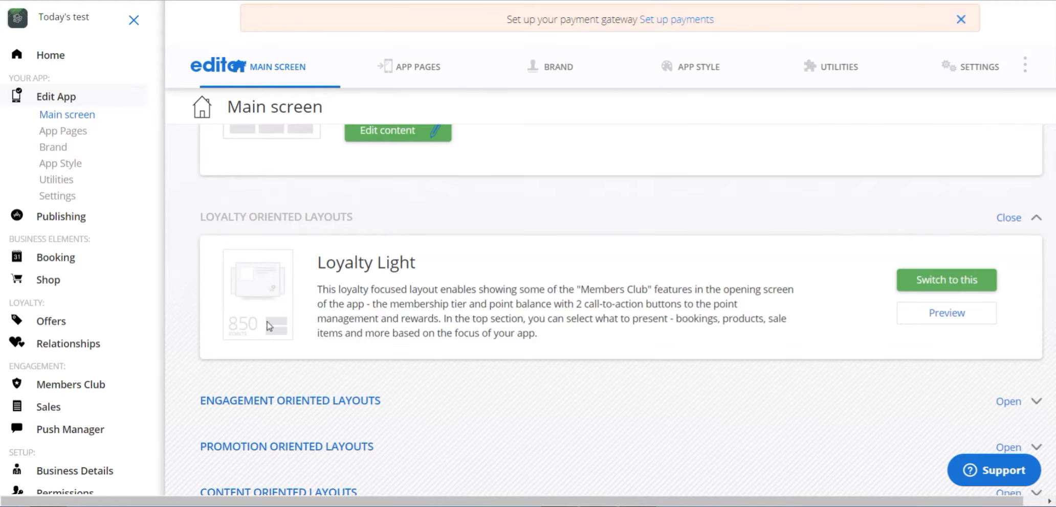
{"action": "scroll", "coordinate": [286, 323], "scroll_direction": "down", "scroll_amount": 3}
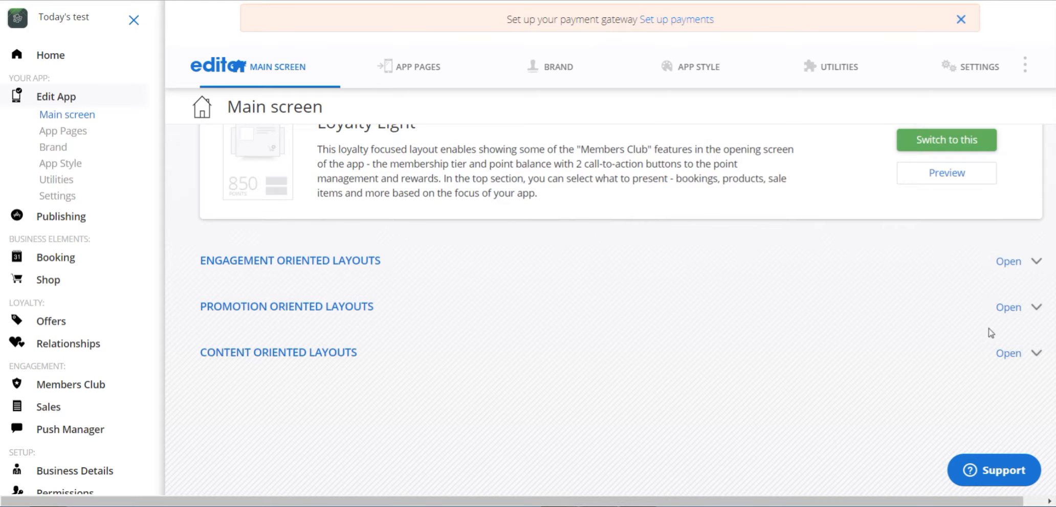
Expand the engagement oriented layouts and preview the Mobile Shop and Booking layouts, closing each preview without choosing it
{"action": "left_click", "coordinate": [1036, 265]}
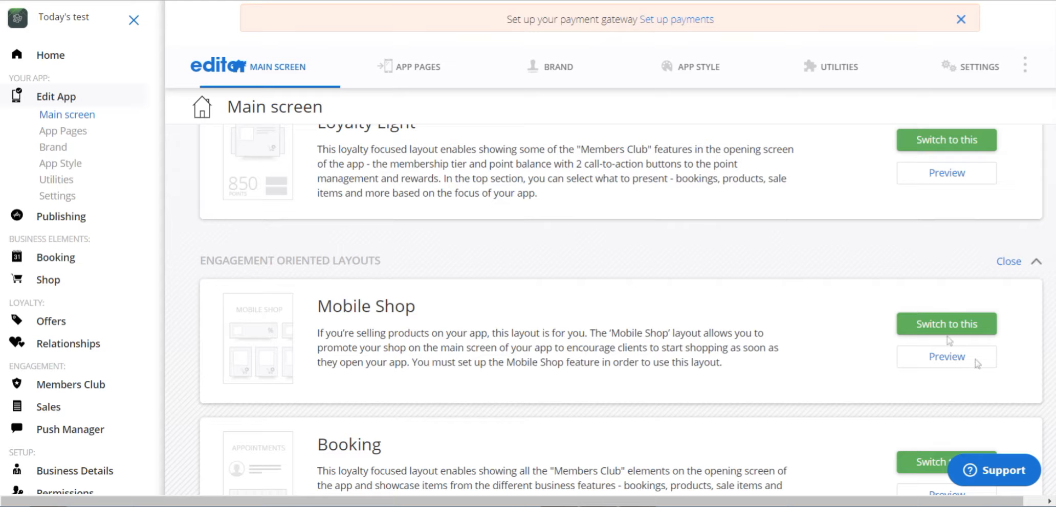
{"action": "left_click", "coordinate": [947, 358]}
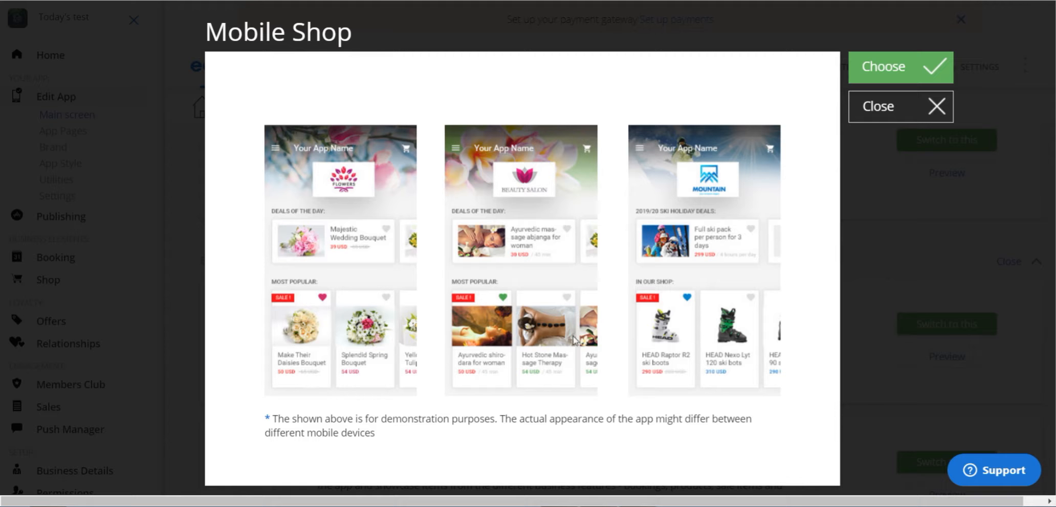
{"action": "left_click", "coordinate": [943, 110]}
{"action": "scroll", "coordinate": [659, 320], "scroll_direction": "down", "scroll_amount": 5}
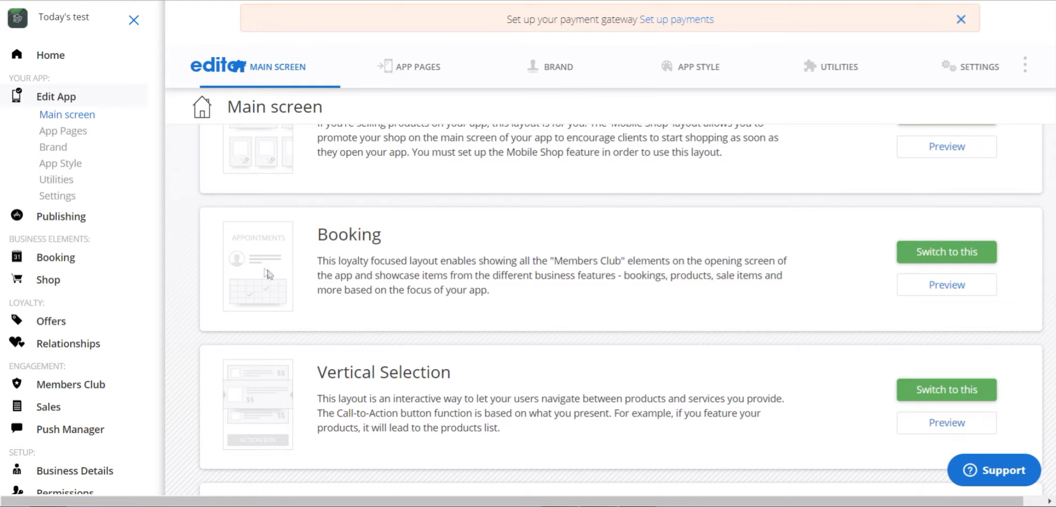
{"action": "left_click", "coordinate": [961, 287]}
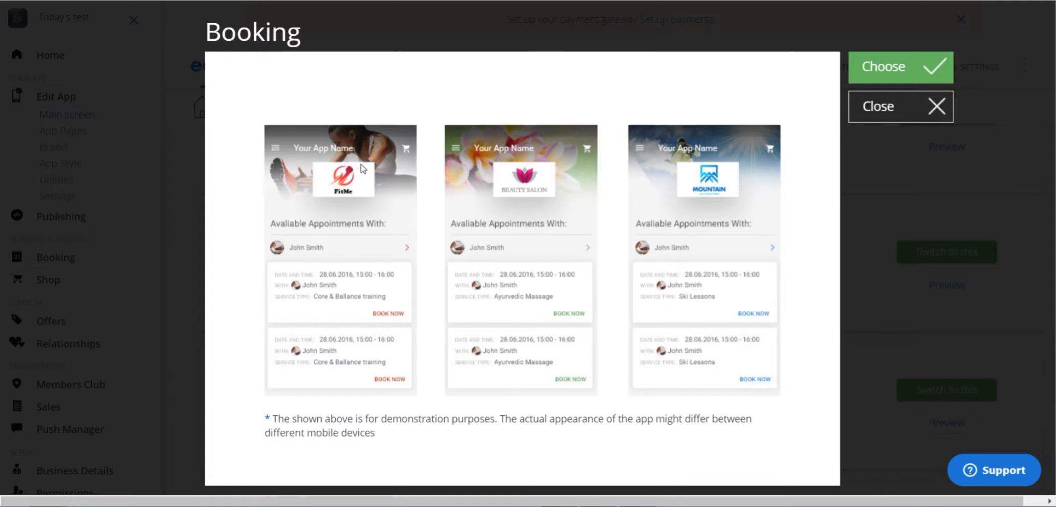
{"action": "left_click", "coordinate": [937, 106]}
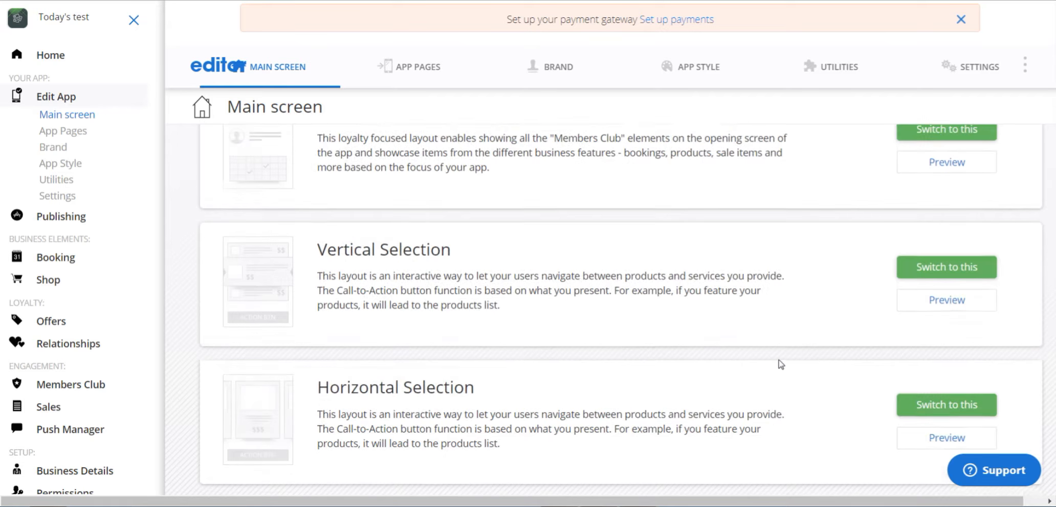
Preview the Vertical Selection and Horizontal Selection layouts, closing each preview without choosing it
{"action": "scroll", "coordinate": [778, 360], "scroll_direction": "down", "scroll_amount": 3}
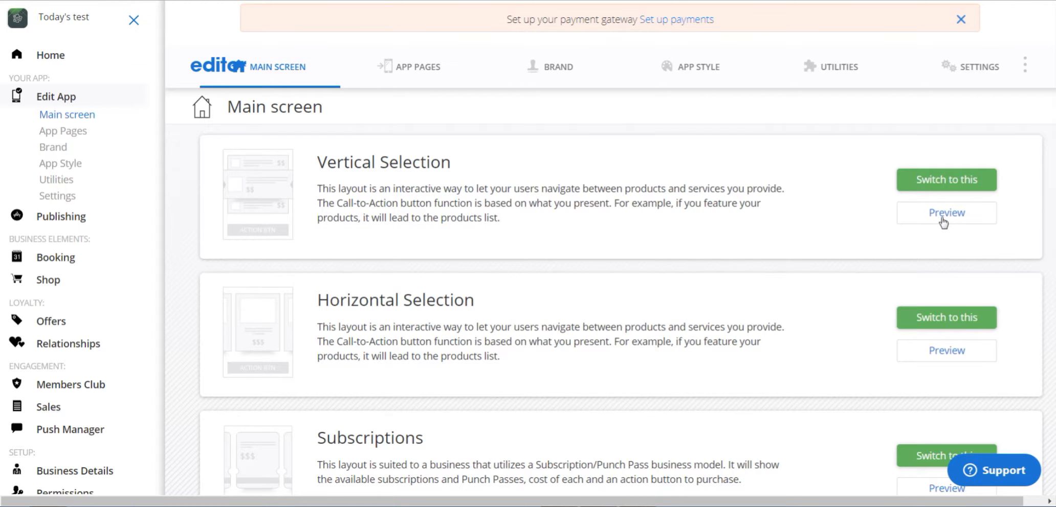
{"action": "left_click", "coordinate": [946, 217]}
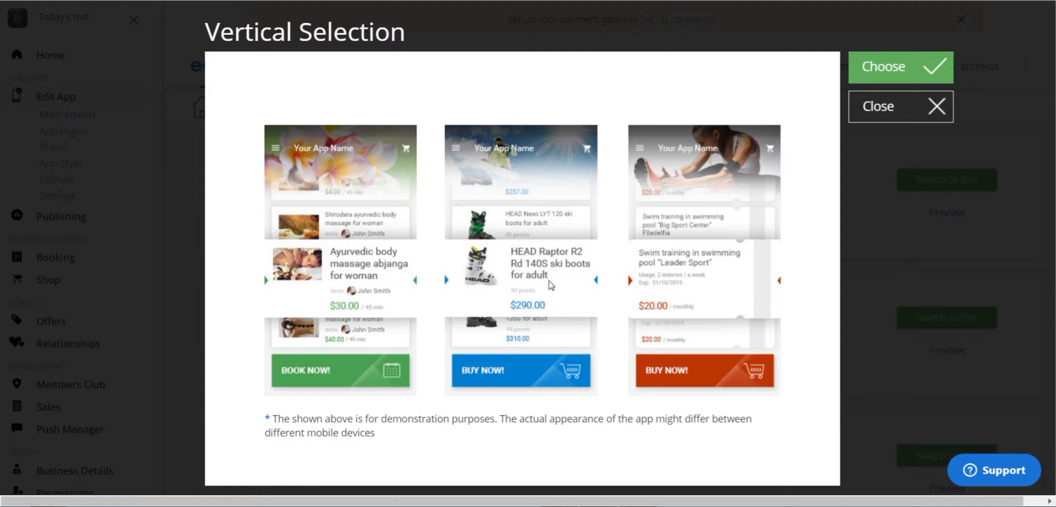
{"action": "left_click", "coordinate": [937, 105]}
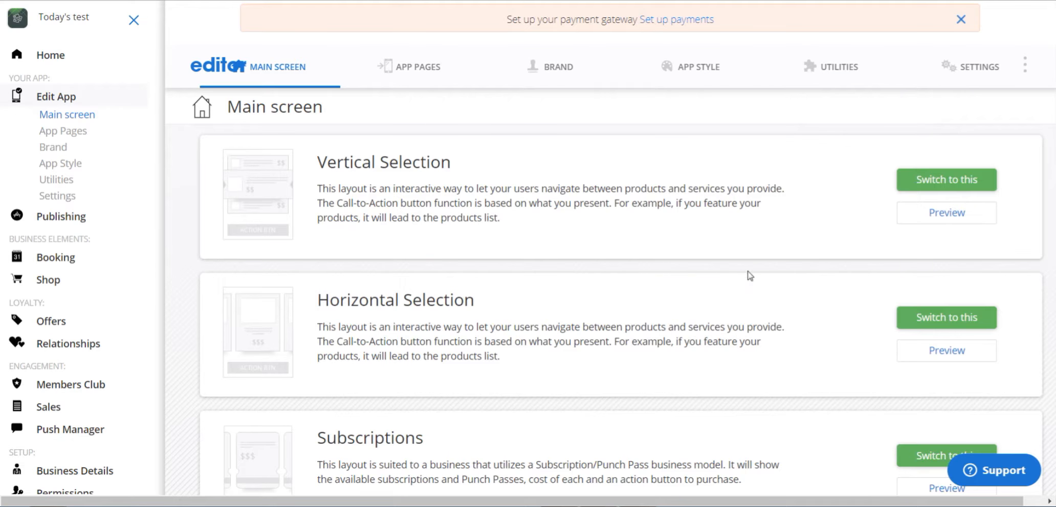
{"action": "scroll", "coordinate": [696, 298], "scroll_direction": "down", "scroll_amount": 1}
{"action": "scroll", "coordinate": [663, 307], "scroll_direction": "up", "scroll_amount": 1}
{"action": "left_click", "coordinate": [937, 353]}
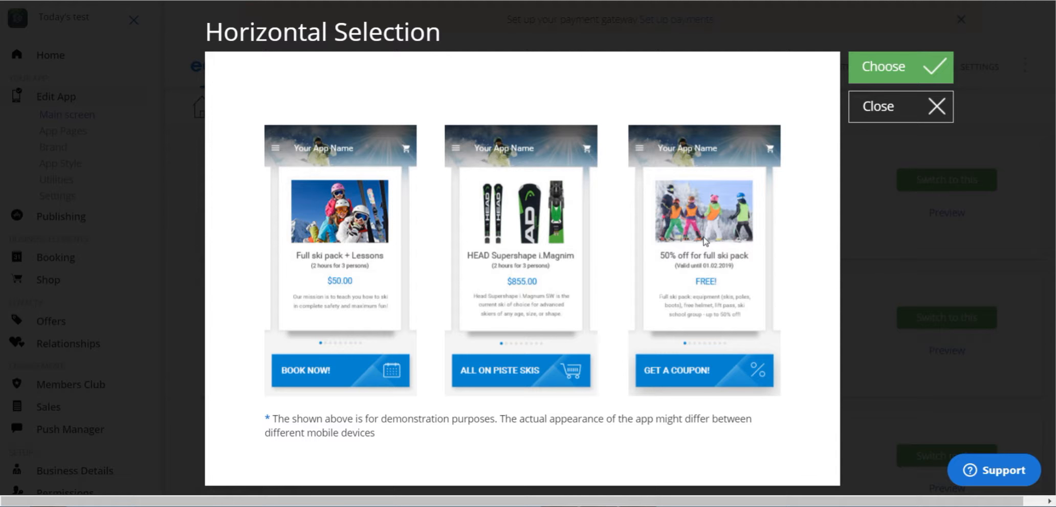
{"action": "left_click", "coordinate": [936, 107]}
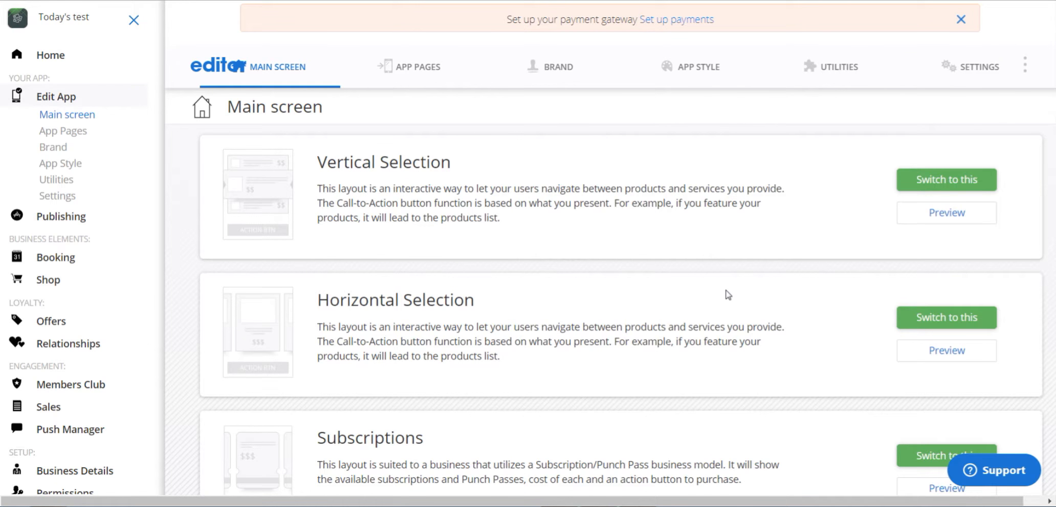
Preview the Subscriptions layout and close it without choosing it
{"action": "scroll", "coordinate": [725, 296], "scroll_direction": "down", "scroll_amount": 3}
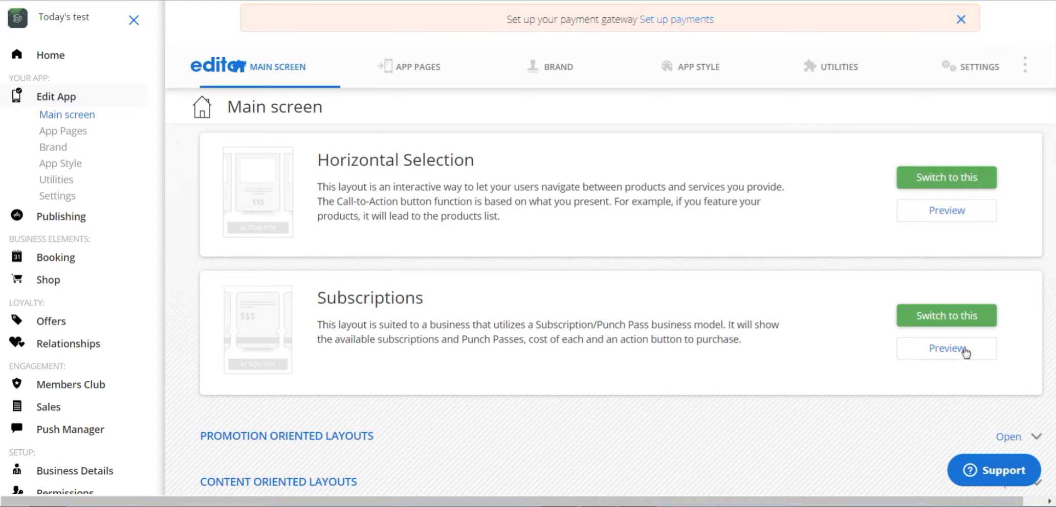
{"action": "left_click", "coordinate": [963, 351]}
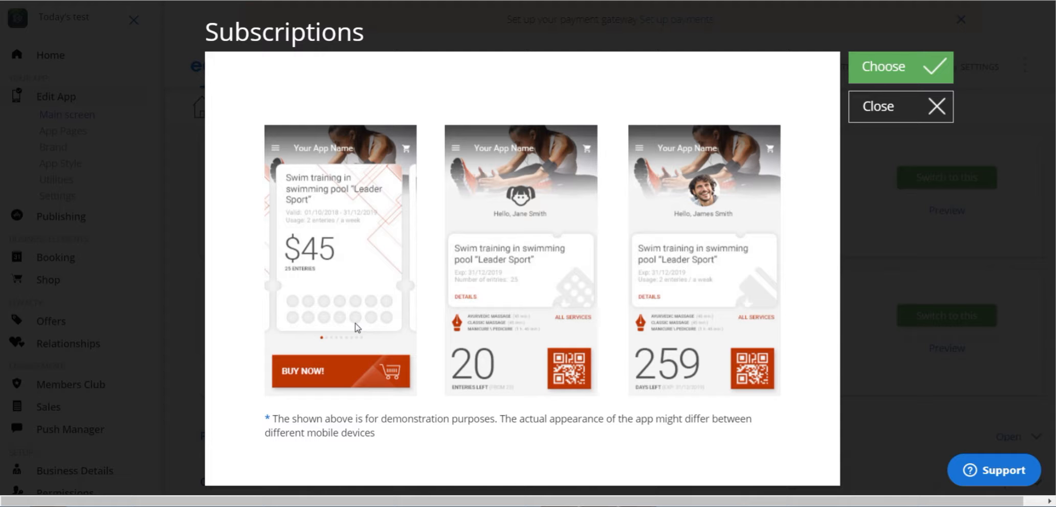
{"action": "left_click", "coordinate": [942, 110]}
{"action": "scroll", "coordinate": [736, 367], "scroll_direction": "down", "scroll_amount": 5}
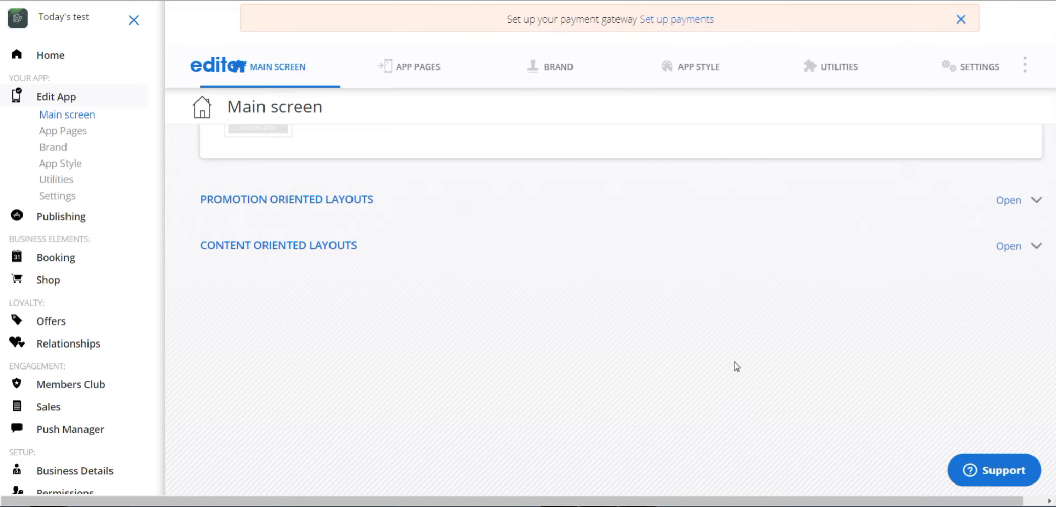
Expand the promotion oriented layouts and preview the One Button and Bubbles layouts, closing each preview without choosing it
{"action": "left_click", "coordinate": [1036, 202]}
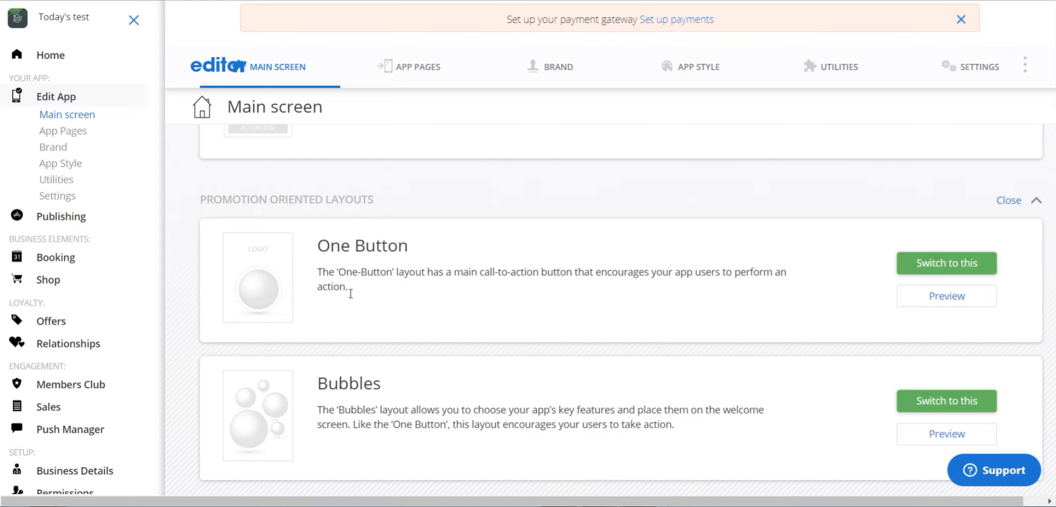
{"action": "left_click", "coordinate": [955, 302]}
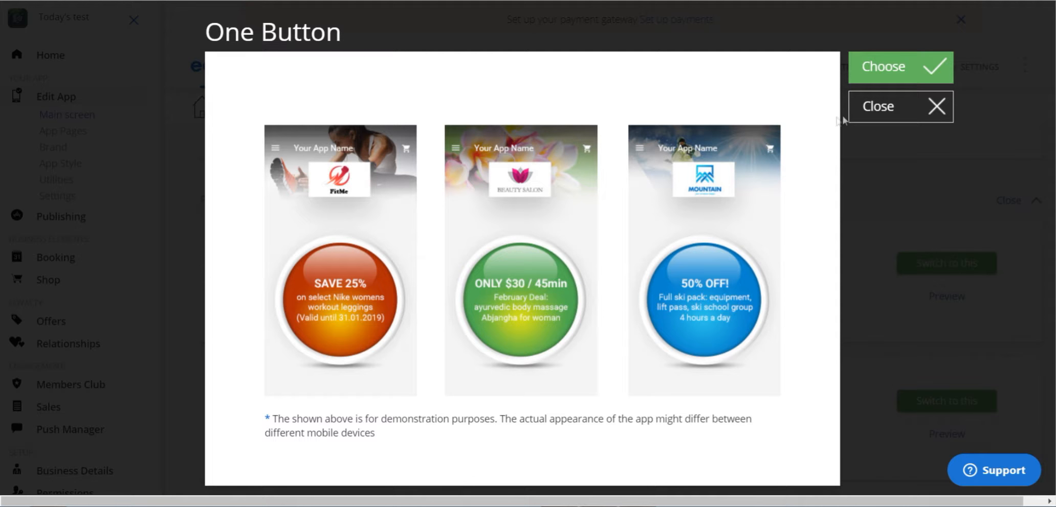
{"action": "left_click", "coordinate": [932, 106]}
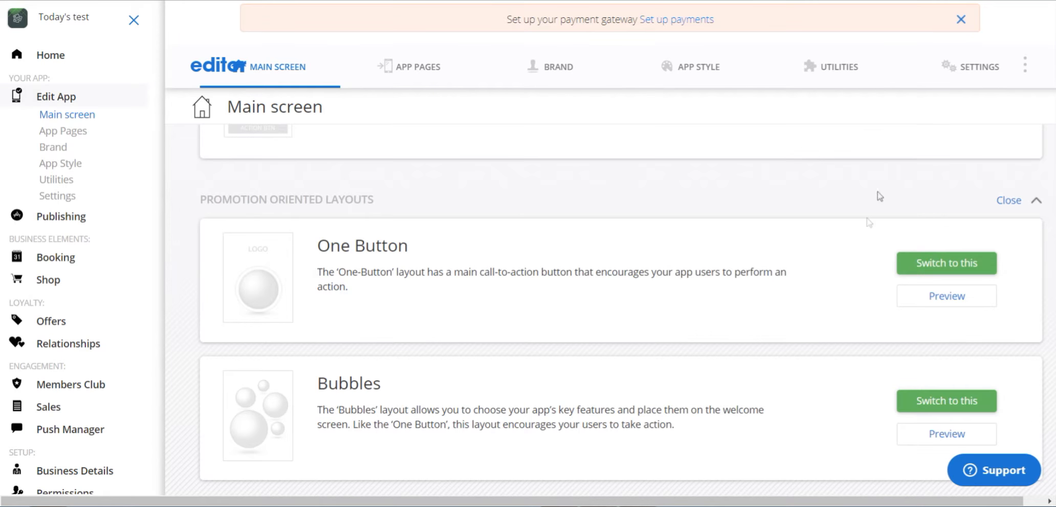
{"action": "left_click", "coordinate": [956, 434]}
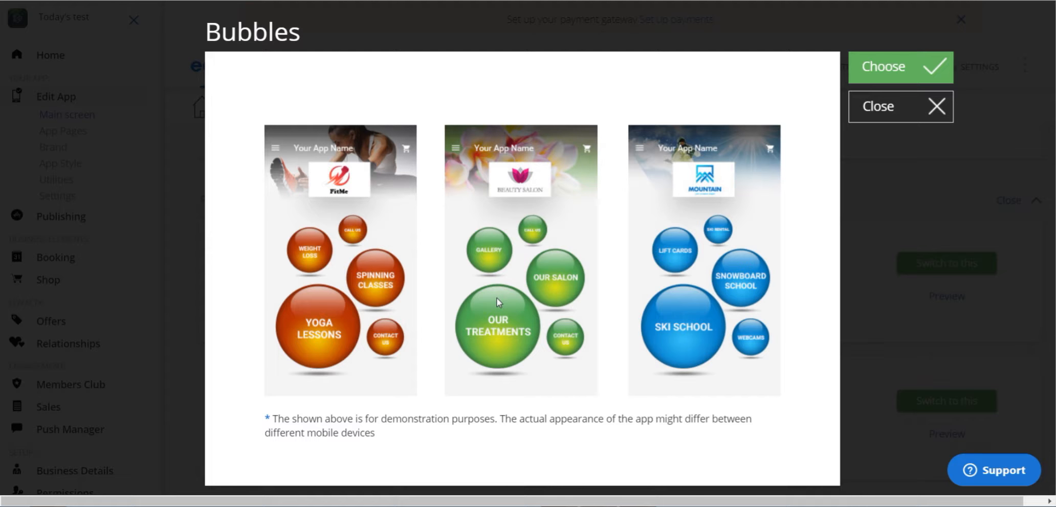
{"action": "left_click", "coordinate": [940, 109]}
Expand the content oriented layouts, read through their descriptions, and preview the Single Promotion layout without choosing it
{"action": "scroll", "coordinate": [825, 289], "scroll_direction": "down", "scroll_amount": 5}
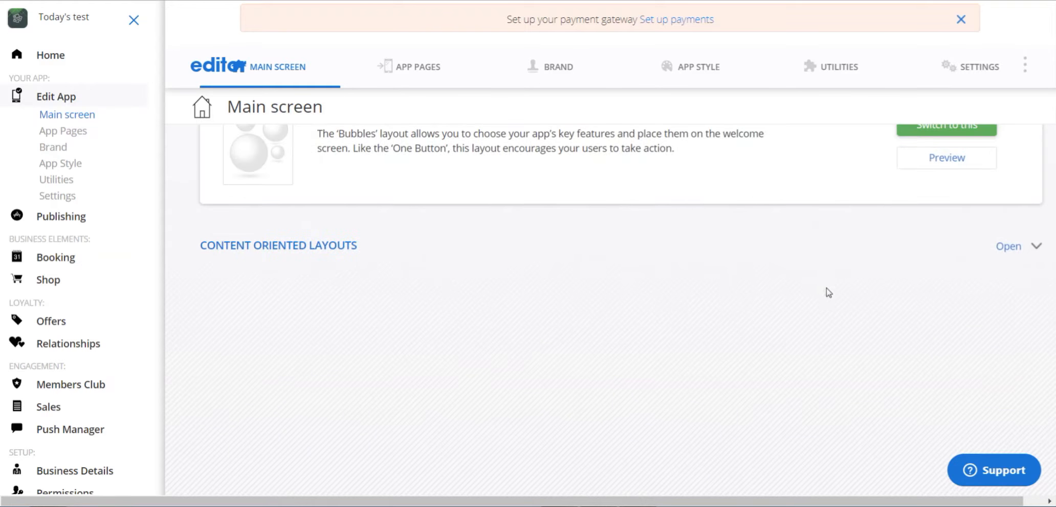
{"action": "left_click", "coordinate": [1035, 251]}
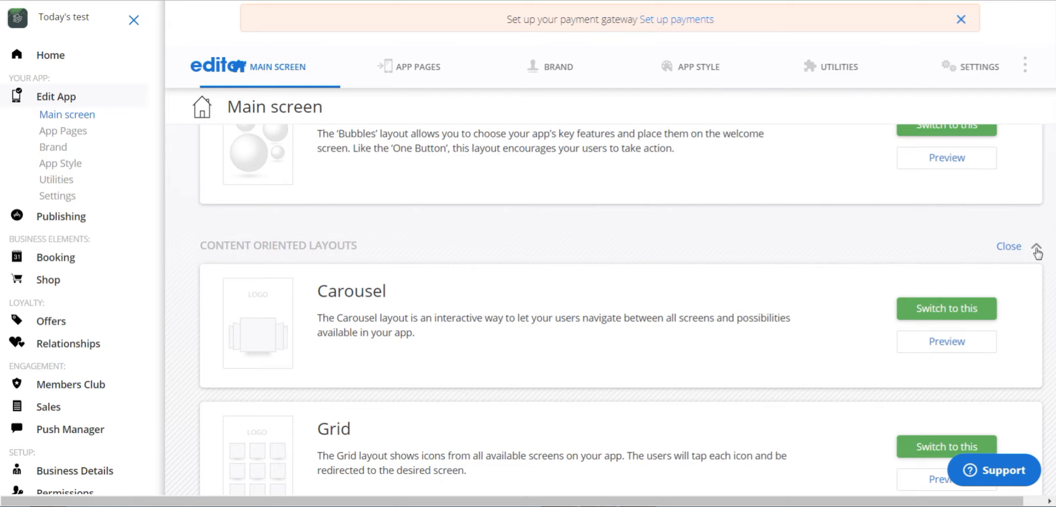
{"action": "scroll", "coordinate": [599, 323], "scroll_direction": "down", "scroll_amount": 3}
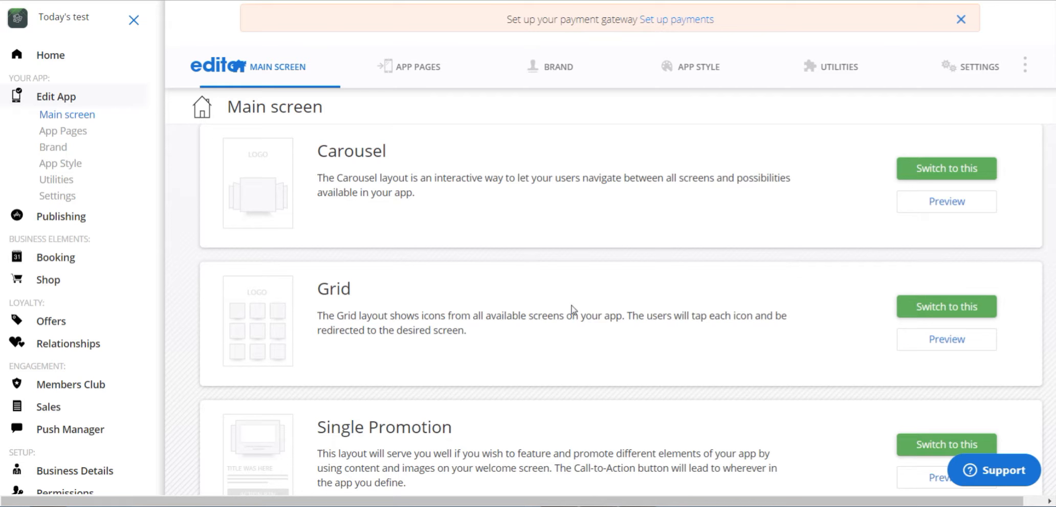
{"action": "scroll", "coordinate": [545, 312], "scroll_direction": "down", "scroll_amount": 3}
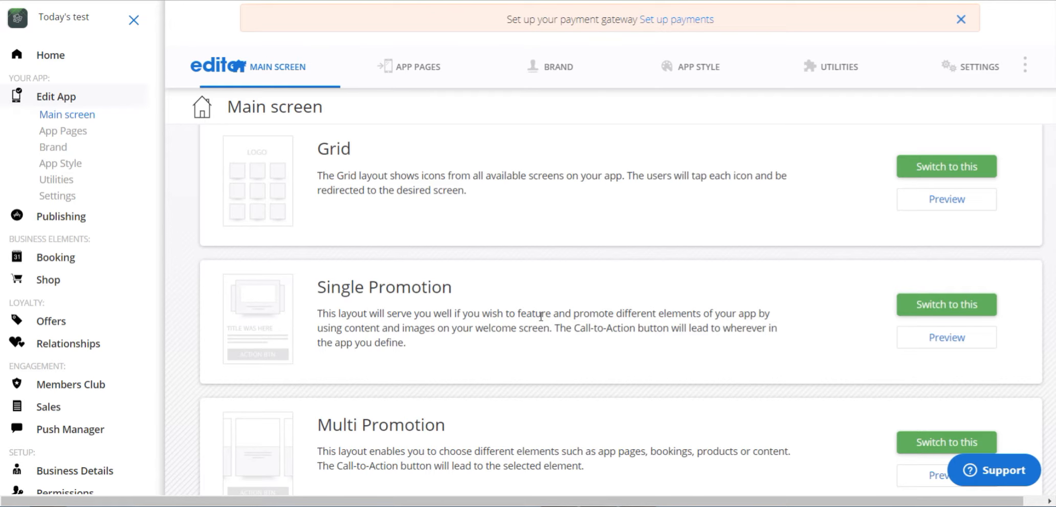
{"action": "scroll", "coordinate": [541, 317], "scroll_direction": "down", "scroll_amount": 3}
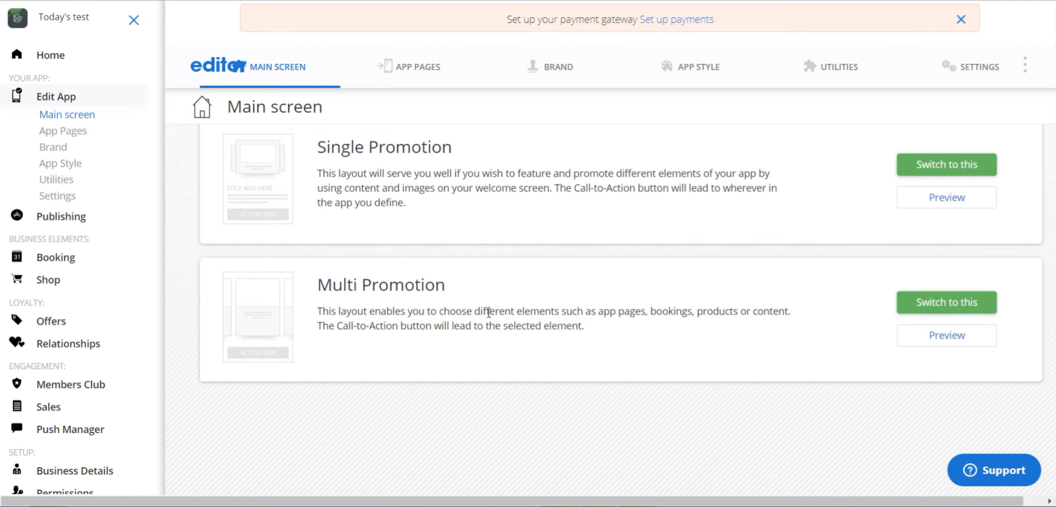
{"action": "scroll", "coordinate": [512, 313], "scroll_direction": "down", "scroll_amount": 2}
{"action": "scroll", "coordinate": [588, 312], "scroll_direction": "up", "scroll_amount": 4}
{"action": "left_click", "coordinate": [940, 279]}
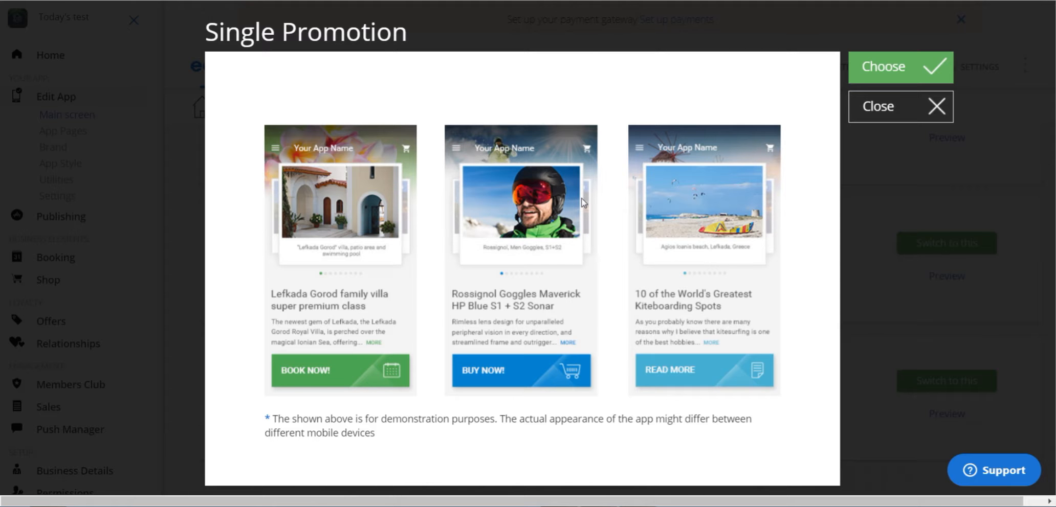
{"action": "left_click", "coordinate": [944, 109]}
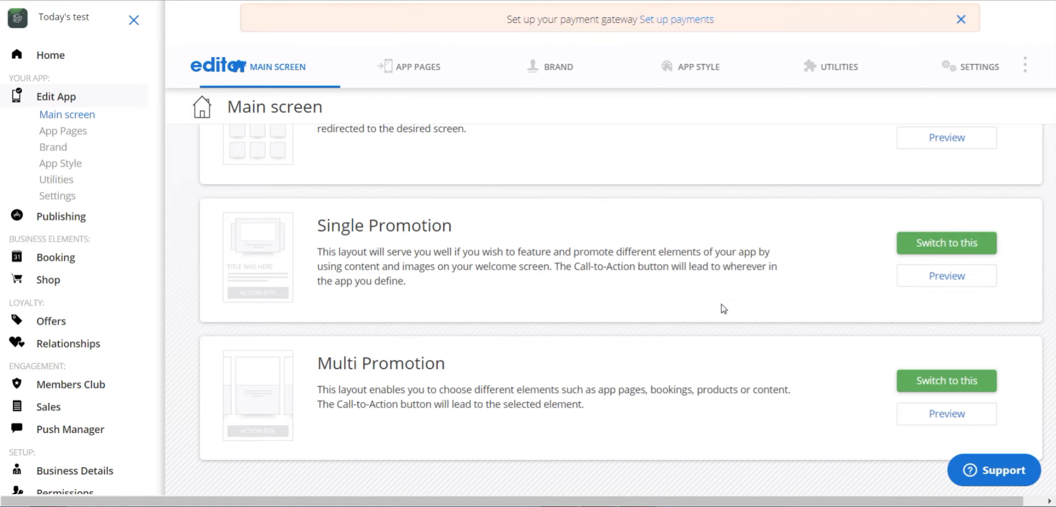
Leave the main screen layouts and open the App Pages section to look over the available pages
{"action": "scroll", "coordinate": [723, 307], "scroll_direction": "down", "scroll_amount": 5}
{"action": "scroll", "coordinate": [722, 308], "scroll_direction": "up", "scroll_amount": 1}
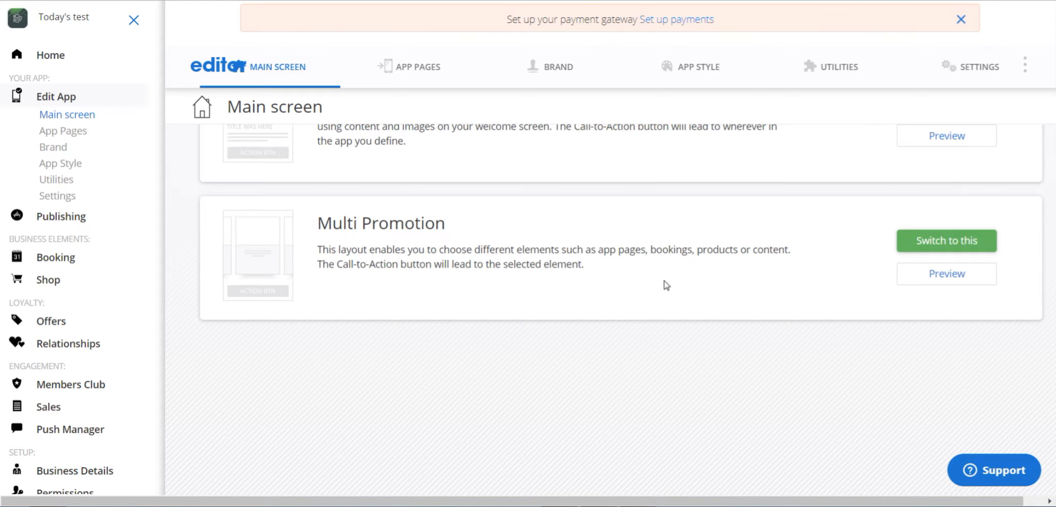
{"action": "scroll", "coordinate": [660, 284], "scroll_direction": "up", "scroll_amount": 2}
{"action": "scroll", "coordinate": [660, 284], "scroll_direction": "up", "scroll_amount": 10}
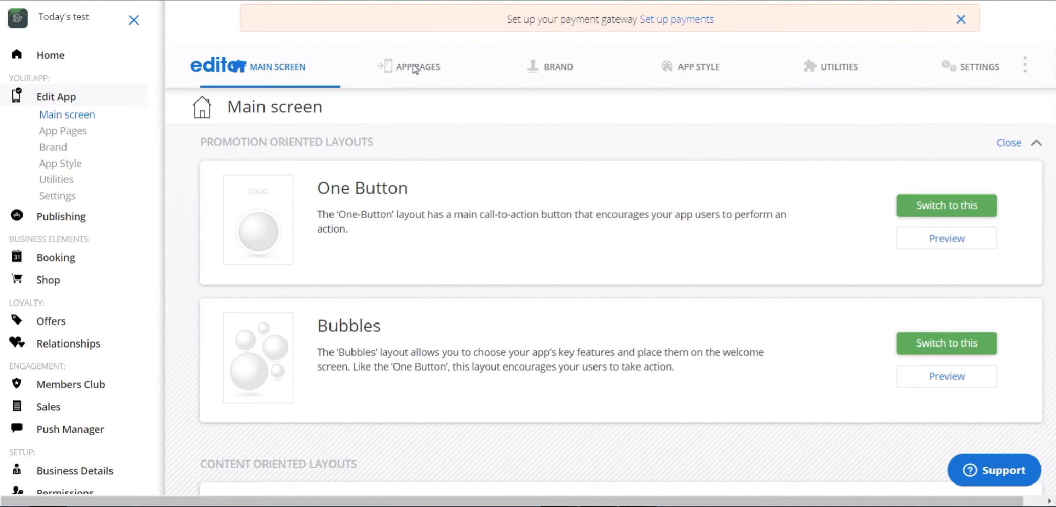
{"action": "left_click", "coordinate": [416, 67]}
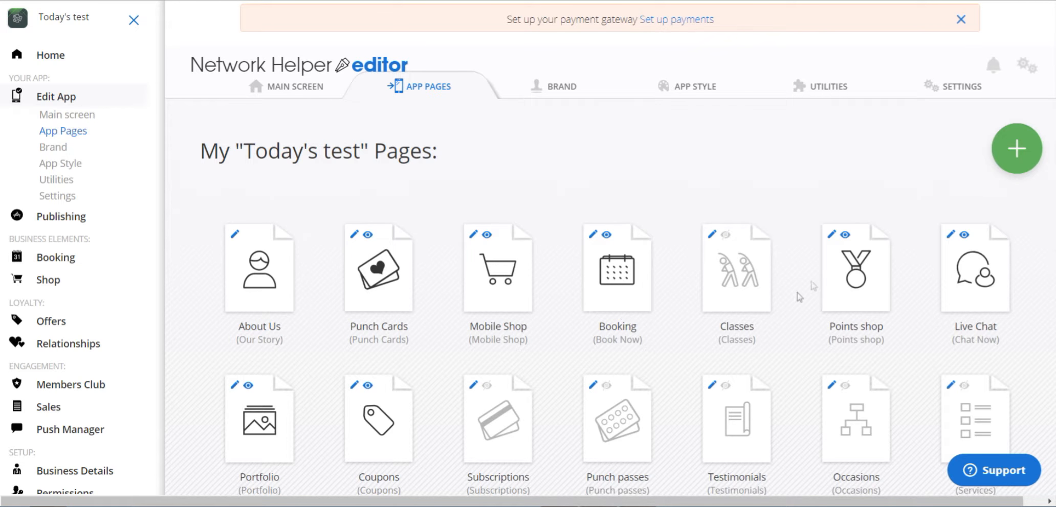
{"action": "scroll", "coordinate": [816, 282], "scroll_direction": "down", "scroll_amount": 4}
{"action": "scroll", "coordinate": [806, 284], "scroll_direction": "up", "scroll_amount": 4}
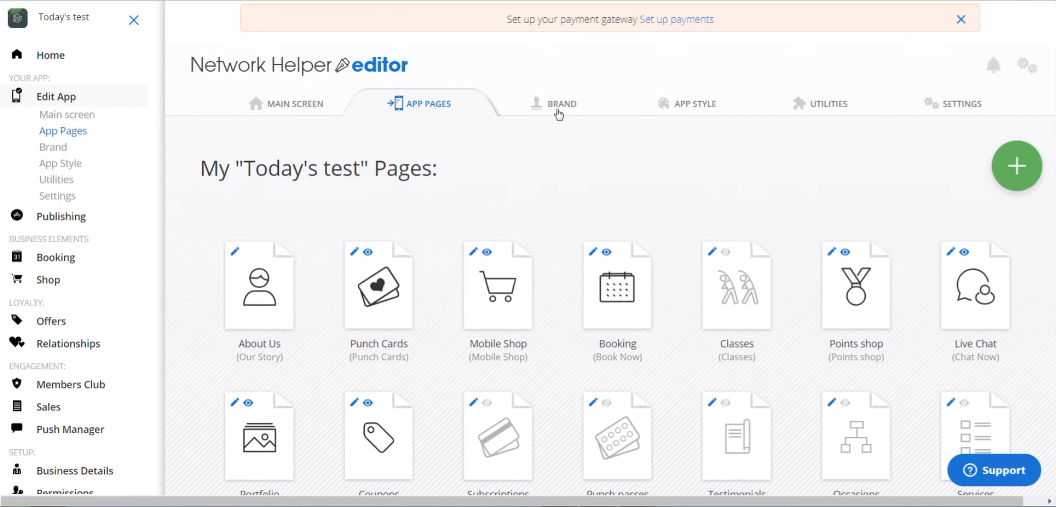
Open the Brand section and review the app name, app icon, loading screen and logo settings
{"action": "left_click", "coordinate": [558, 109]}
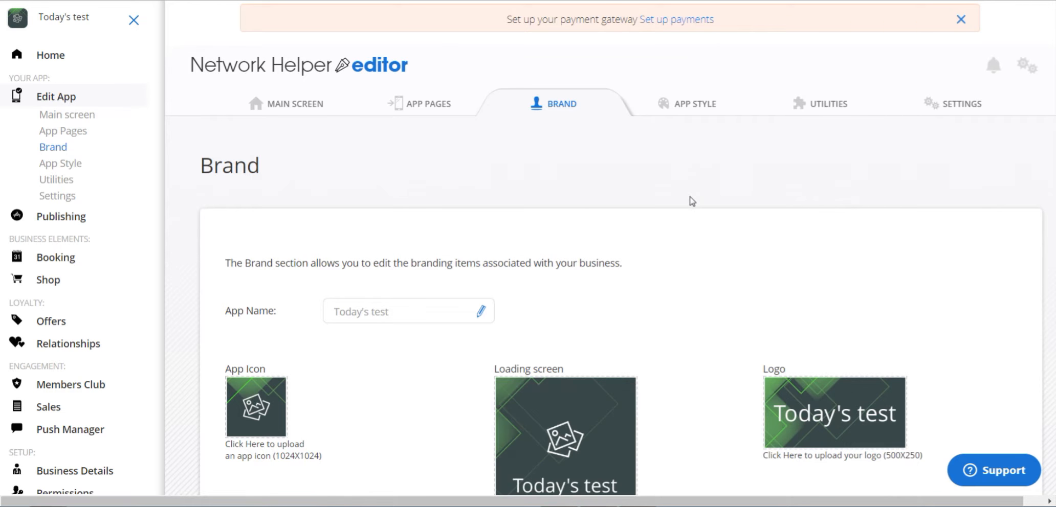
{"action": "scroll", "coordinate": [399, 360], "scroll_direction": "down", "scroll_amount": 4}
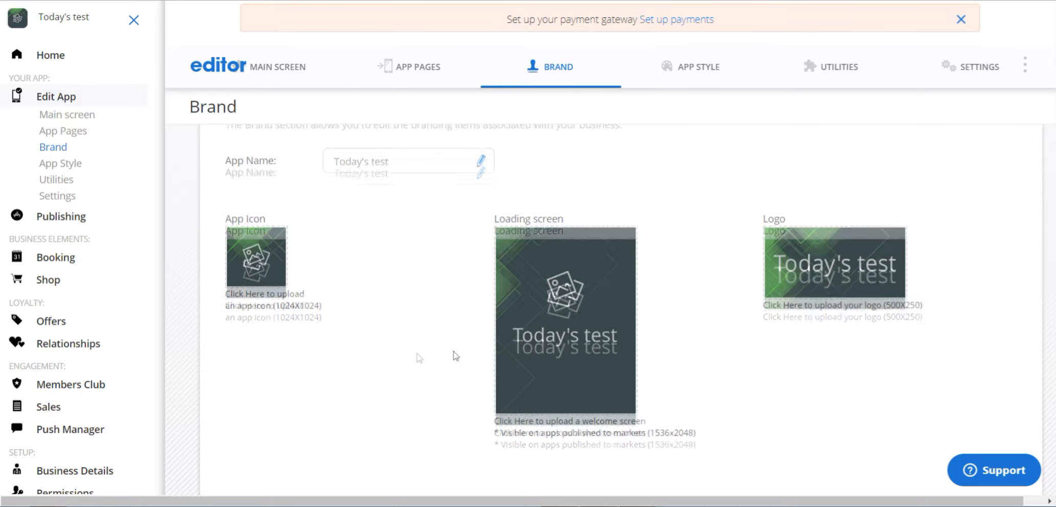
{"action": "mouse_move", "coordinate": [565, 310]}
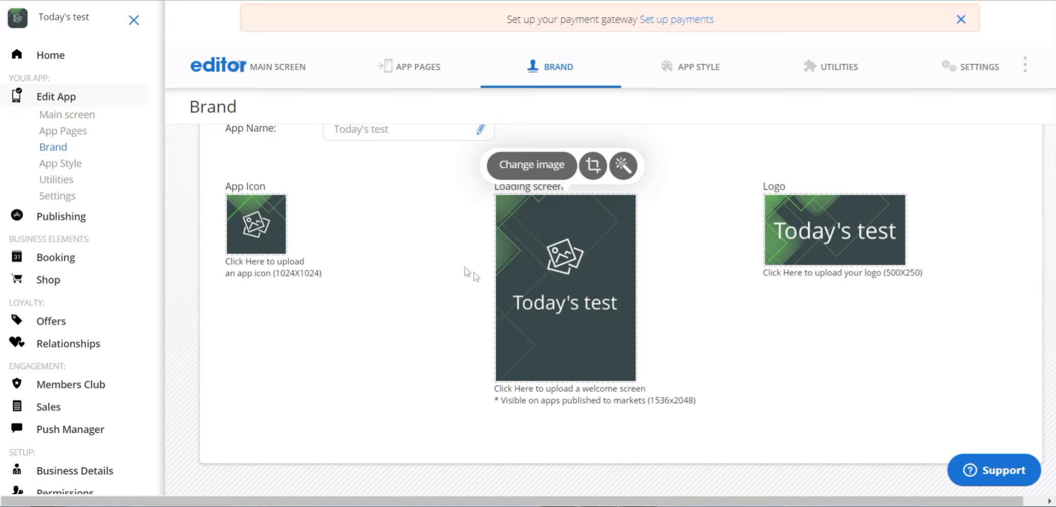
Open the App Style section and browse the premium themes
{"action": "left_click", "coordinate": [704, 81]}
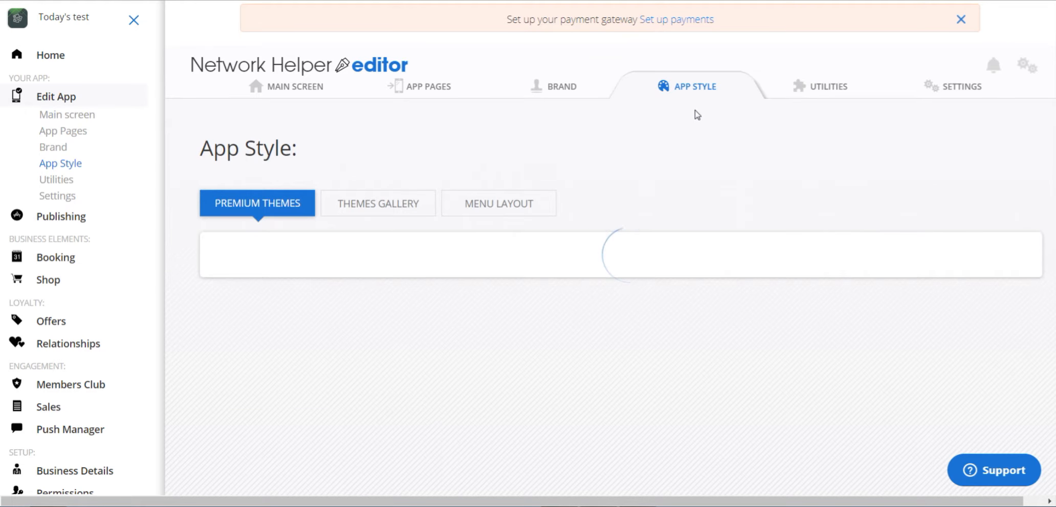
{"action": "mouse_move", "coordinate": [516, 317]}
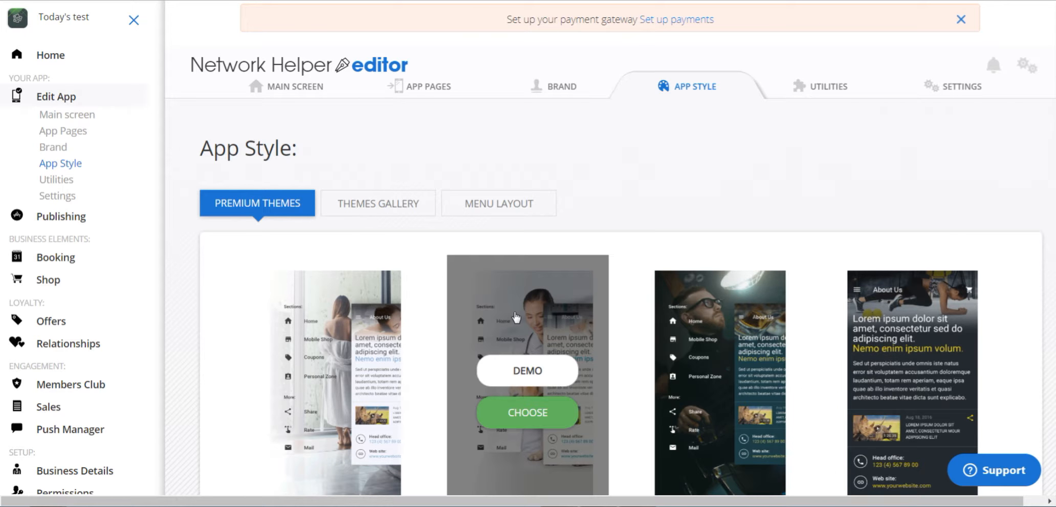
{"action": "scroll", "coordinate": [515, 318], "scroll_direction": "down", "scroll_amount": 4}
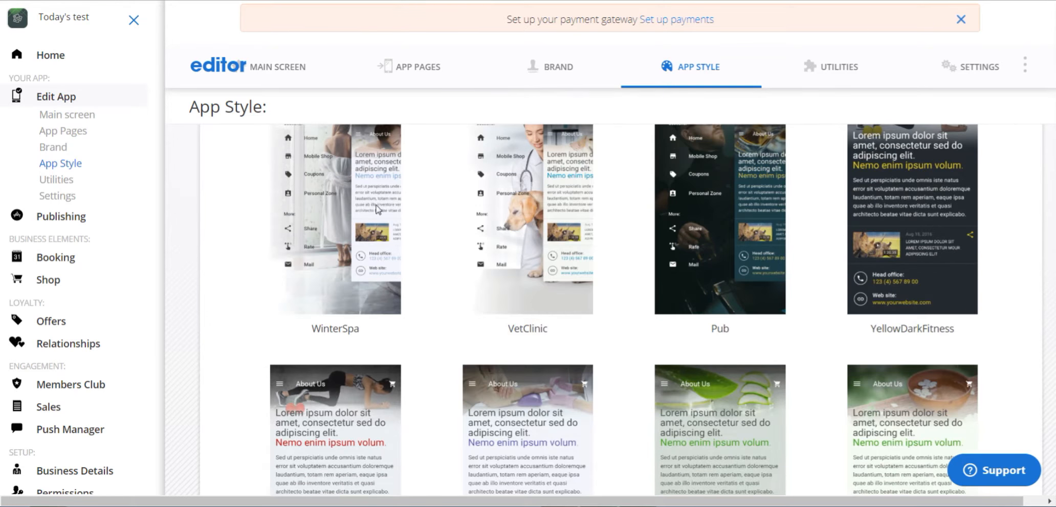
{"action": "scroll", "coordinate": [361, 175], "scroll_direction": "up", "scroll_amount": 4}
Browse the themes gallery and preview the PlainBlack theme's demo, closing it without choosing the theme
{"action": "scroll", "coordinate": [435, 259], "scroll_direction": "down", "scroll_amount": 8}
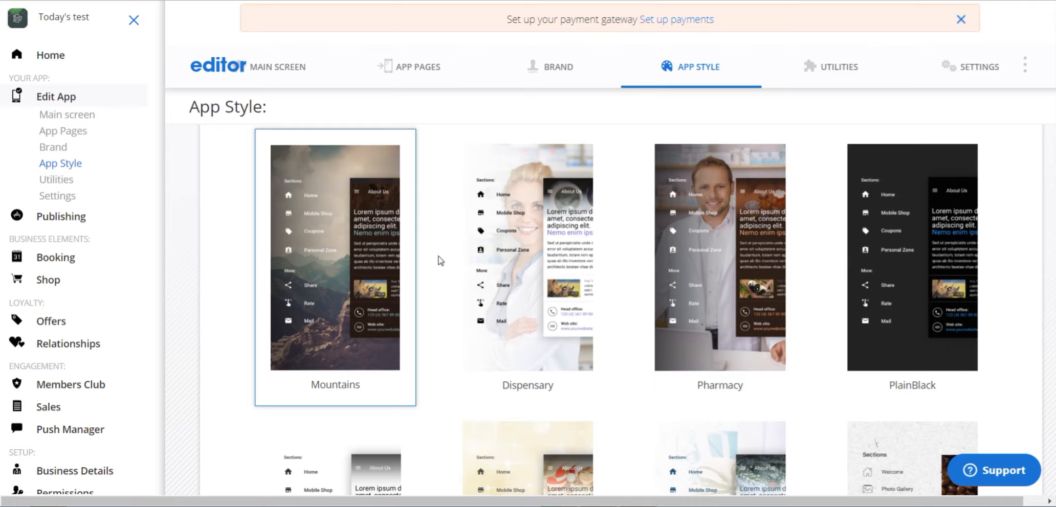
{"action": "mouse_move", "coordinate": [918, 402]}
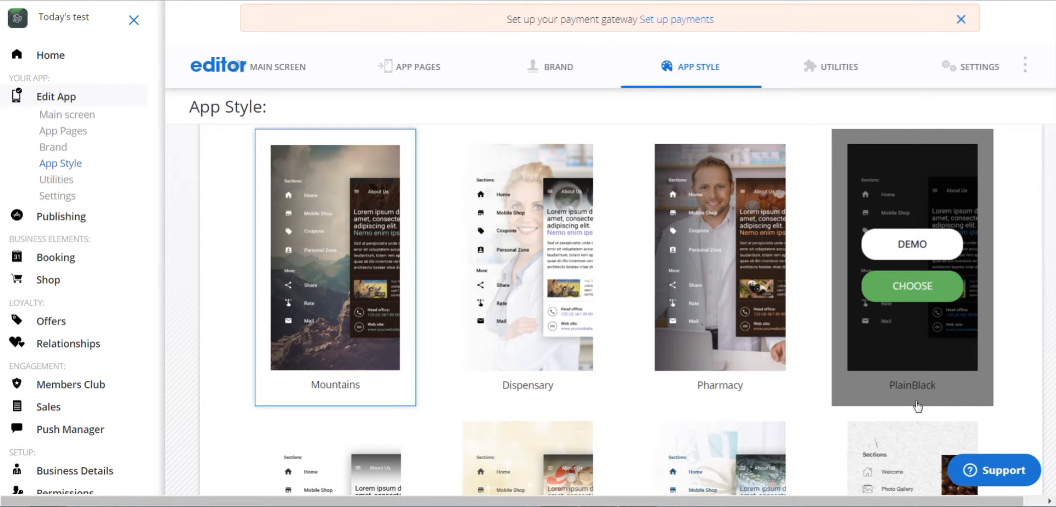
{"action": "scroll", "coordinate": [908, 403], "scroll_direction": "down", "scroll_amount": 1}
{"action": "scroll", "coordinate": [909, 403], "scroll_direction": "up", "scroll_amount": 1}
{"action": "scroll", "coordinate": [909, 403], "scroll_direction": "down", "scroll_amount": 1}
{"action": "scroll", "coordinate": [903, 410], "scroll_direction": "up", "scroll_amount": 2}
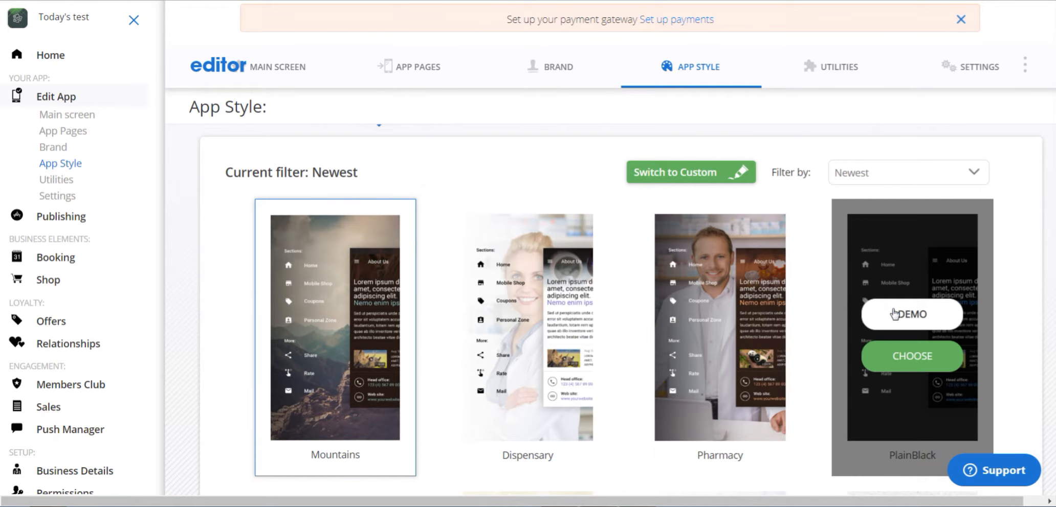
{"action": "left_click", "coordinate": [893, 313]}
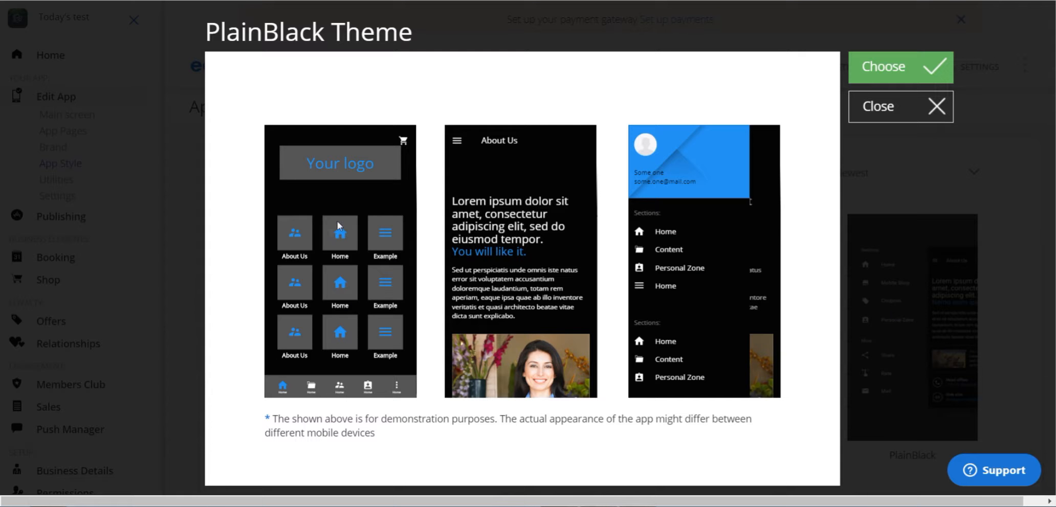
{"action": "left_click", "coordinate": [936, 108]}
Look through further themes in the gallery, then open the Utilities section
{"action": "mouse_move", "coordinate": [731, 240]}
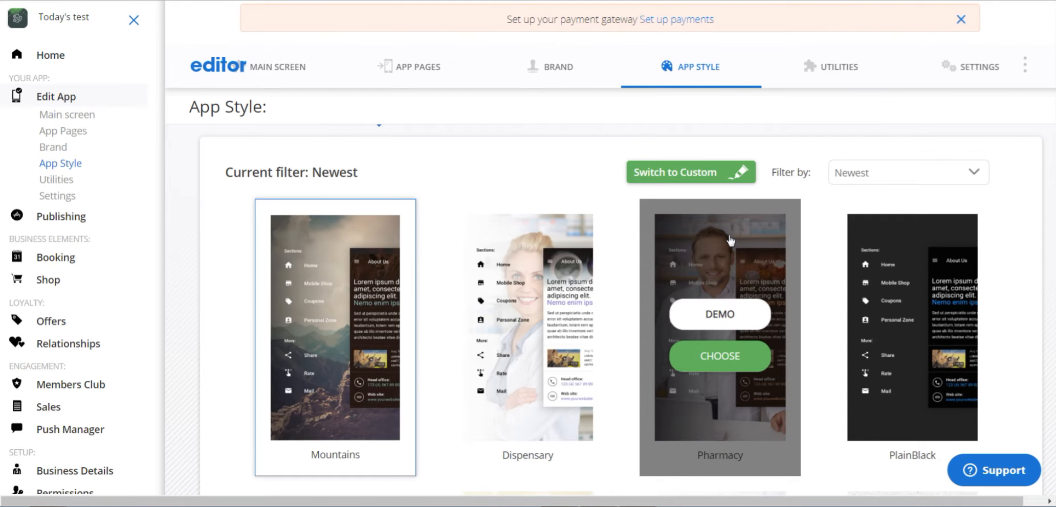
{"action": "scroll", "coordinate": [731, 241], "scroll_direction": "down", "scroll_amount": 5}
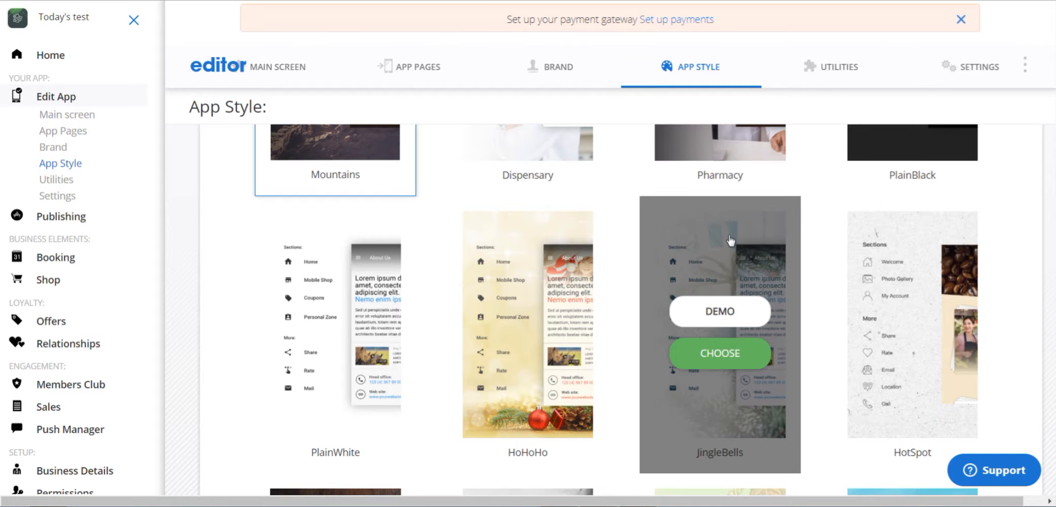
{"action": "scroll", "coordinate": [731, 240], "scroll_direction": "down", "scroll_amount": 3}
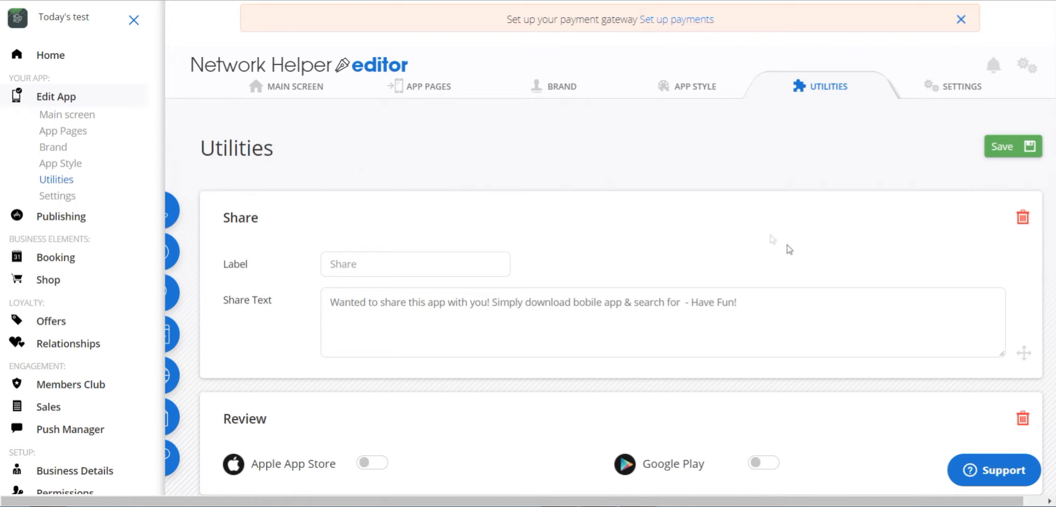
Collapse the side navigation to uncover the utility shortcuts and review the Share, Review and Email utilities
{"action": "left_click_drag", "start_coordinate": [766, 500], "coordinate": [516, 501]}
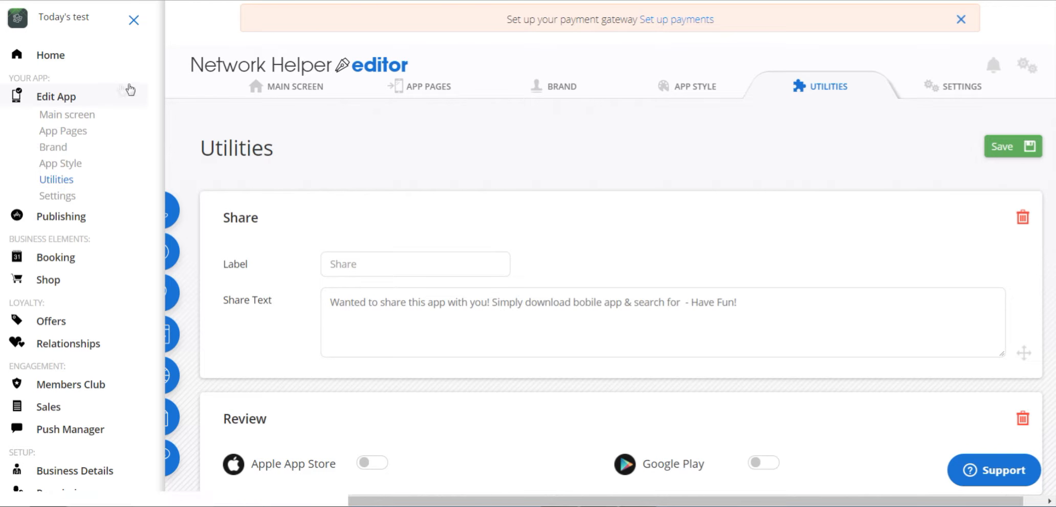
{"action": "left_click", "coordinate": [132, 21]}
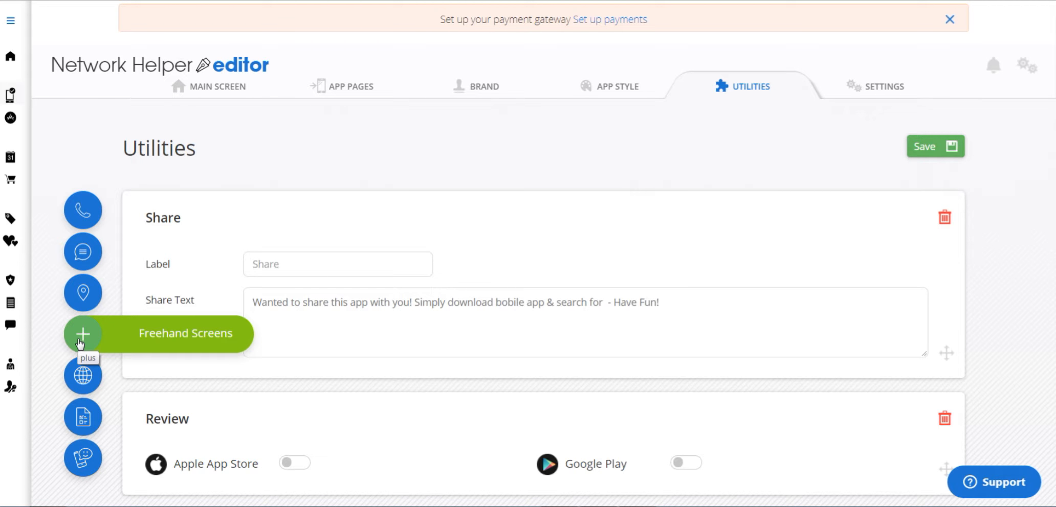
{"action": "scroll", "coordinate": [369, 287], "scroll_direction": "down", "scroll_amount": 3}
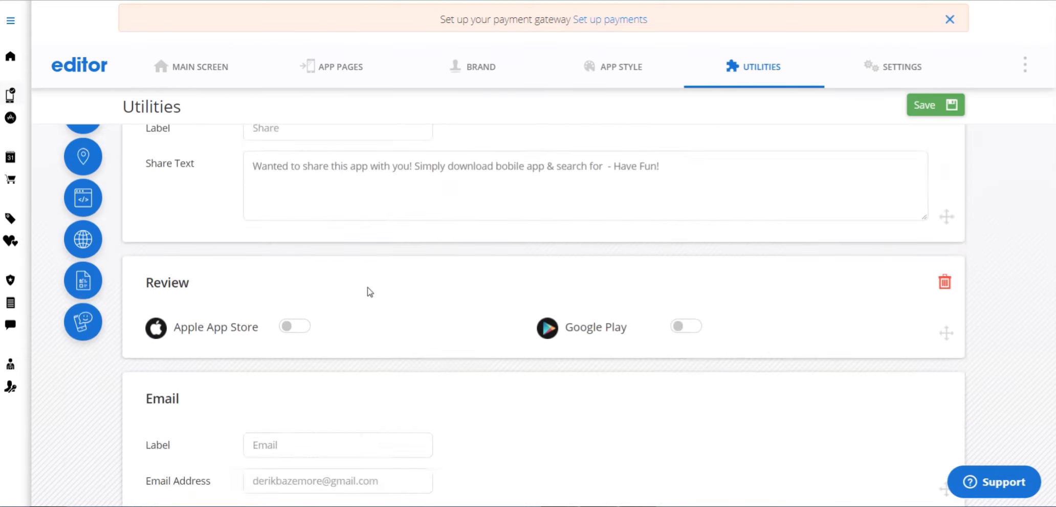
{"action": "scroll", "coordinate": [218, 280], "scroll_direction": "up", "scroll_amount": 3}
{"action": "scroll", "coordinate": [206, 284], "scroll_direction": "down", "scroll_amount": 2}
{"action": "scroll", "coordinate": [143, 240], "scroll_direction": "up", "scroll_amount": 3}
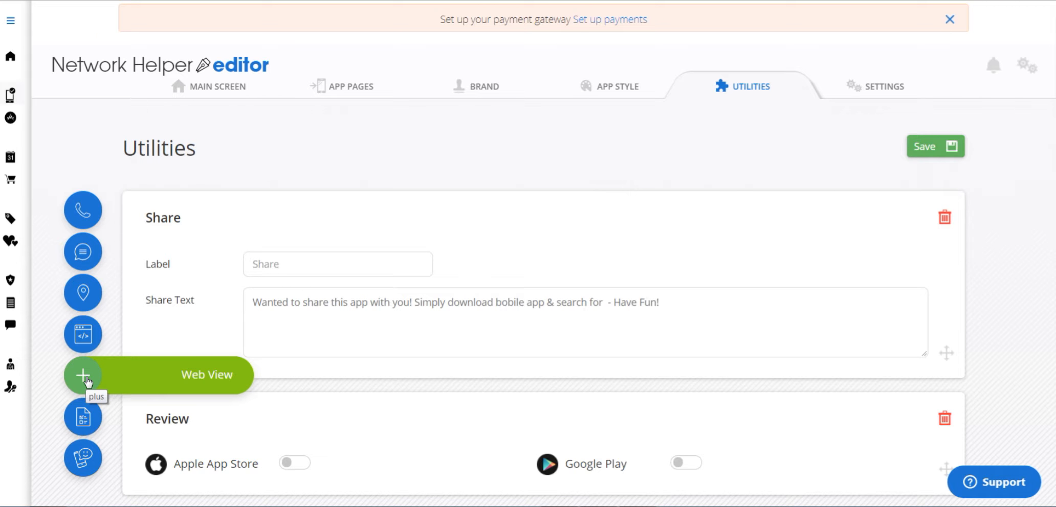
Add a Web View utility to the app and look over it alongside the existing utilities
{"action": "left_click", "coordinate": [86, 379]}
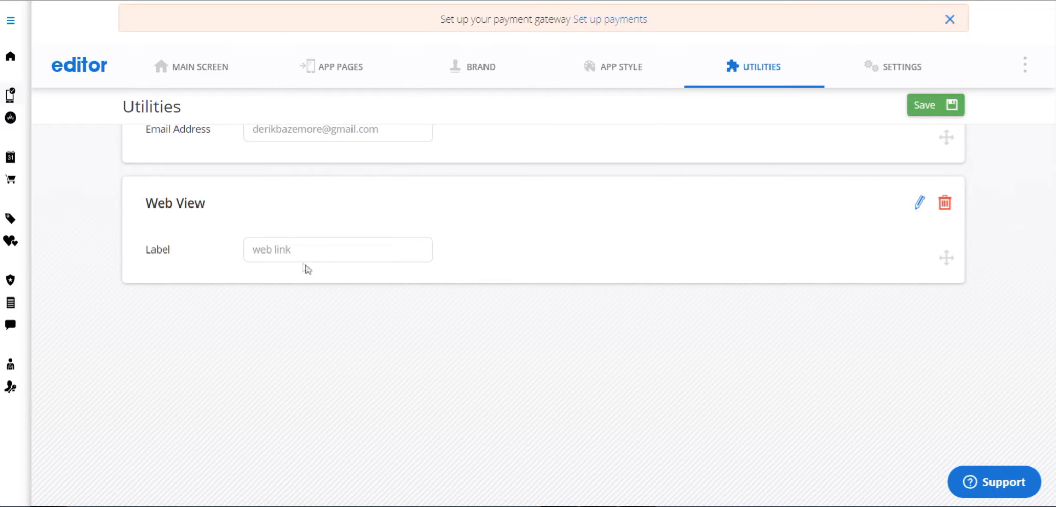
{"action": "scroll", "coordinate": [301, 246], "scroll_direction": "up", "scroll_amount": 3}
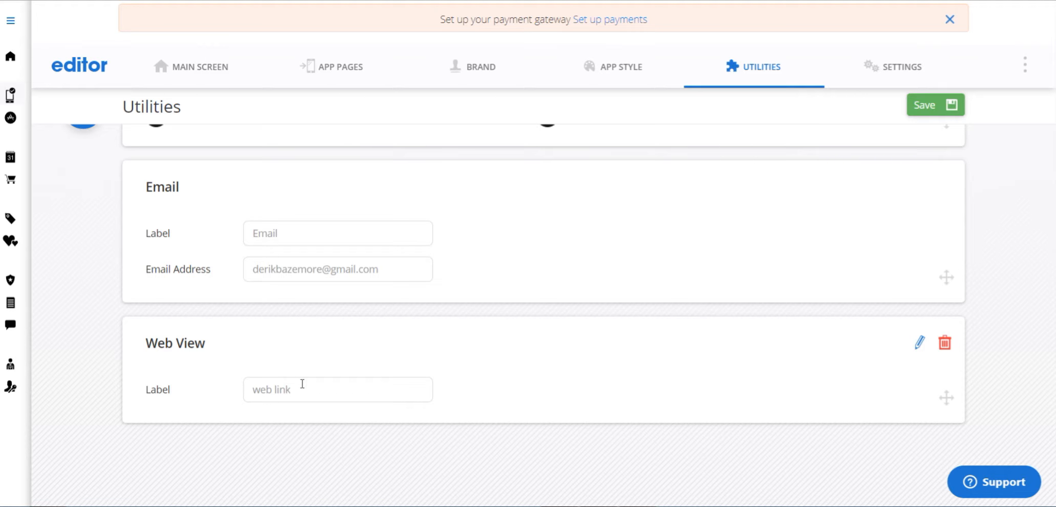
{"action": "scroll", "coordinate": [338, 377], "scroll_direction": "up", "scroll_amount": 4}
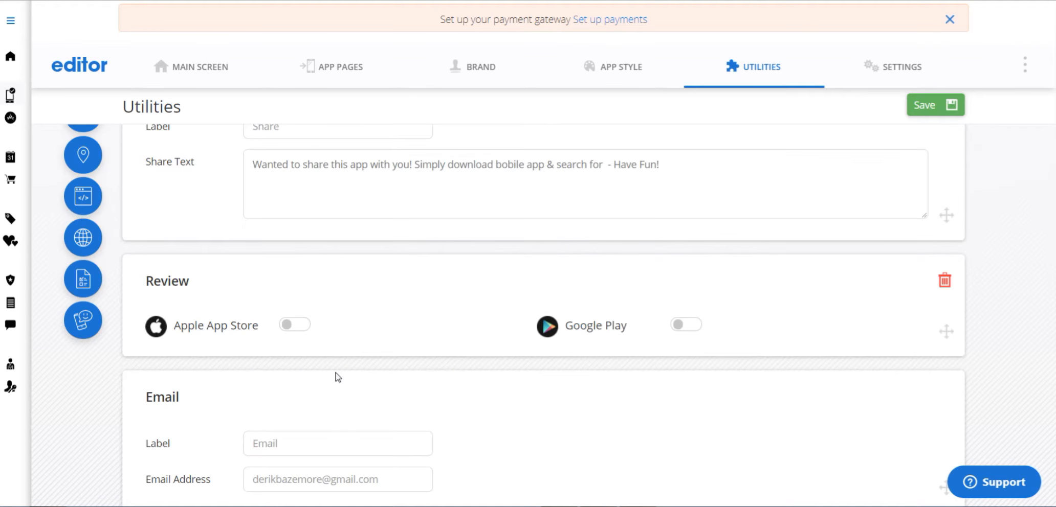
Open the editor's Settings and review the General Settings and the Personal Zone tab labels
{"action": "scroll", "coordinate": [338, 378], "scroll_direction": "up", "scroll_amount": 3}
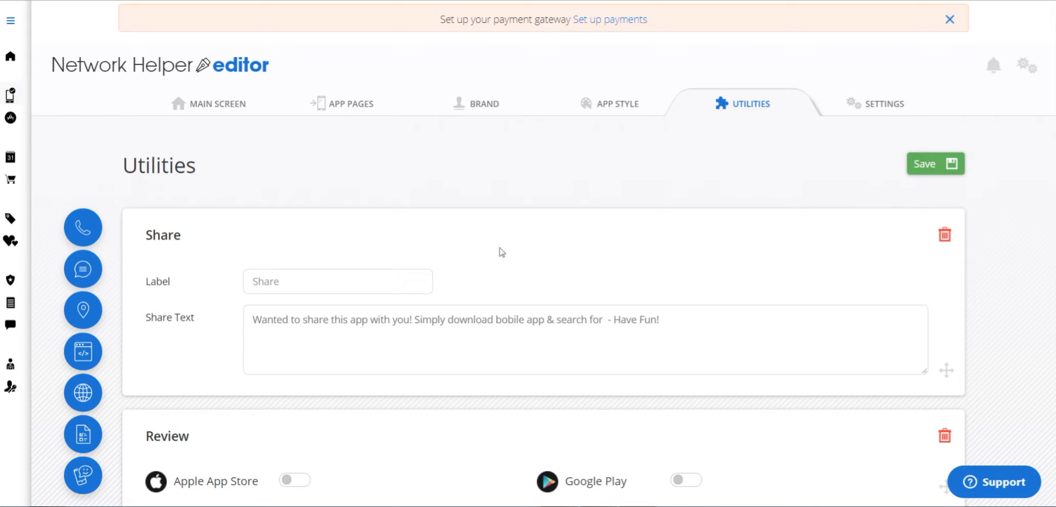
{"action": "left_click", "coordinate": [872, 108]}
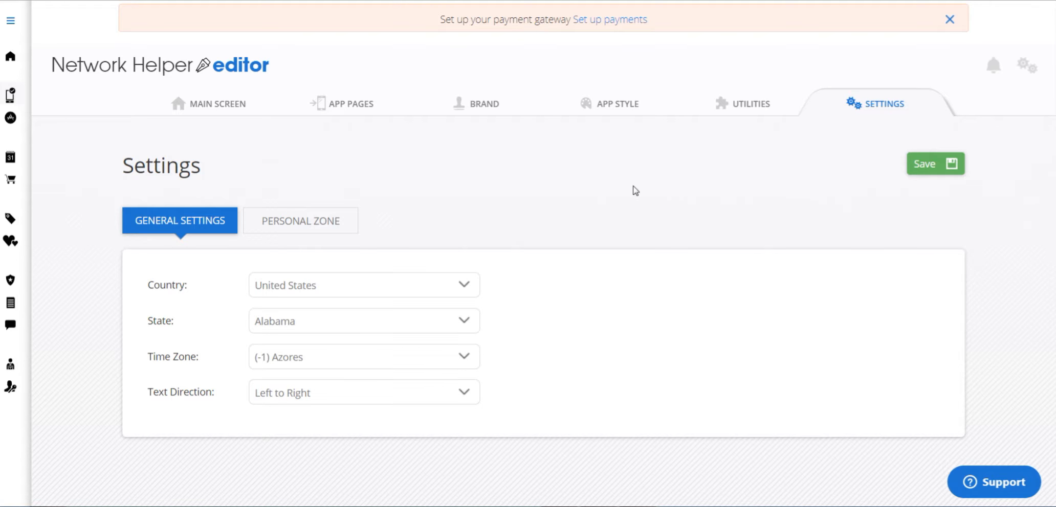
{"action": "left_click", "coordinate": [306, 225]}
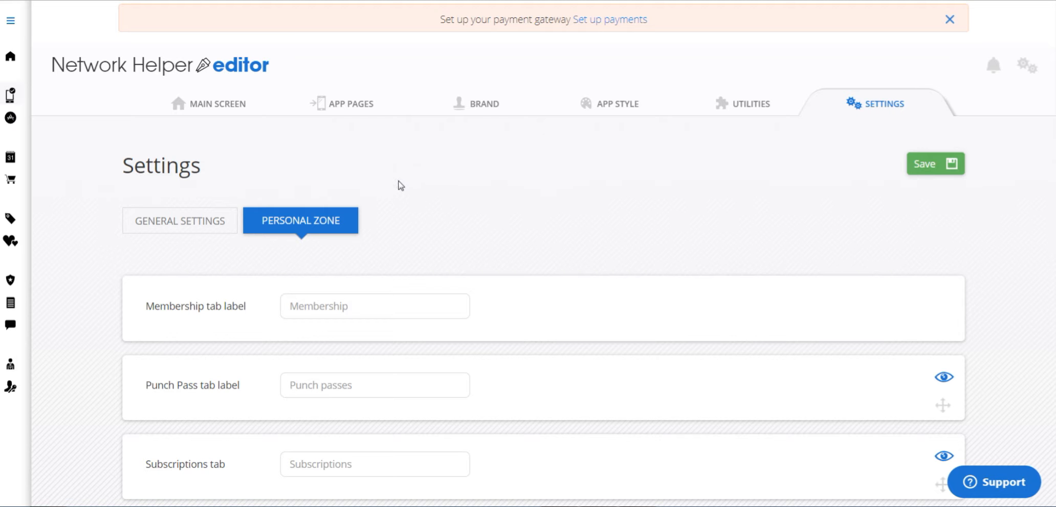
{"action": "scroll", "coordinate": [567, 197], "scroll_direction": "down", "scroll_amount": 5}
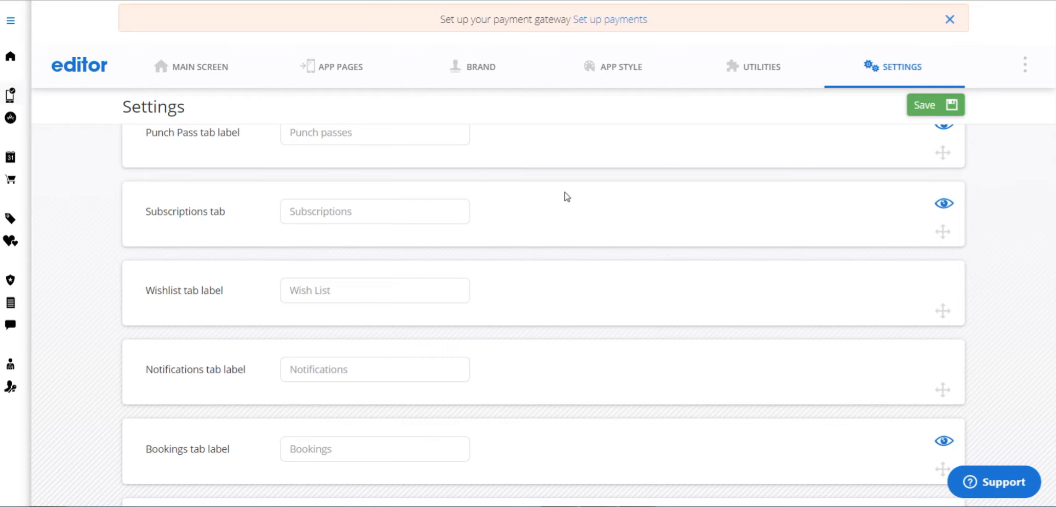
{"action": "scroll", "coordinate": [567, 197], "scroll_direction": "up", "scroll_amount": 5}
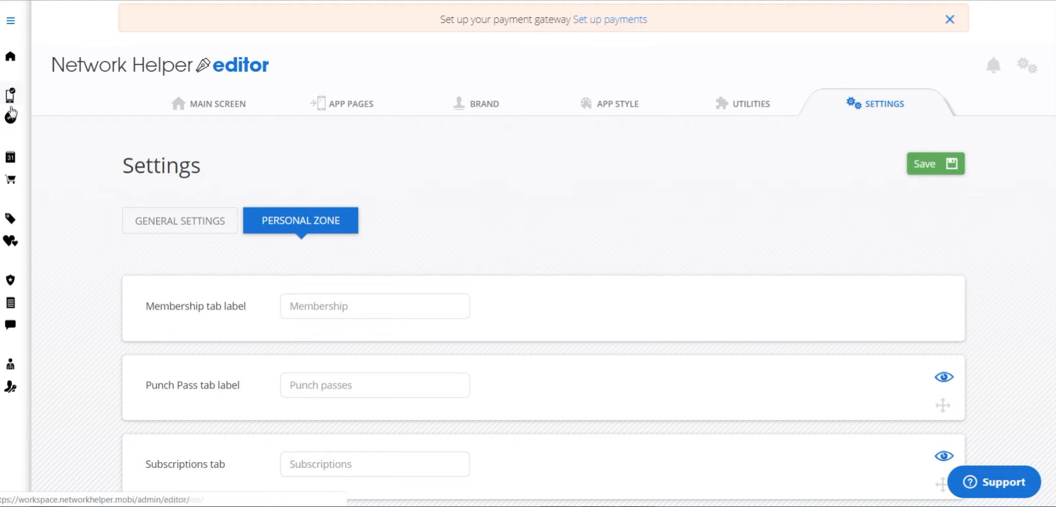
Return to the App Pages overview, look through the available pages and expand the side navigation
{"action": "left_click", "coordinate": [351, 104]}
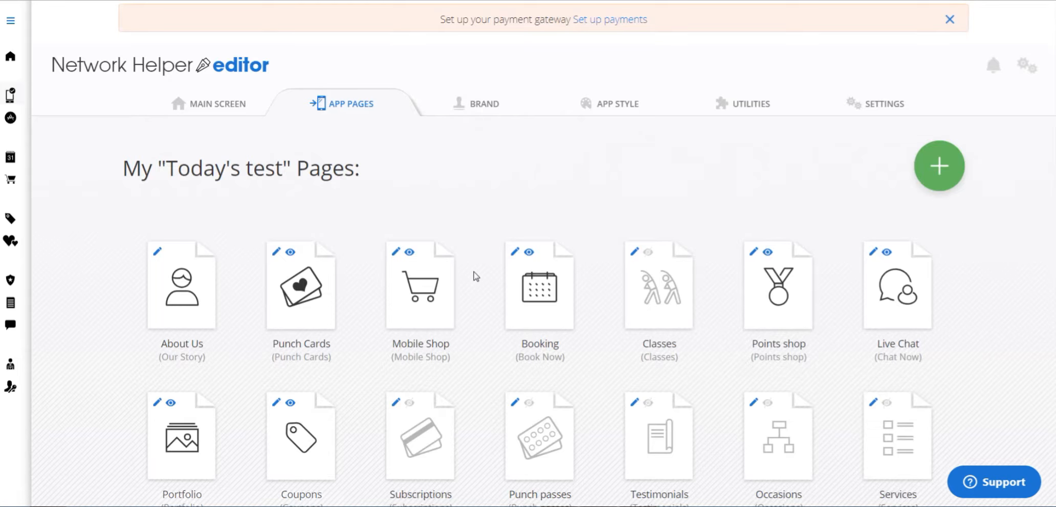
{"action": "scroll", "coordinate": [476, 276], "scroll_direction": "down", "scroll_amount": 4}
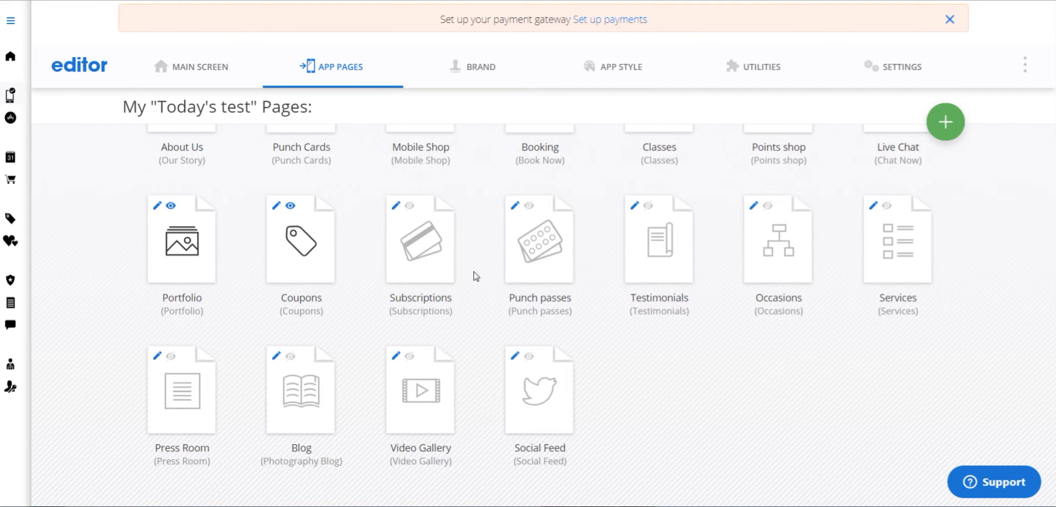
{"action": "left_click", "coordinate": [10, 21]}
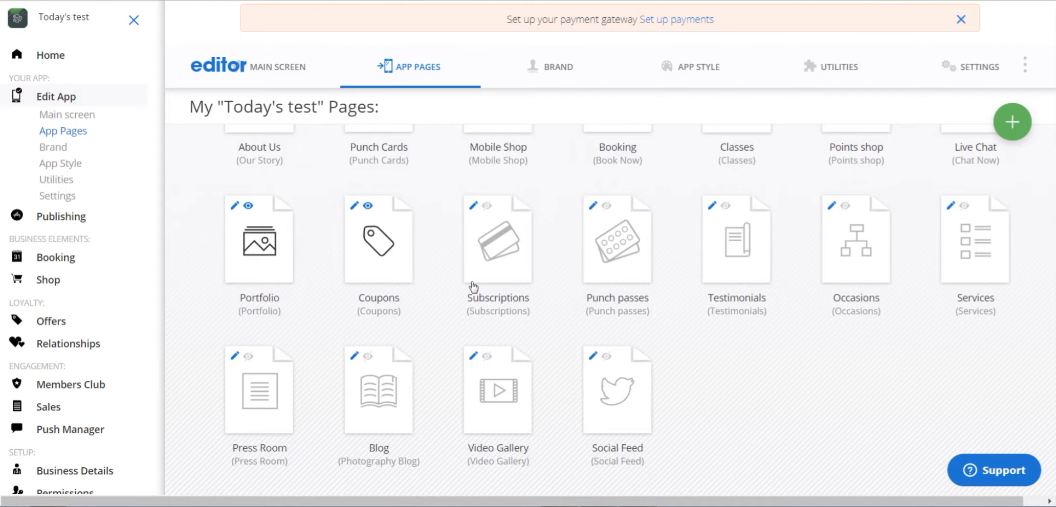
{"action": "scroll", "coordinate": [600, 269], "scroll_direction": "up", "scroll_amount": 4}
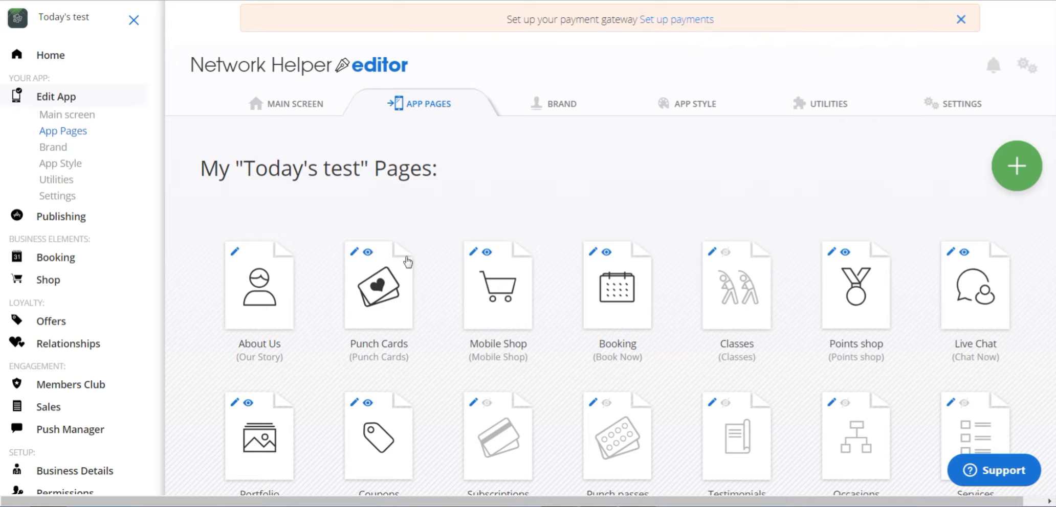
Switch the Classes page's visibility on and back off, and open the page to review its content and settings
{"action": "left_click", "coordinate": [725, 253]}
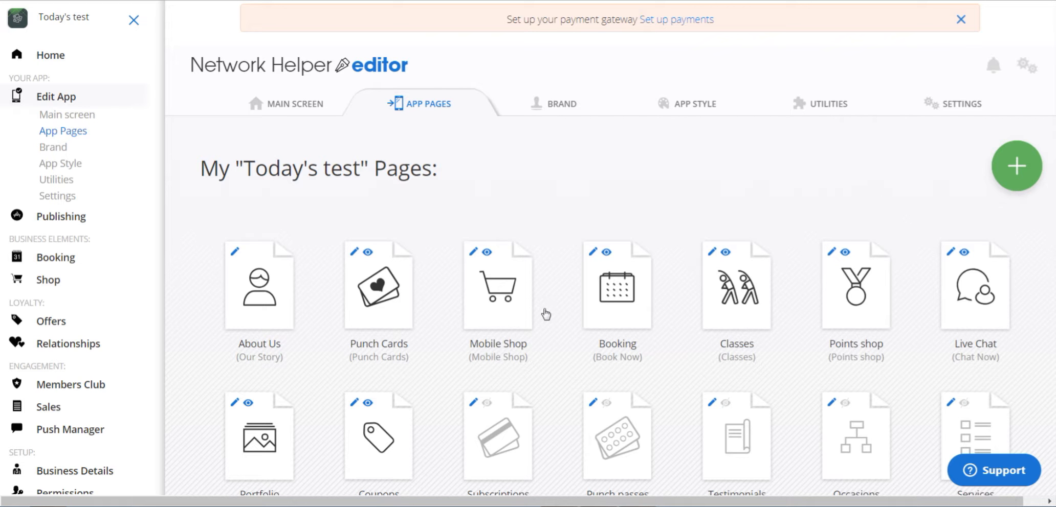
{"action": "left_click", "coordinate": [725, 253]}
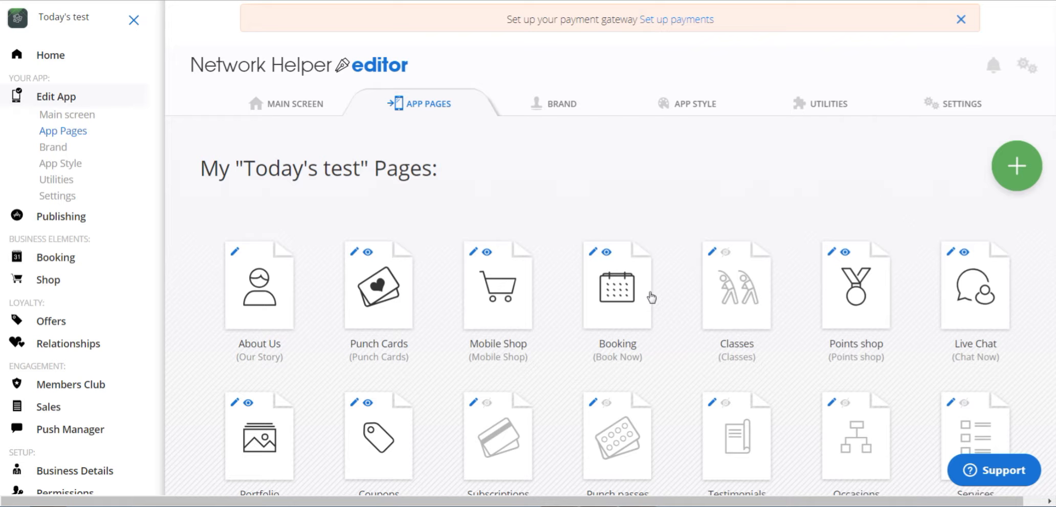
{"action": "left_click", "coordinate": [712, 253]}
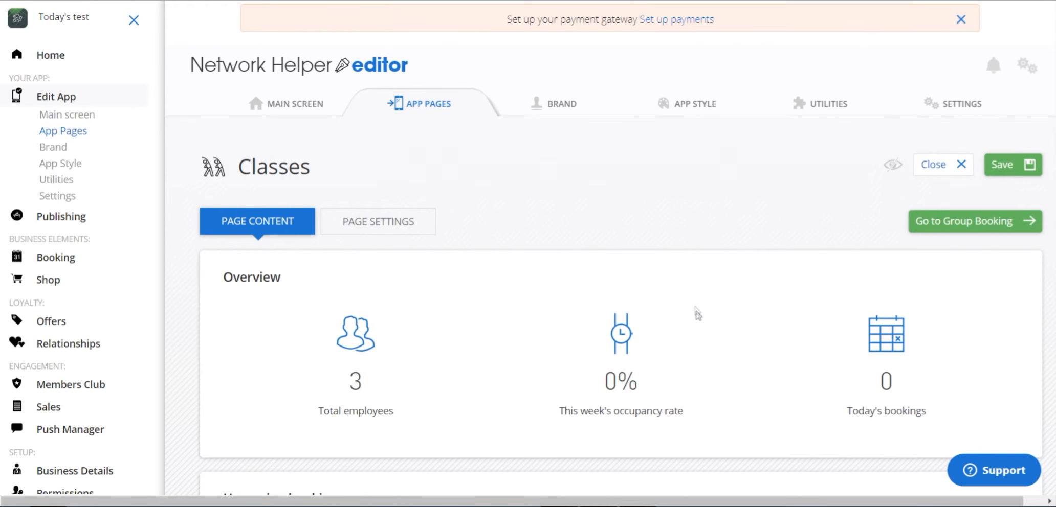
{"action": "scroll", "coordinate": [696, 313], "scroll_direction": "down", "scroll_amount": 1}
{"action": "scroll", "coordinate": [696, 314], "scroll_direction": "down", "scroll_amount": 5}
{"action": "scroll", "coordinate": [695, 313], "scroll_direction": "up", "scroll_amount": 6}
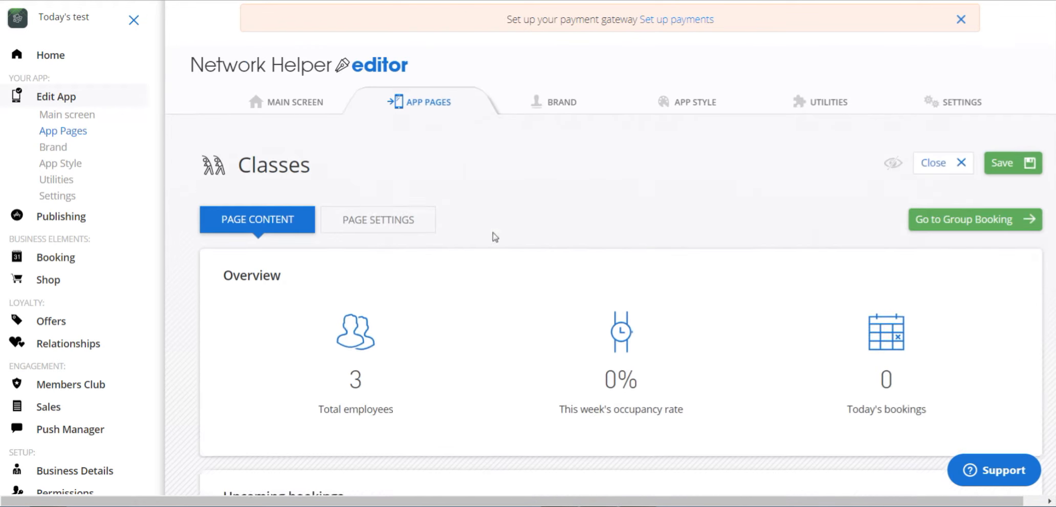
{"action": "left_click", "coordinate": [373, 221]}
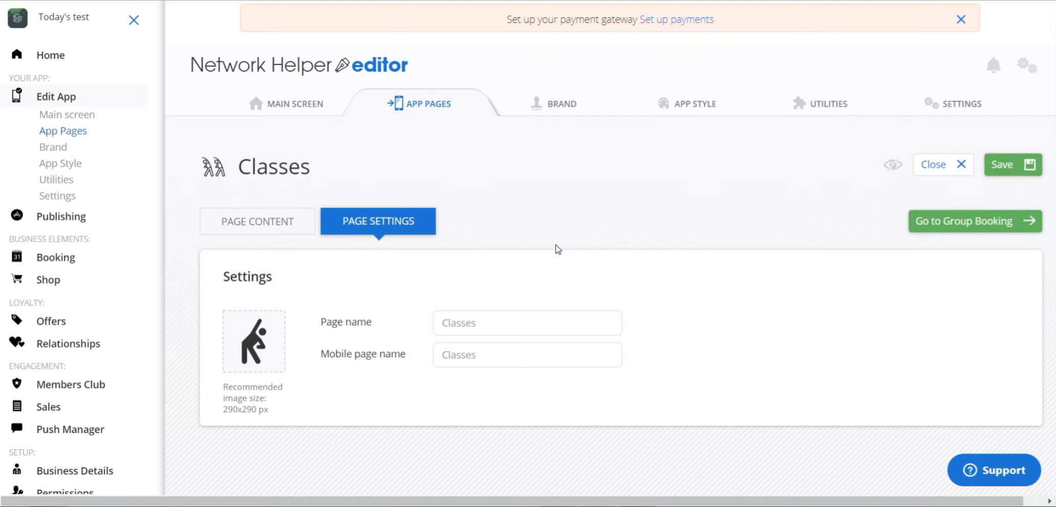
Go from the Classes page to Group Booking and look over the existing group bookings
{"action": "left_click", "coordinate": [966, 222]}
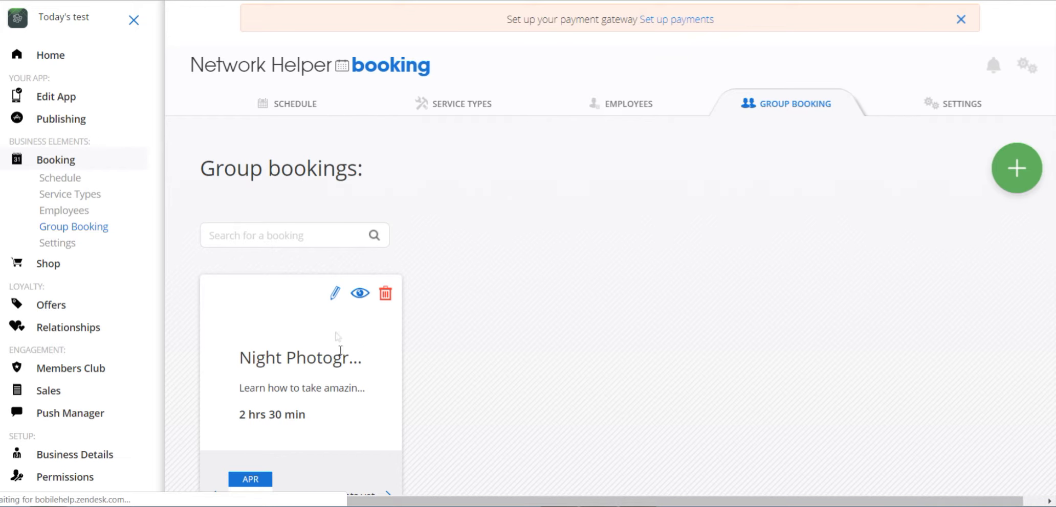
{"action": "scroll", "coordinate": [362, 364], "scroll_direction": "down", "scroll_amount": 5}
{"action": "scroll", "coordinate": [362, 365], "scroll_direction": "up", "scroll_amount": 5}
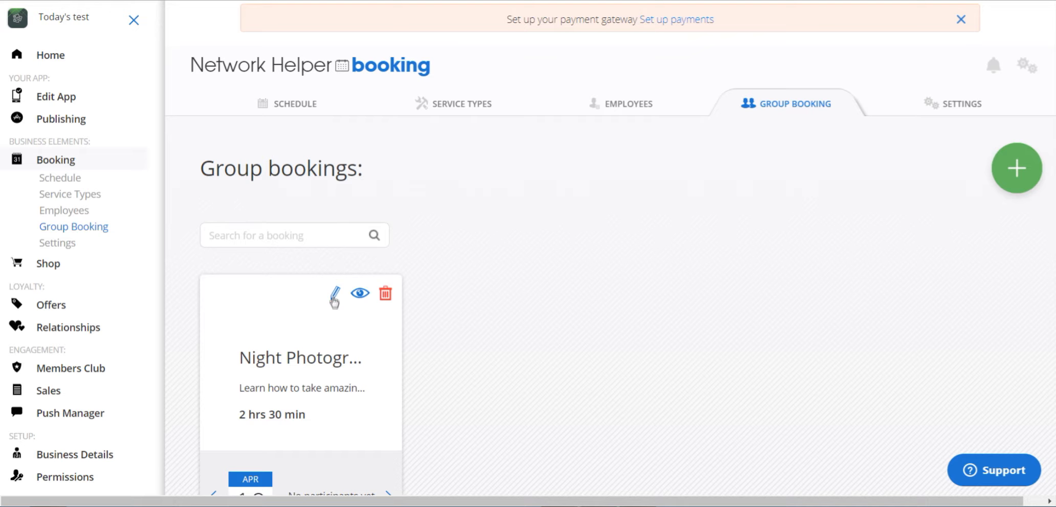
Open the Night Photography session and examine its class details, booking duration, price and employee assignment
{"action": "left_click", "coordinate": [360, 299]}
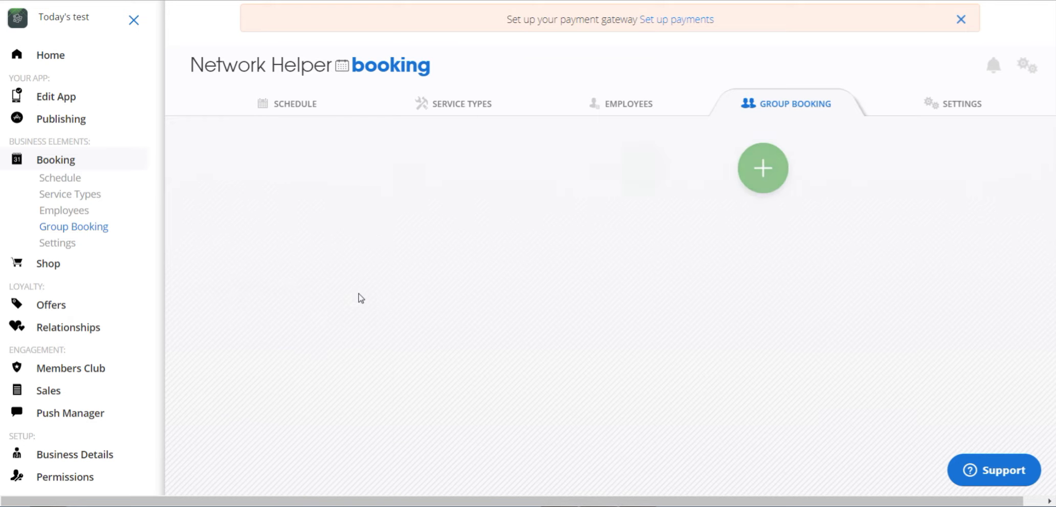
{"action": "scroll", "coordinate": [486, 382], "scroll_direction": "down", "scroll_amount": 5}
{"action": "scroll", "coordinate": [486, 386], "scroll_direction": "up", "scroll_amount": 3}
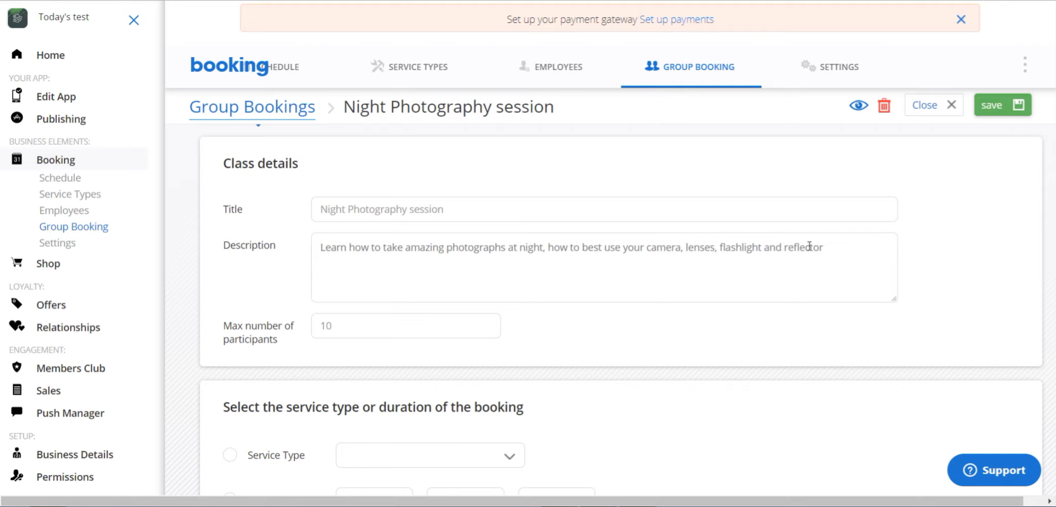
{"action": "scroll", "coordinate": [786, 296], "scroll_direction": "up", "scroll_amount": 3}
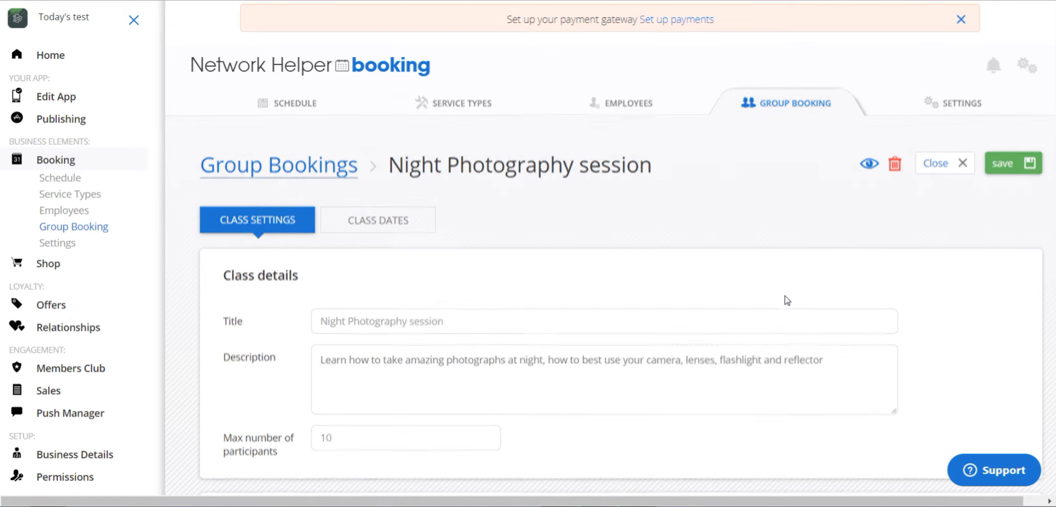
{"action": "scroll", "coordinate": [786, 299], "scroll_direction": "down", "scroll_amount": 3}
{"action": "scroll", "coordinate": [786, 299], "scroll_direction": "down", "scroll_amount": 5}
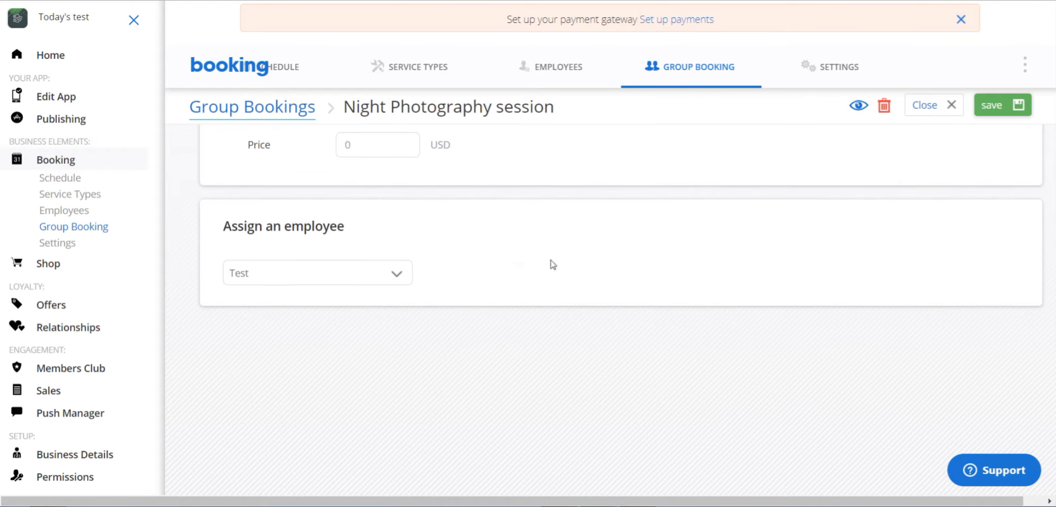
{"action": "scroll", "coordinate": [402, 287], "scroll_direction": "up", "scroll_amount": 4}
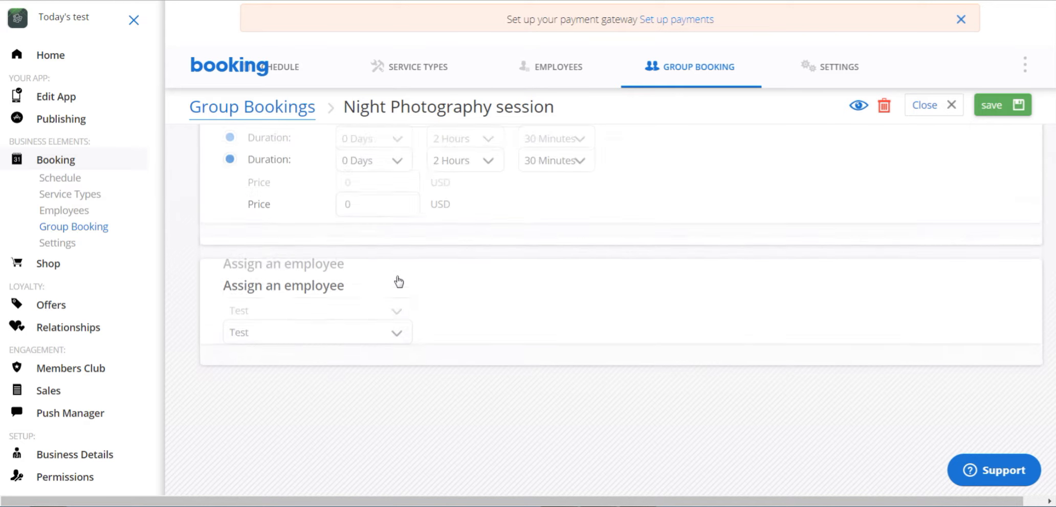
{"action": "scroll", "coordinate": [471, 361], "scroll_direction": "up", "scroll_amount": 5}
{"action": "scroll", "coordinate": [386, 443], "scroll_direction": "down", "scroll_amount": 5}
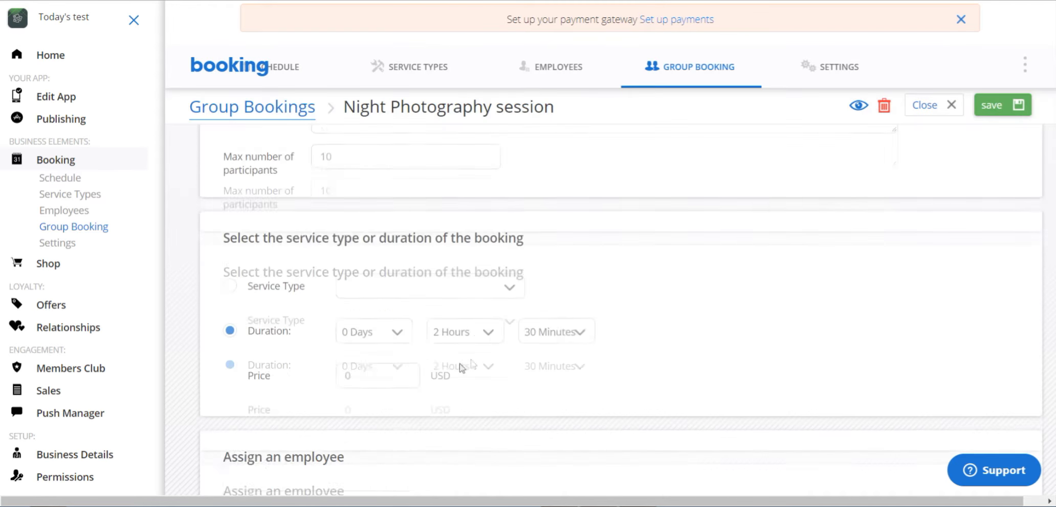
{"action": "scroll", "coordinate": [387, 443], "scroll_direction": "down", "scroll_amount": 2}
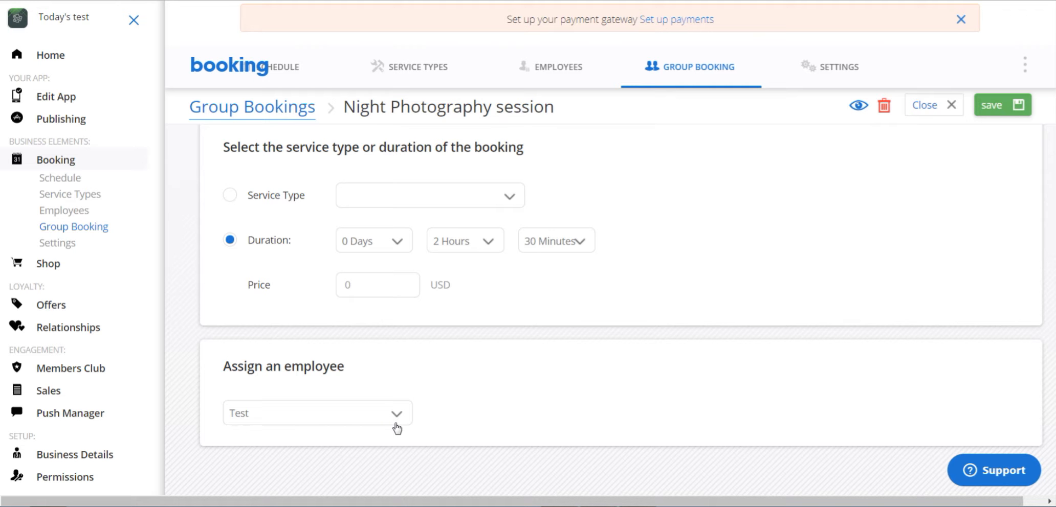
{"action": "scroll", "coordinate": [395, 424], "scroll_direction": "up", "scroll_amount": 3}
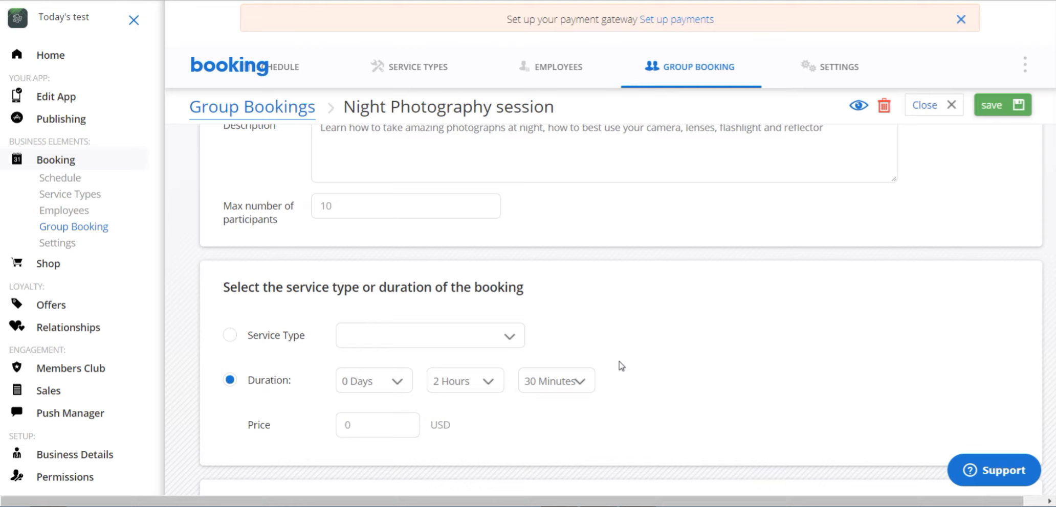
{"action": "scroll", "coordinate": [621, 366], "scroll_direction": "up", "scroll_amount": 2}
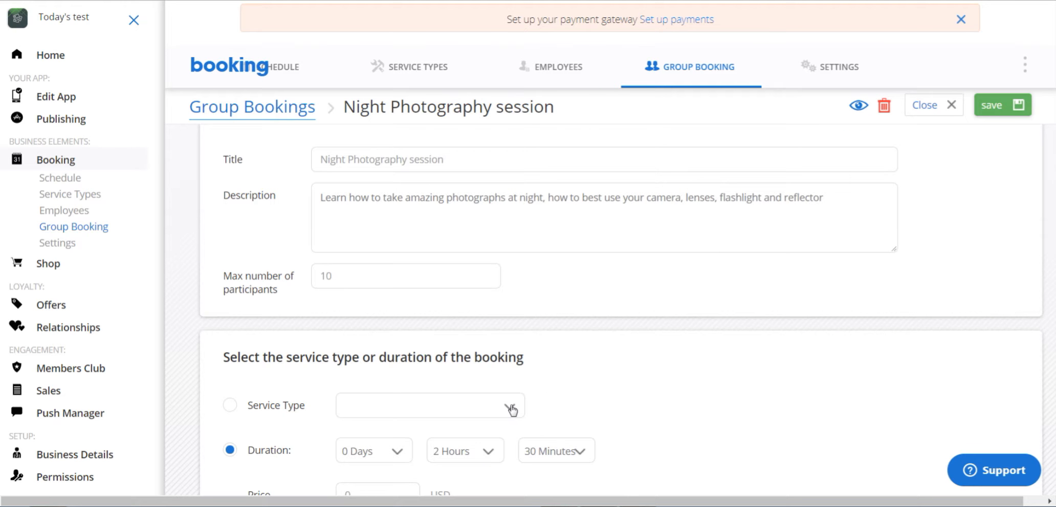
Check the service type options for the Night Photography session and close the list without choosing one
{"action": "left_click", "coordinate": [510, 408]}
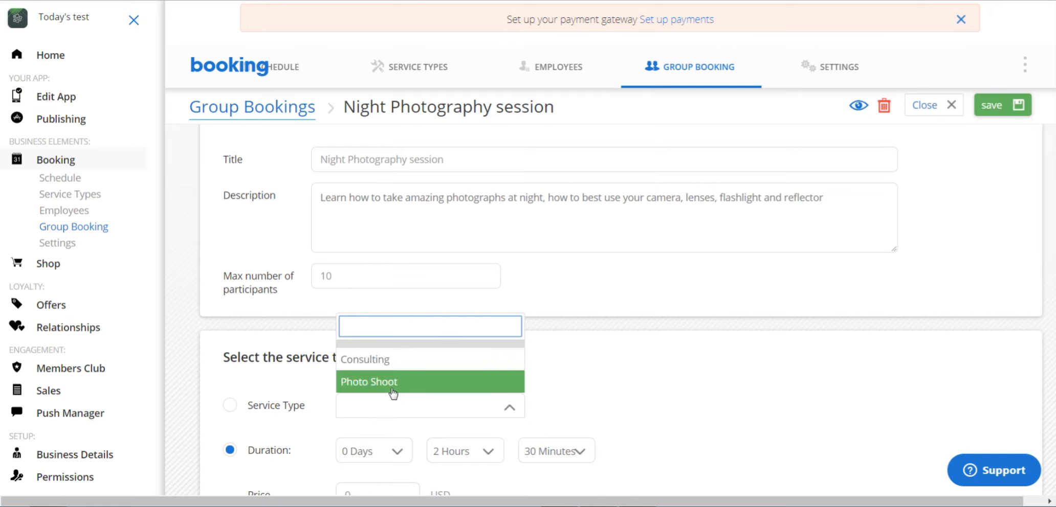
{"action": "left_click", "coordinate": [725, 405]}
{"action": "scroll", "coordinate": [638, 424], "scroll_direction": "down", "scroll_amount": 1}
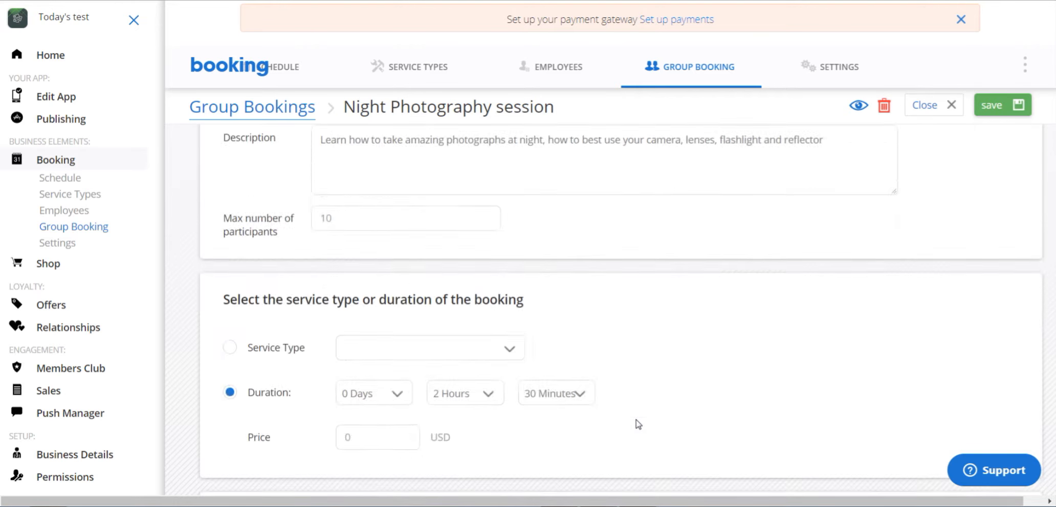
{"action": "scroll", "coordinate": [638, 425], "scroll_direction": "up", "scroll_amount": 4}
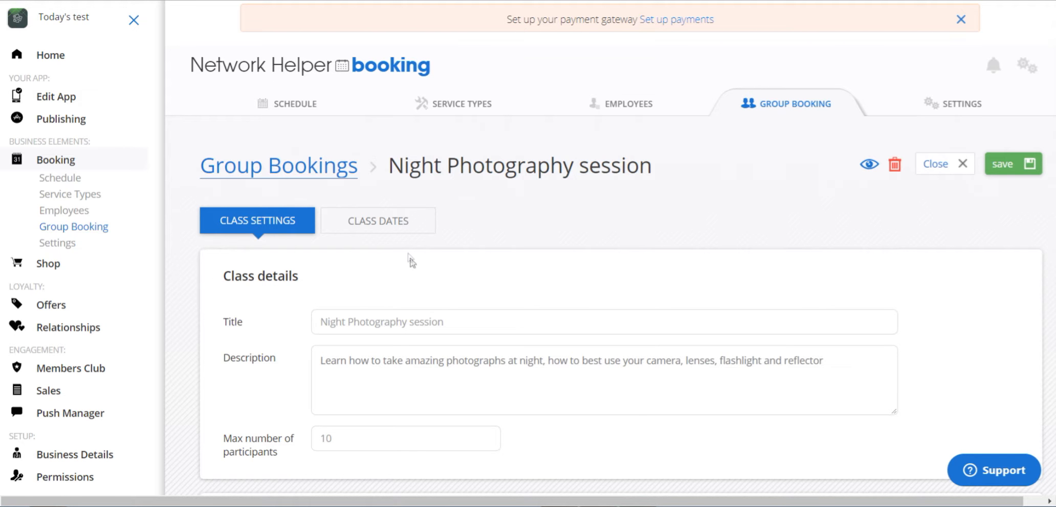
Review the session's class dates and its Manage Participants page, and return to the class dates
{"action": "left_click", "coordinate": [369, 221]}
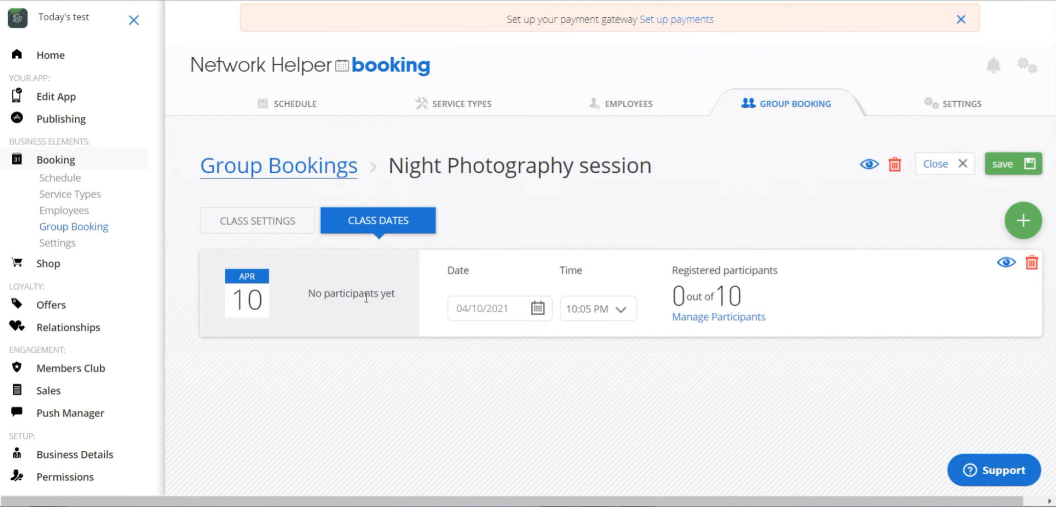
{"action": "left_click", "coordinate": [738, 322]}
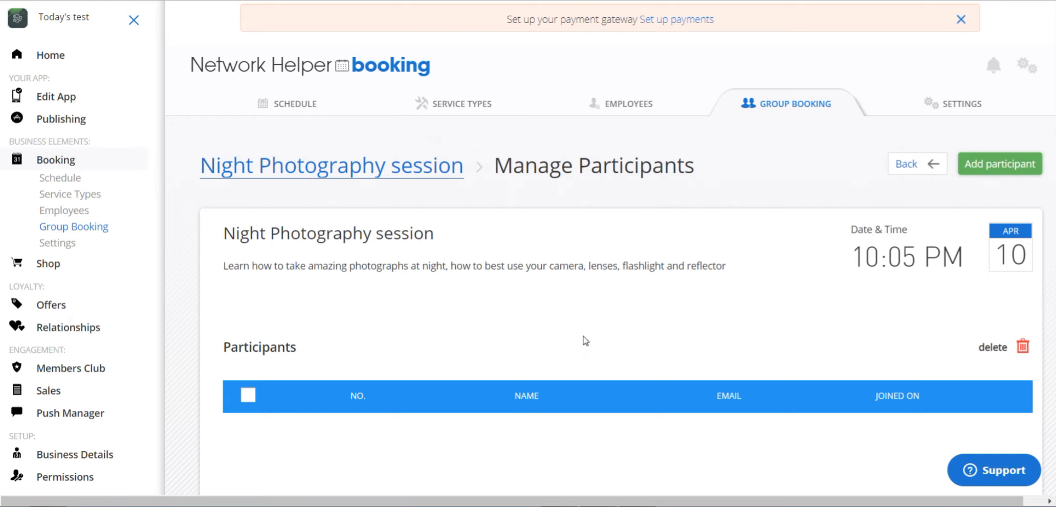
{"action": "scroll", "coordinate": [585, 341], "scroll_direction": "down", "scroll_amount": 3}
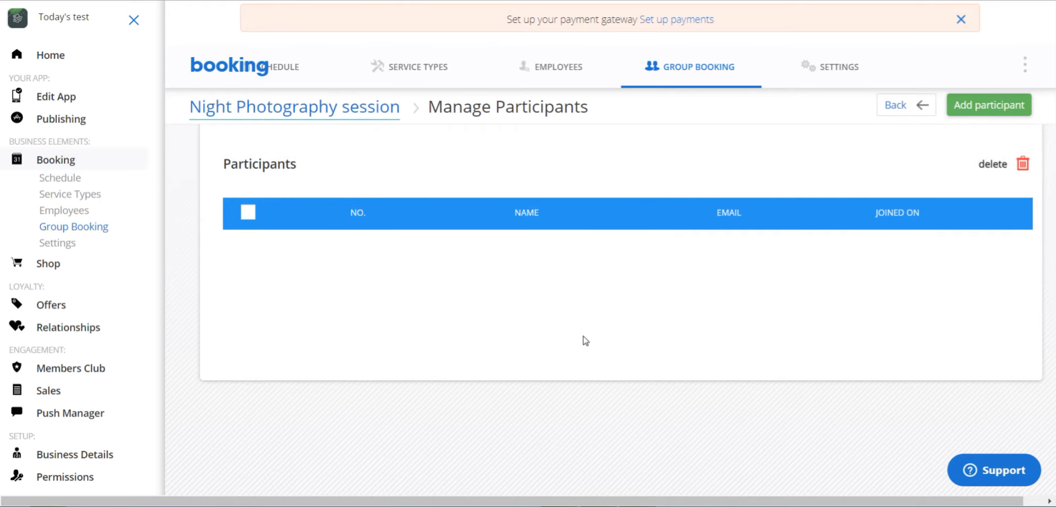
{"action": "scroll", "coordinate": [585, 341], "scroll_direction": "up", "scroll_amount": 3}
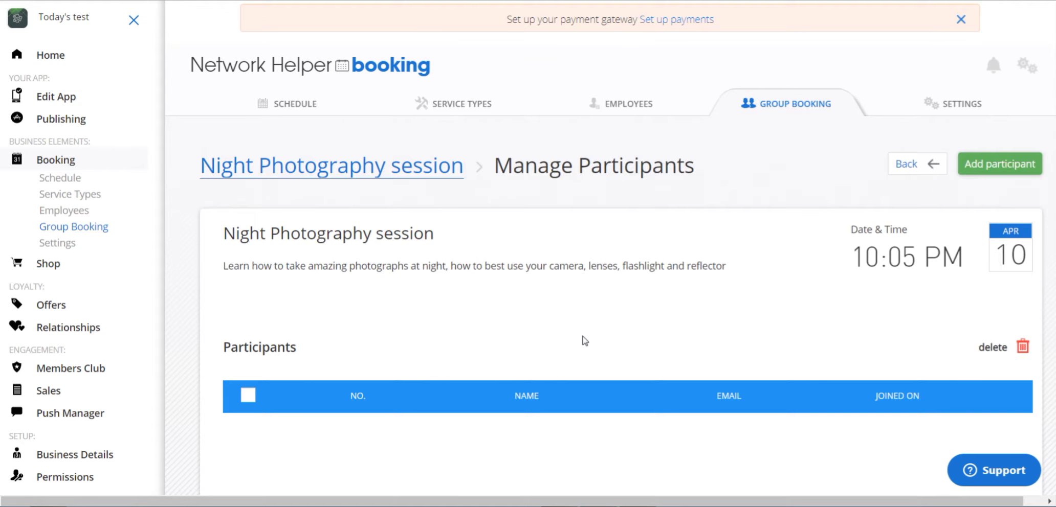
{"action": "left_click", "coordinate": [423, 173]}
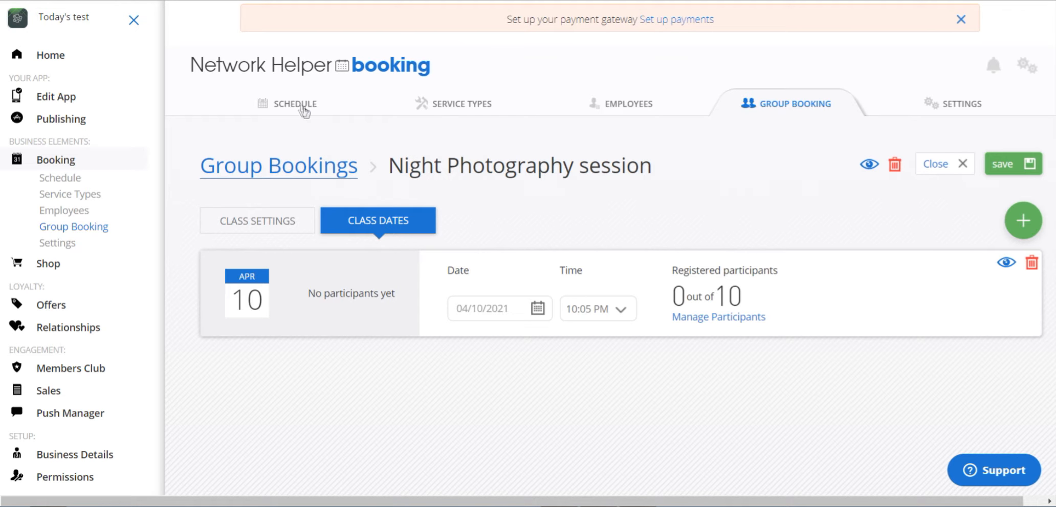
Open the booking schedule and look through the weekly calendar's time slots
{"action": "left_click", "coordinate": [70, 184]}
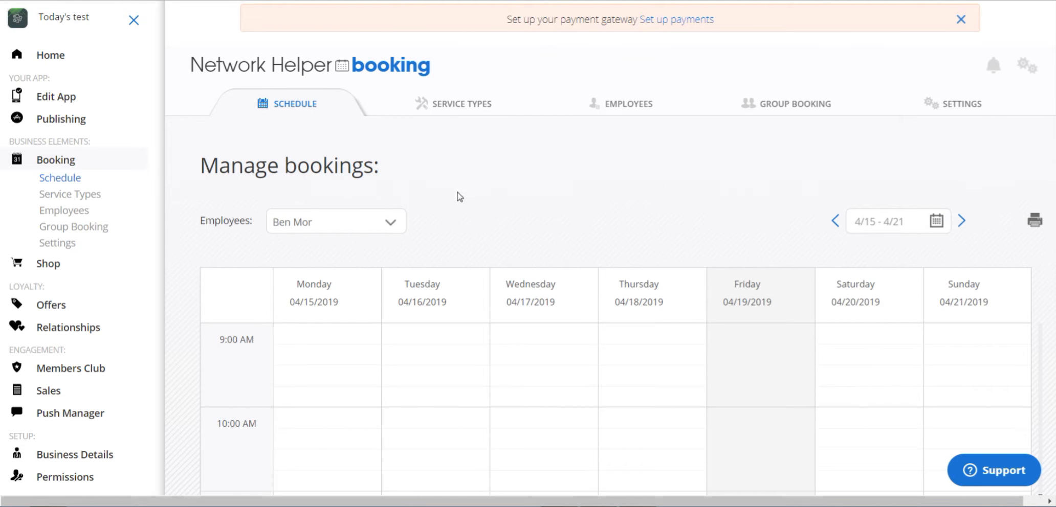
{"action": "scroll", "coordinate": [459, 197], "scroll_direction": "down", "scroll_amount": 5}
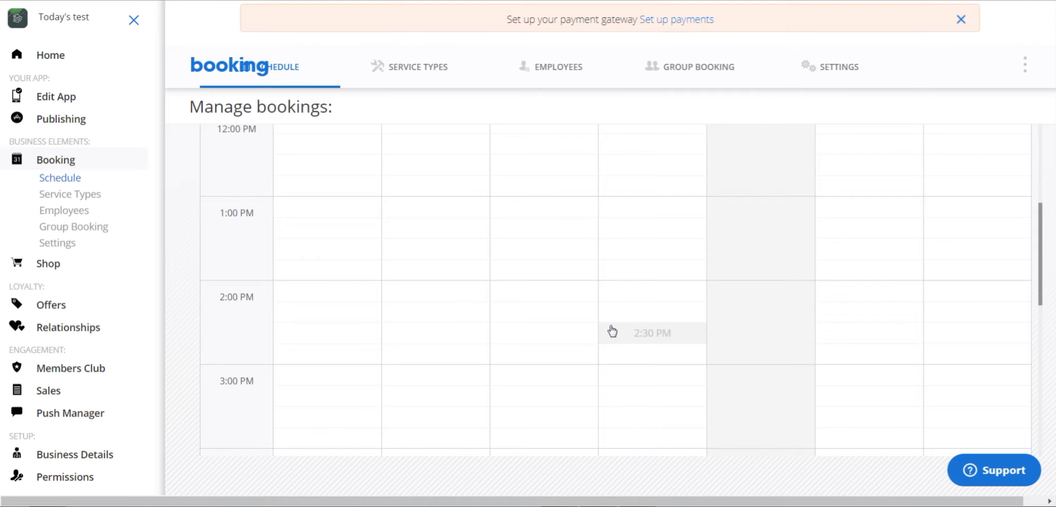
{"action": "scroll", "coordinate": [613, 332], "scroll_direction": "down", "scroll_amount": 3}
{"action": "scroll", "coordinate": [612, 332], "scroll_direction": "up", "scroll_amount": 5}
{"action": "scroll", "coordinate": [612, 332], "scroll_direction": "up", "scroll_amount": 10}
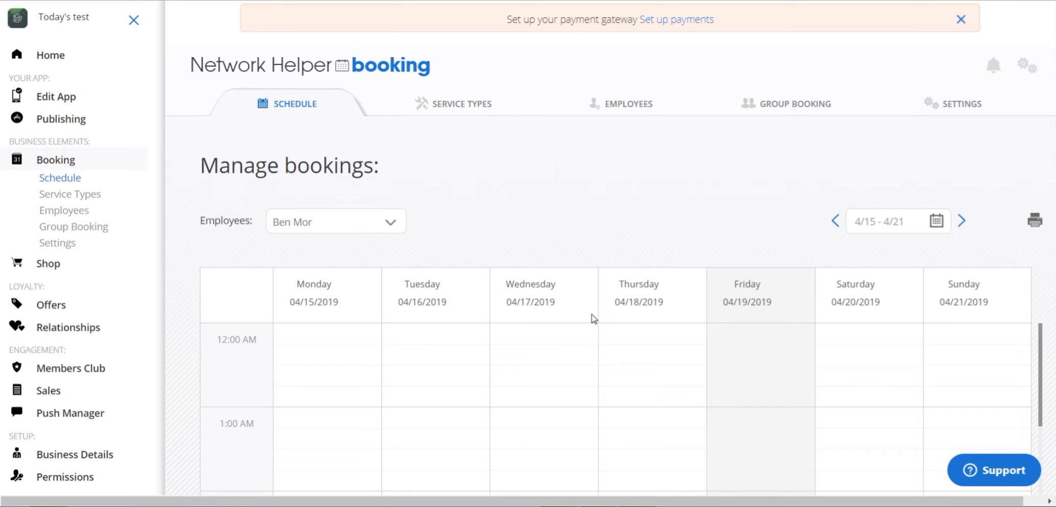
Review the booking section's service types, employees and group bookings pages
{"action": "left_click", "coordinate": [442, 110]}
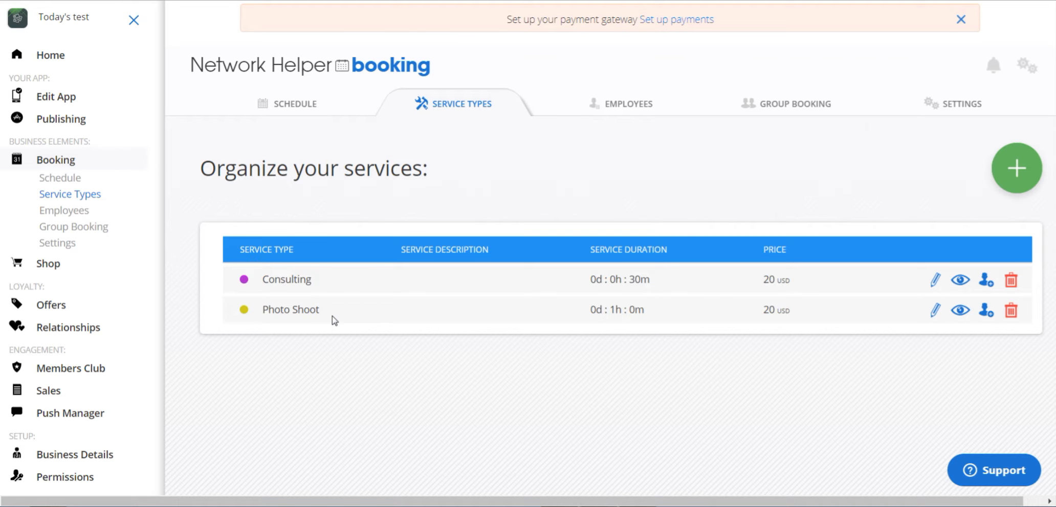
{"action": "left_click", "coordinate": [629, 104]}
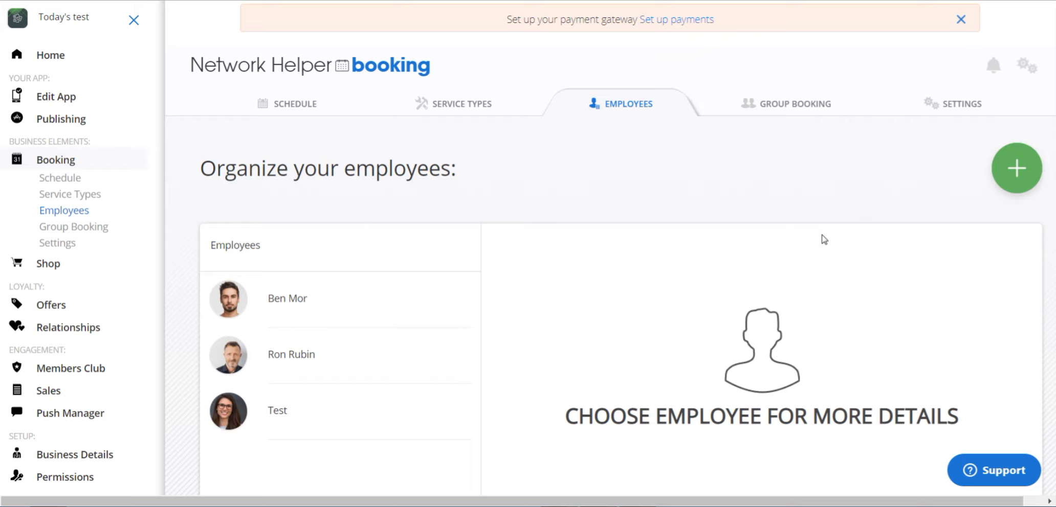
{"action": "left_click", "coordinate": [781, 108]}
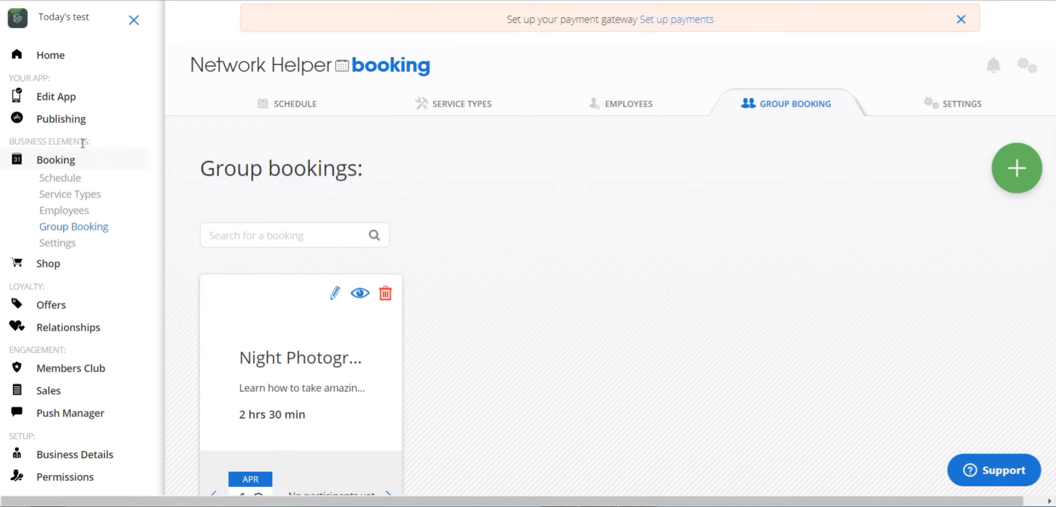
Look over the app editor's main screen layout categories, and view the publishing store listing form
{"action": "left_click", "coordinate": [62, 104]}
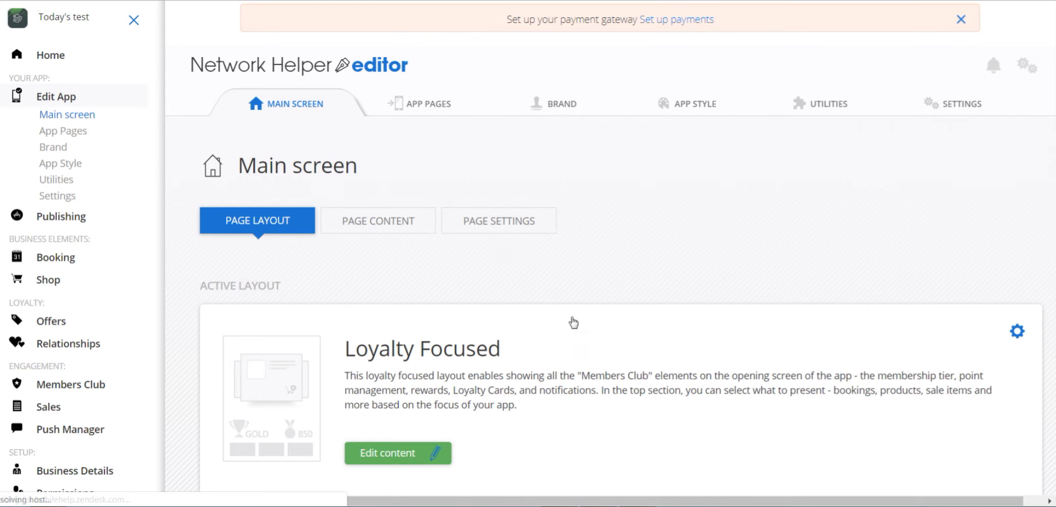
{"action": "scroll", "coordinate": [573, 321], "scroll_direction": "down", "scroll_amount": 5}
{"action": "scroll", "coordinate": [573, 322], "scroll_direction": "up", "scroll_amount": 3}
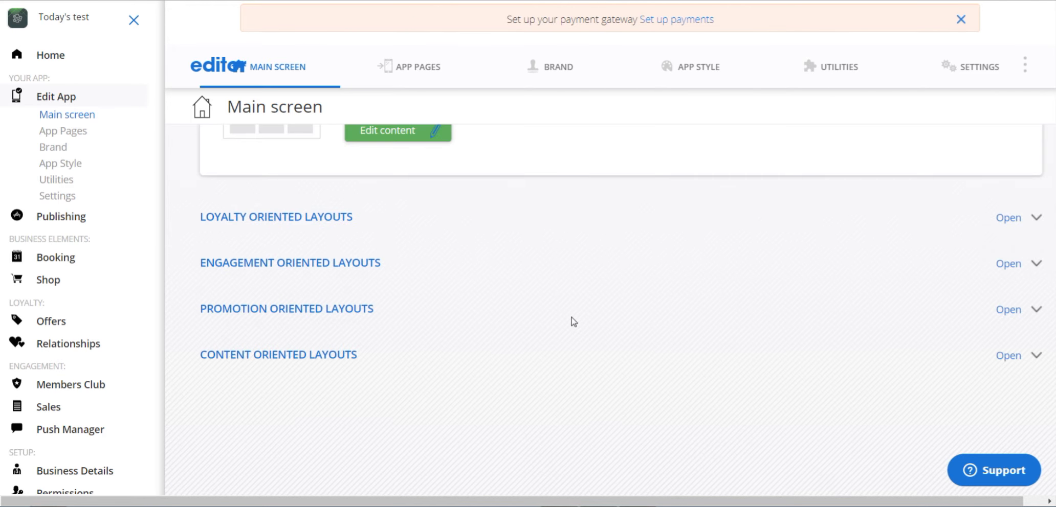
{"action": "scroll", "coordinate": [573, 321], "scroll_direction": "down", "scroll_amount": 3}
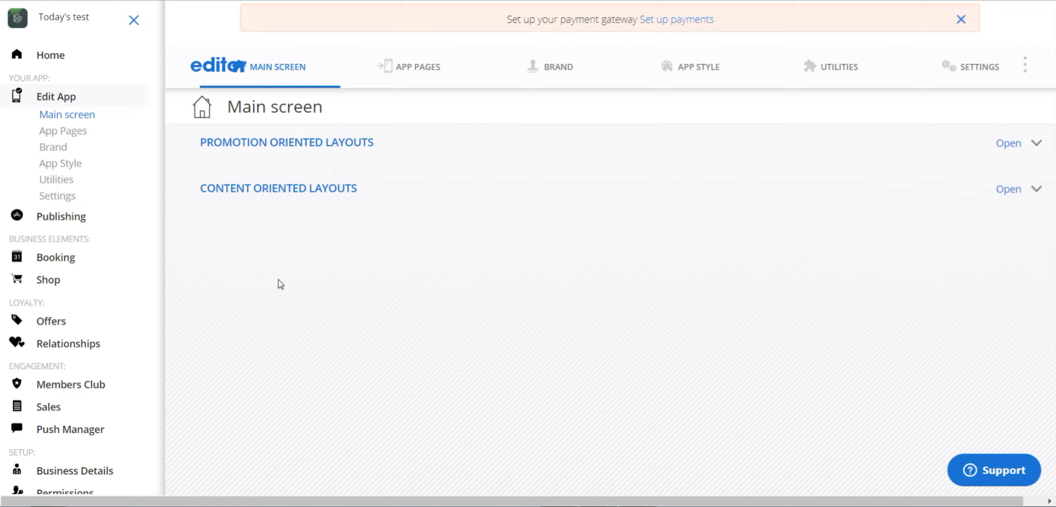
{"action": "left_click", "coordinate": [72, 216]}
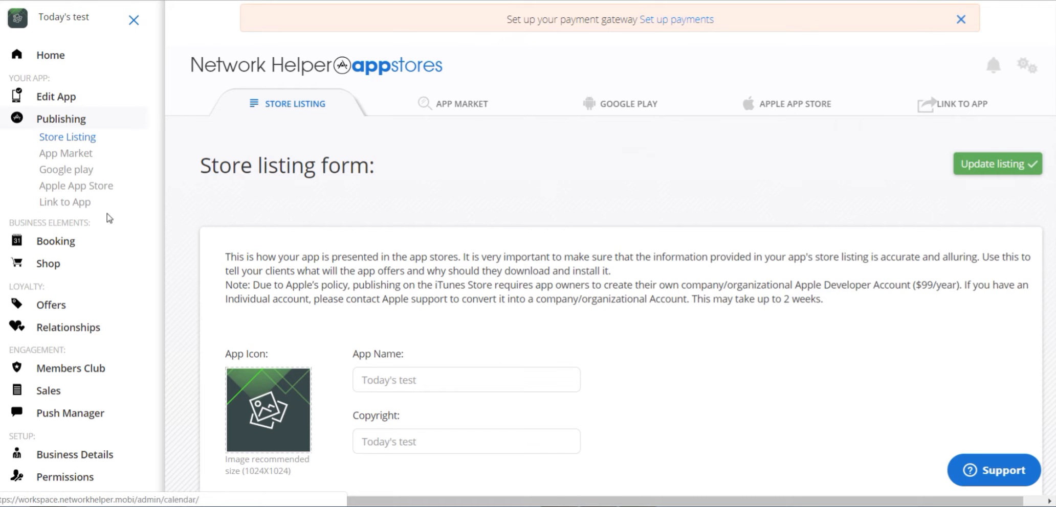
Go through the booking schedule to the shop's products and open the Baby photography session to view its general details
{"action": "left_click", "coordinate": [56, 250]}
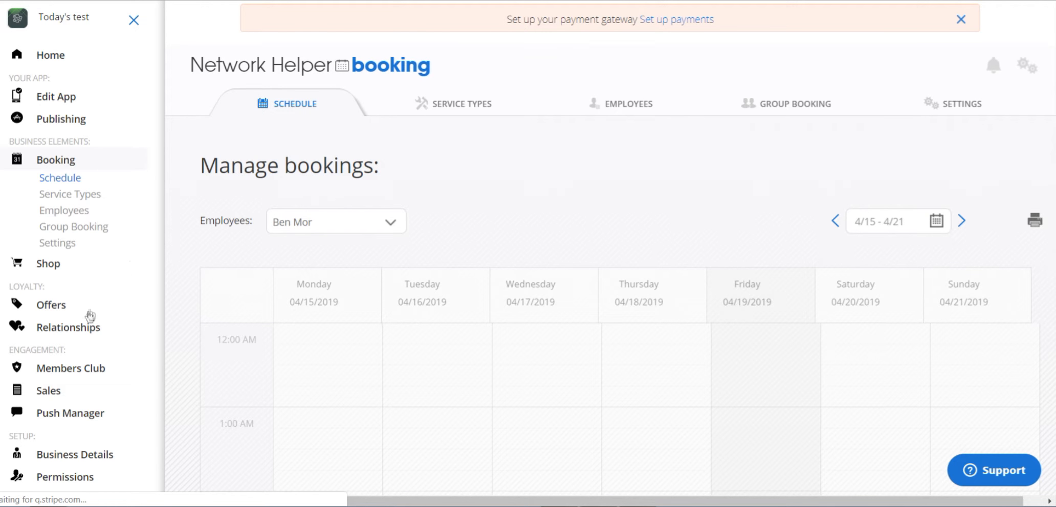
{"action": "left_click", "coordinate": [56, 268]}
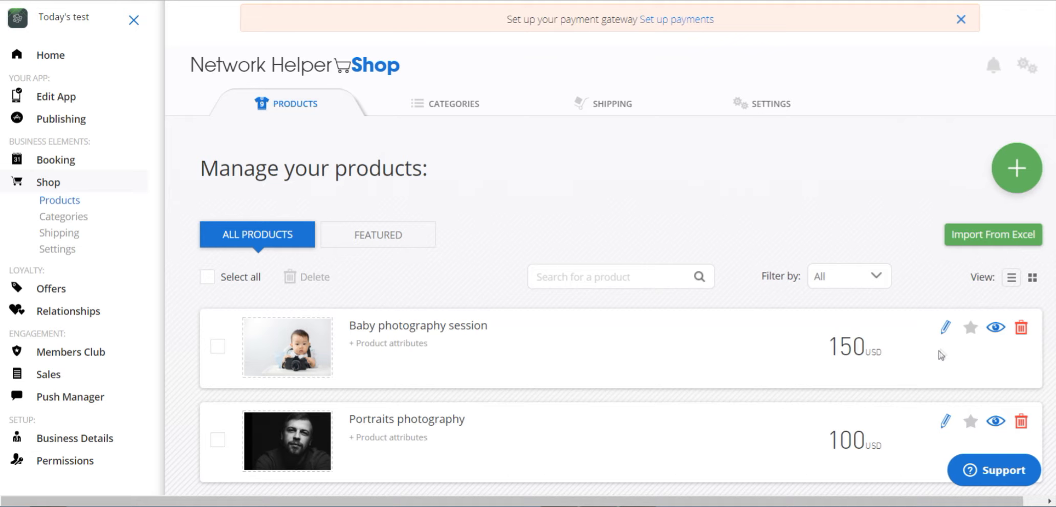
{"action": "left_click", "coordinate": [942, 330]}
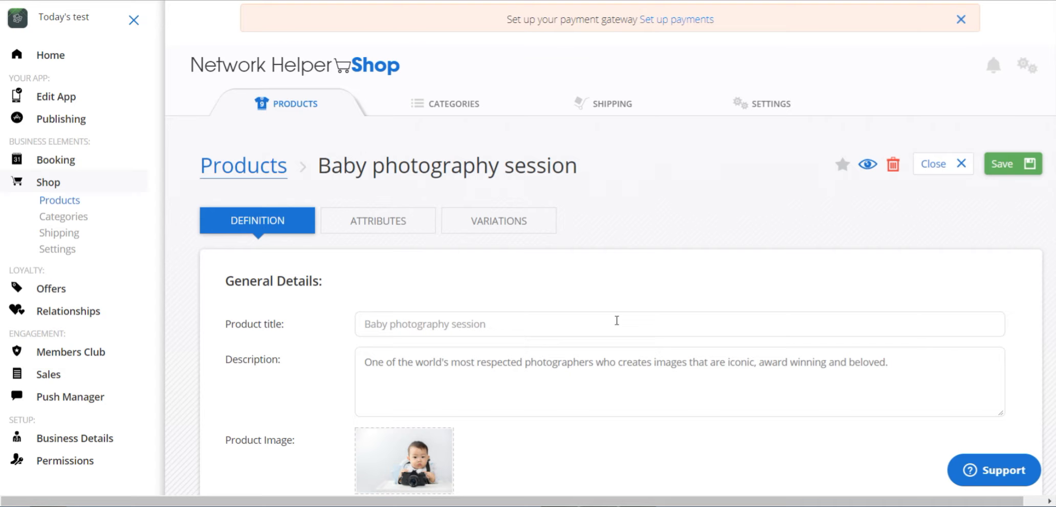
{"action": "scroll", "coordinate": [591, 328], "scroll_direction": "down", "scroll_amount": 5}
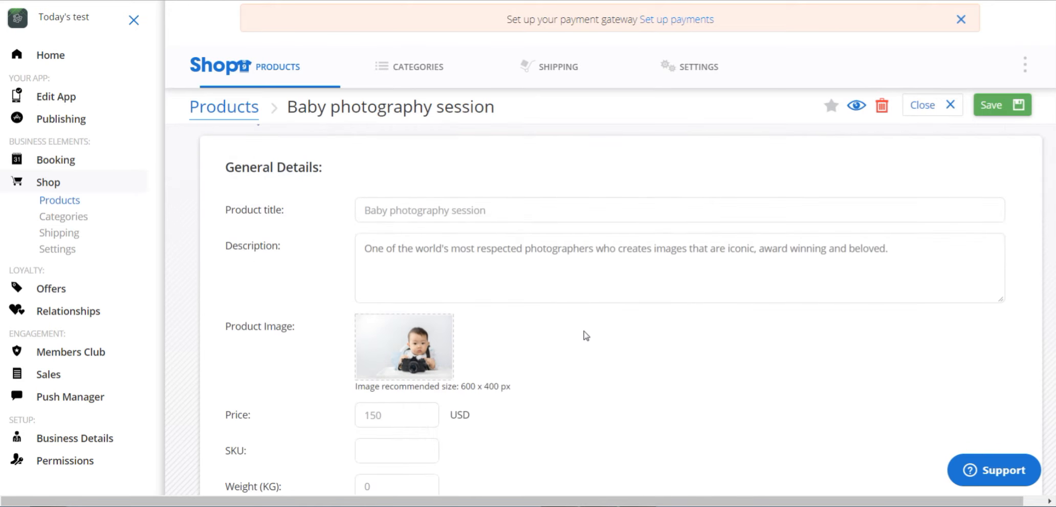
{"action": "left_click", "coordinate": [358, 208]}
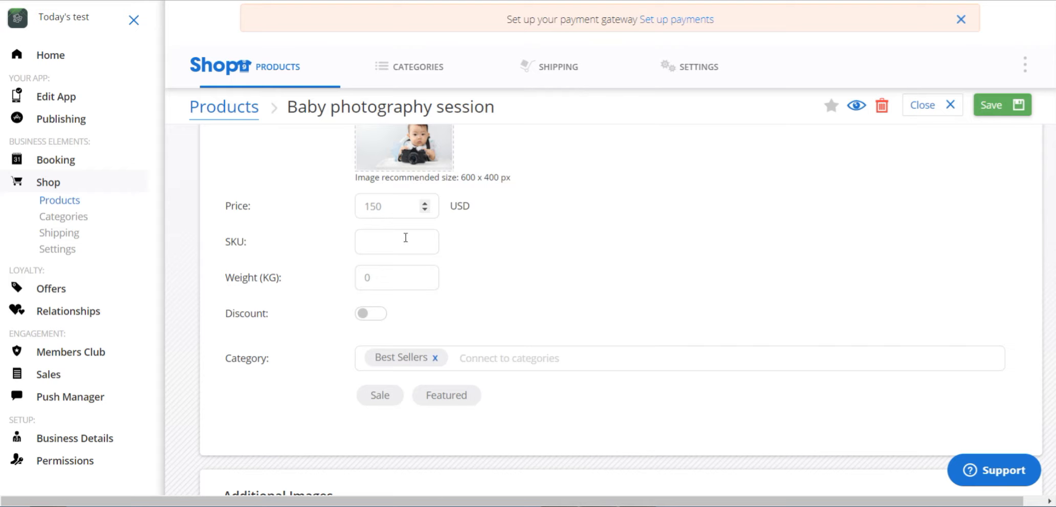
Enable the product's discount to examine its currency and percent settings, and disable it again
{"action": "left_click", "coordinate": [371, 315]}
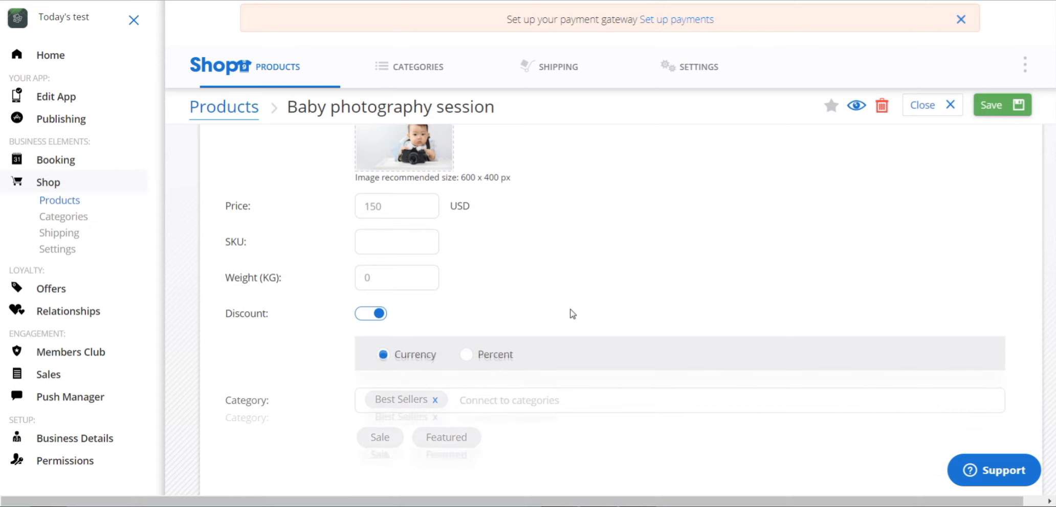
{"action": "scroll", "coordinate": [605, 330], "scroll_direction": "down", "scroll_amount": 3}
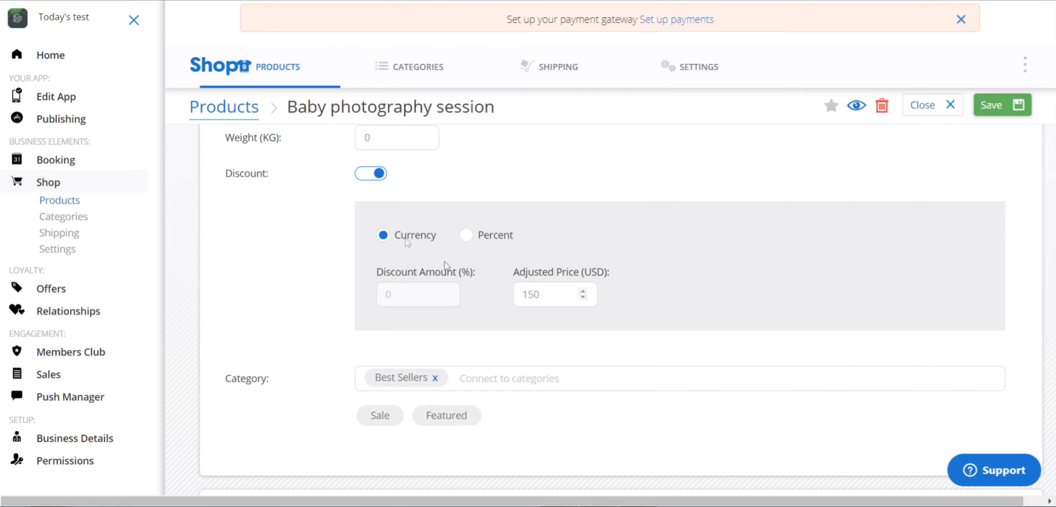
{"action": "left_click", "coordinate": [366, 177]}
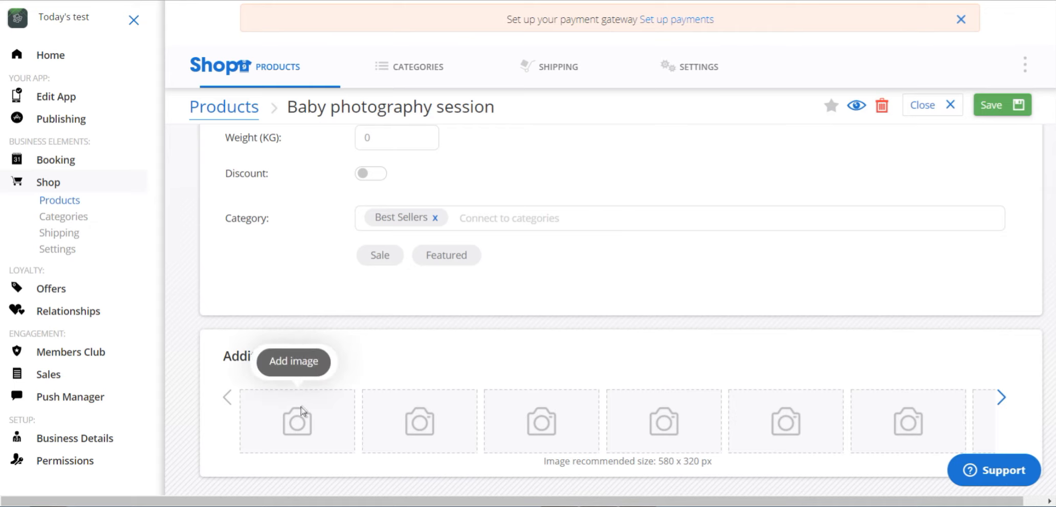
Review the product's general details and browse its additional image slots
{"action": "scroll", "coordinate": [721, 296], "scroll_direction": "up", "scroll_amount": 9}
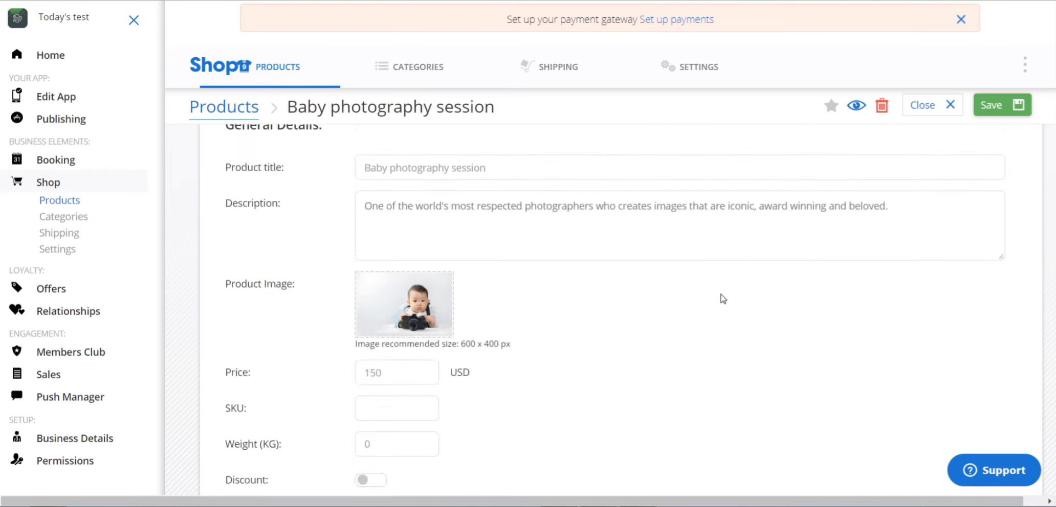
{"action": "scroll", "coordinate": [721, 298], "scroll_direction": "down", "scroll_amount": 5}
{"action": "scroll", "coordinate": [719, 299], "scroll_direction": "down", "scroll_amount": 6}
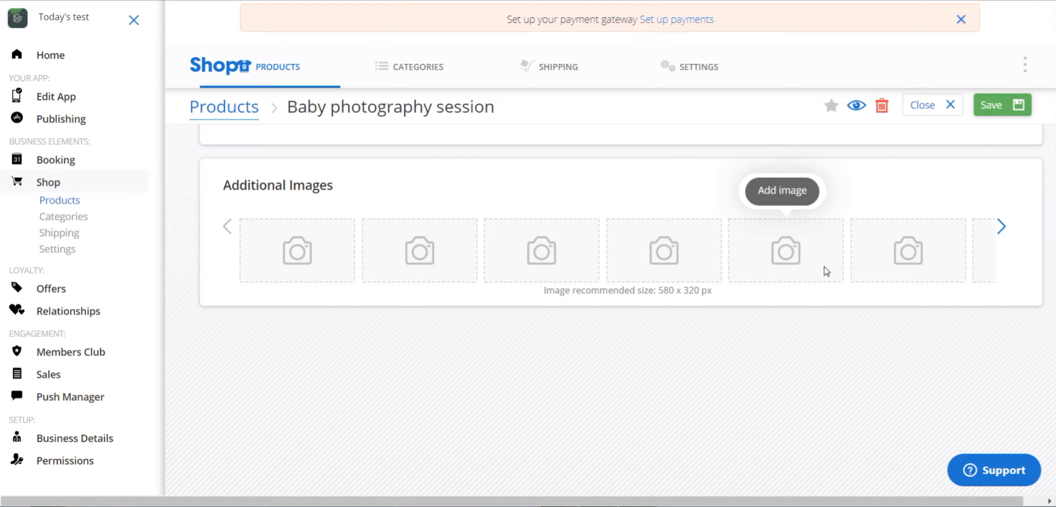
{"action": "left_click", "coordinate": [999, 227]}
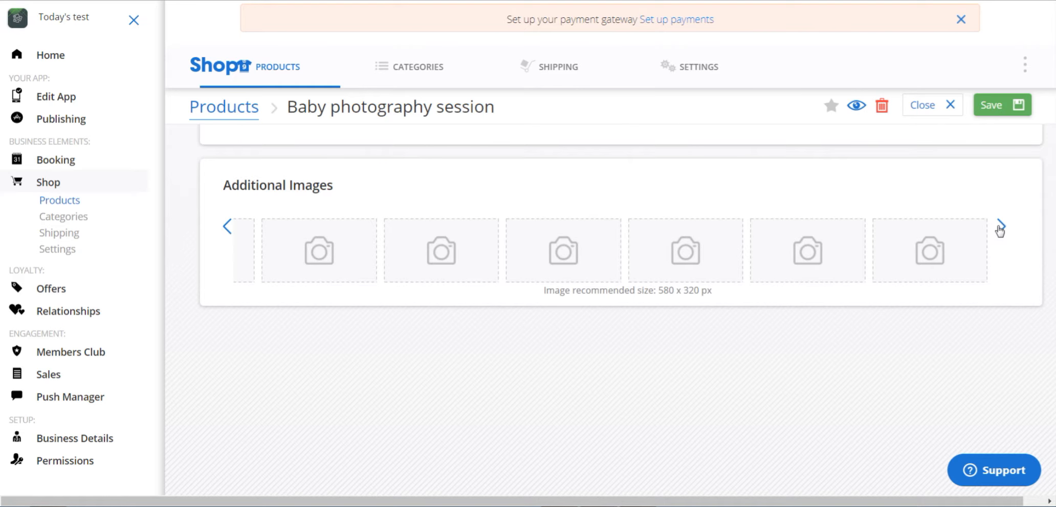
{"action": "scroll", "coordinate": [786, 225], "scroll_direction": "up", "scroll_amount": 5}
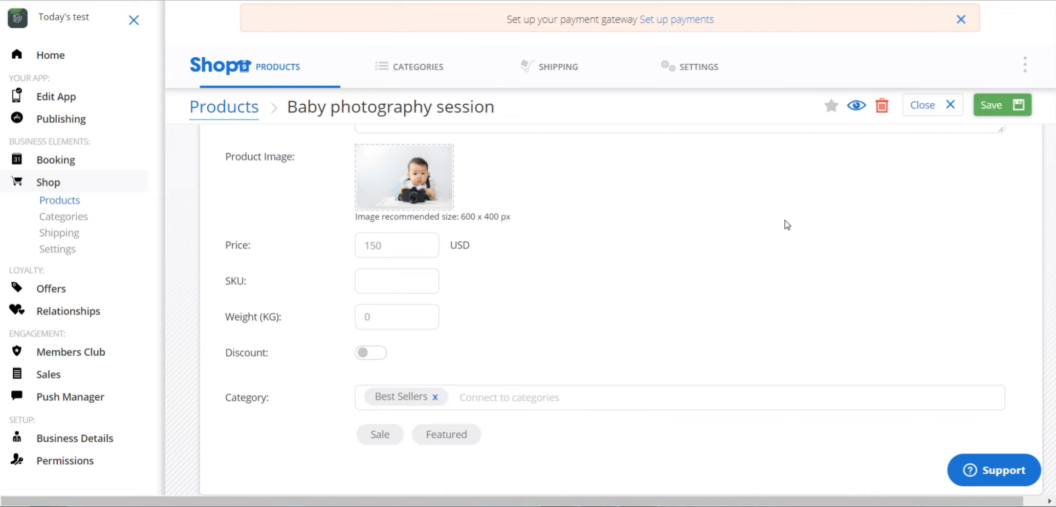
{"action": "scroll", "coordinate": [786, 225], "scroll_direction": "down", "scroll_amount": 5}
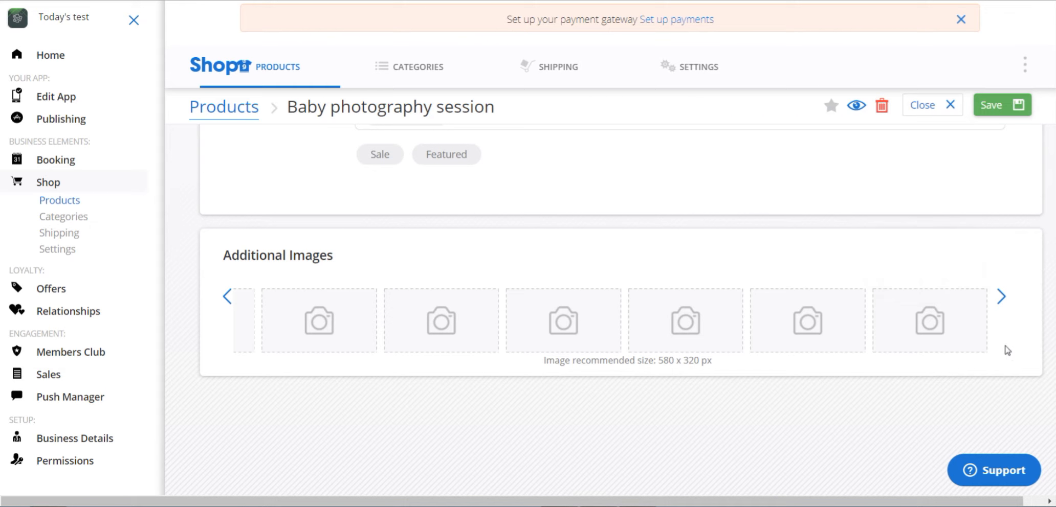
{"action": "scroll", "coordinate": [761, 220], "scroll_direction": "up", "scroll_amount": 5}
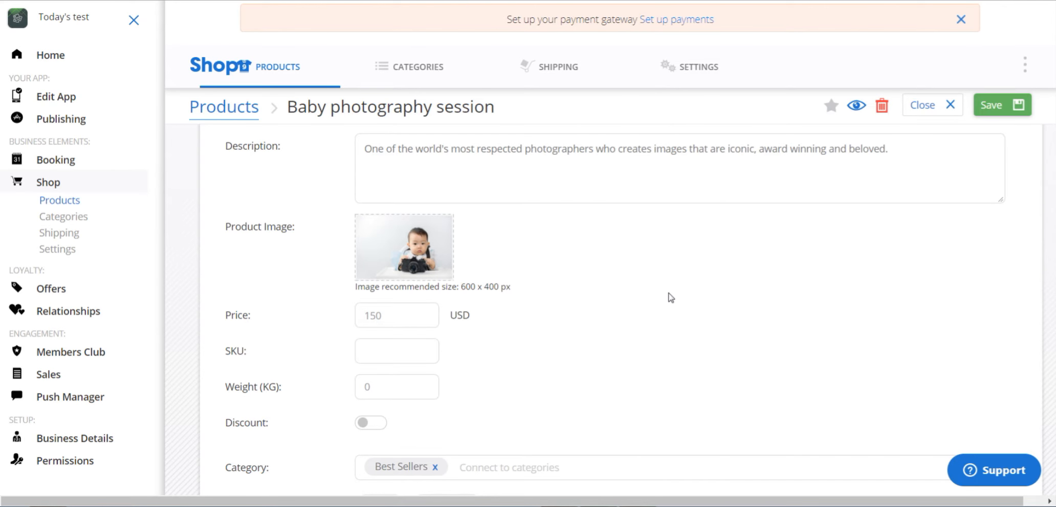
Open the product's attributes and check the type options of the Color attribute, closing the list without choosing one
{"action": "scroll", "coordinate": [668, 295], "scroll_direction": "up", "scroll_amount": 5}
{"action": "left_click", "coordinate": [380, 221]}
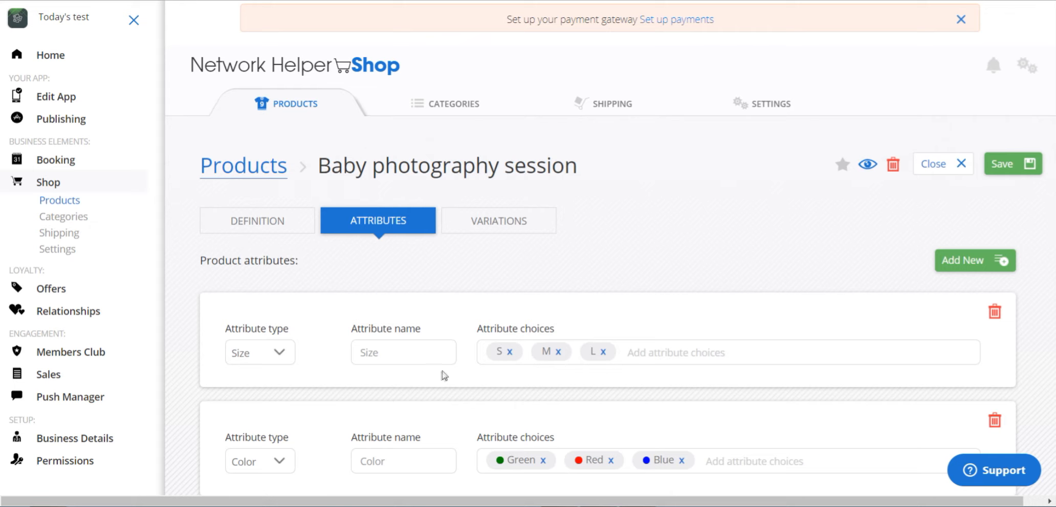
{"action": "scroll", "coordinate": [439, 378], "scroll_direction": "down", "scroll_amount": 3}
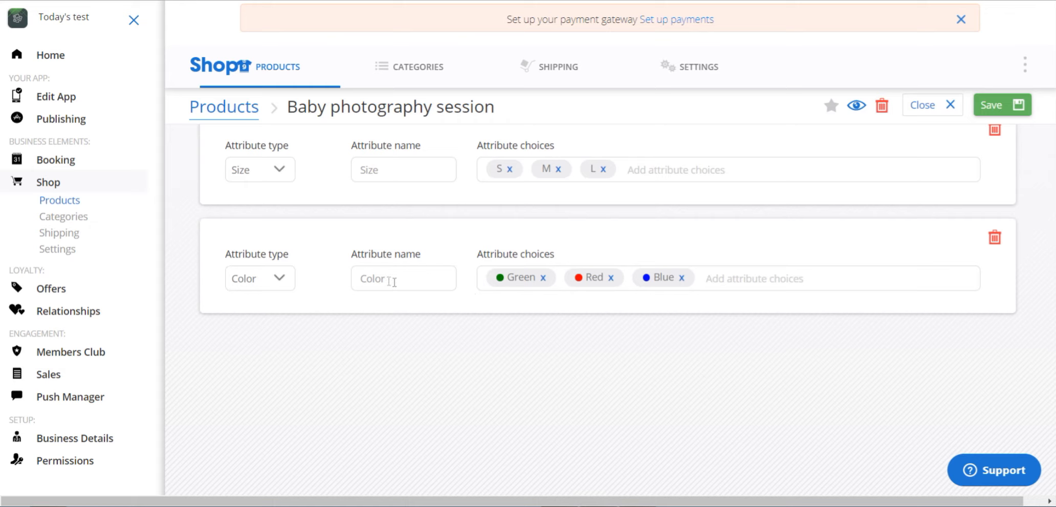
{"action": "left_click", "coordinate": [280, 276]}
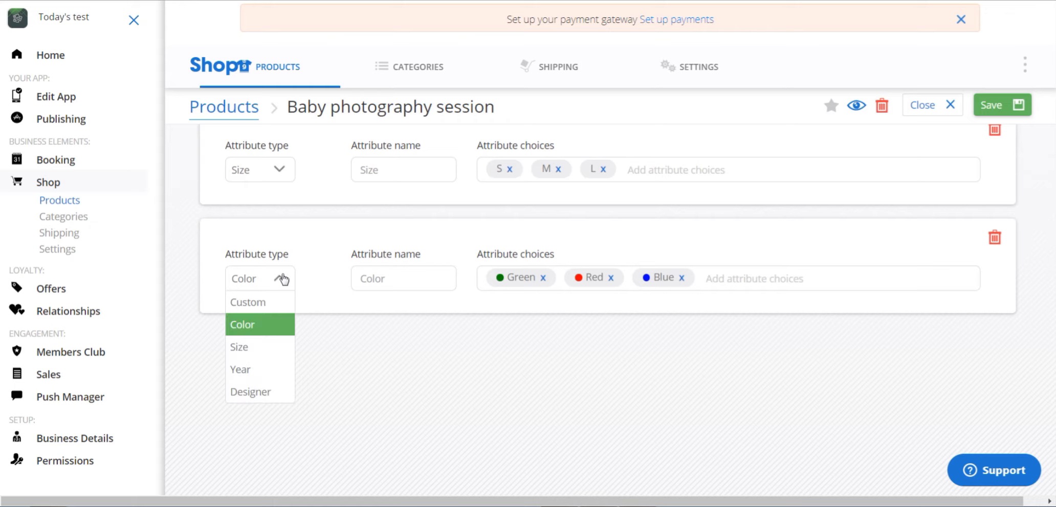
{"action": "left_click", "coordinate": [312, 246]}
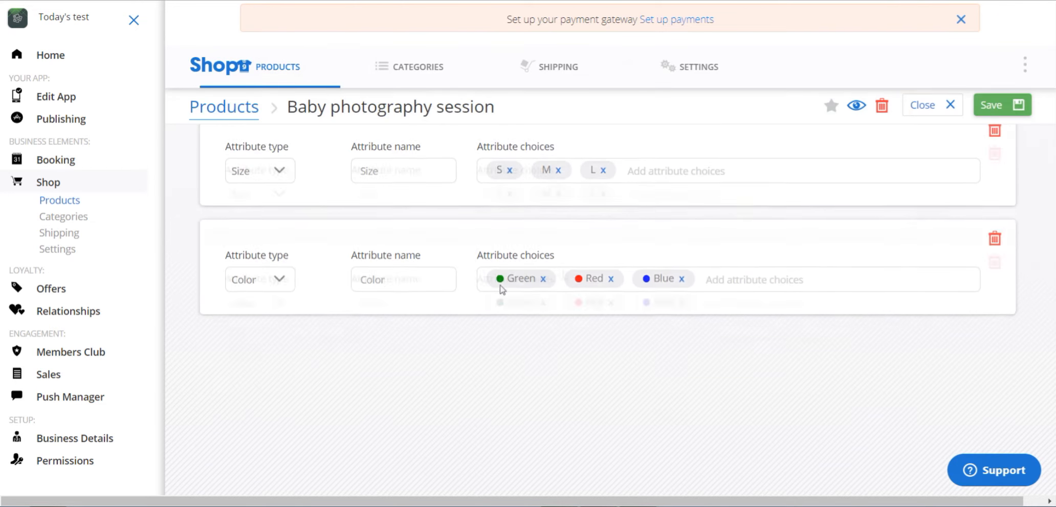
Change the second product attribute's type from Color to Size, adding no further attribute choices
{"action": "left_click", "coordinate": [279, 279]}
{"action": "left_click", "coordinate": [248, 348]}
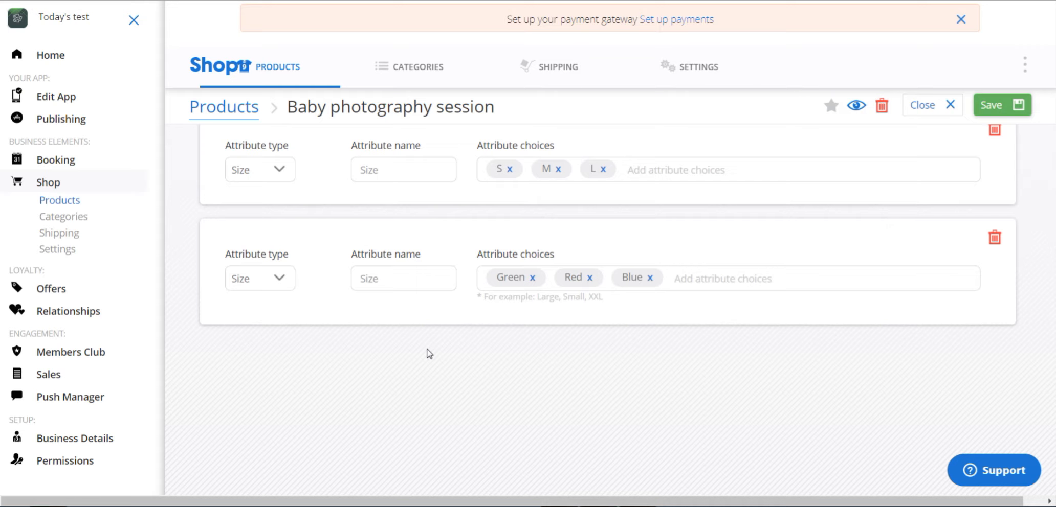
{"action": "left_click", "coordinate": [698, 278]}
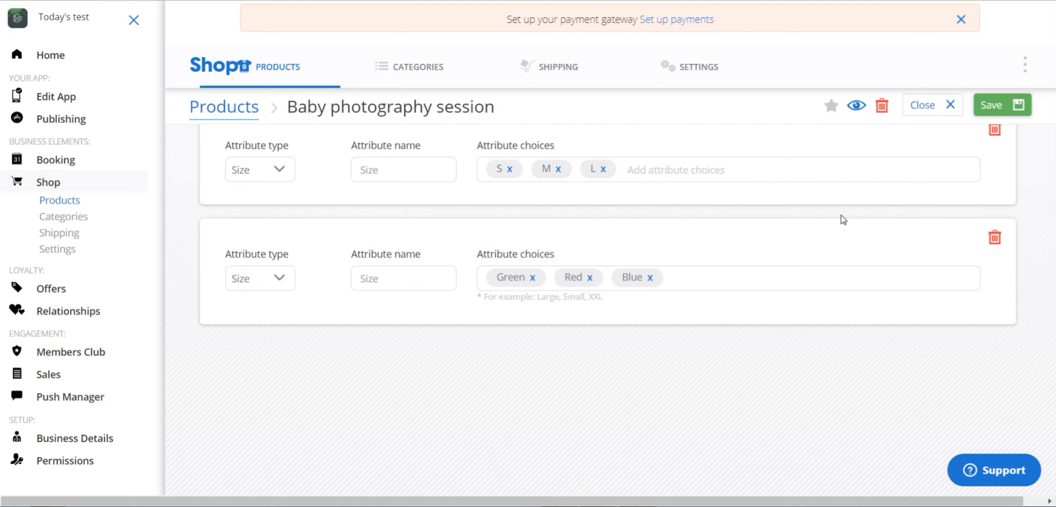
{"action": "scroll", "coordinate": [844, 221], "scroll_direction": "up", "scroll_amount": 4}
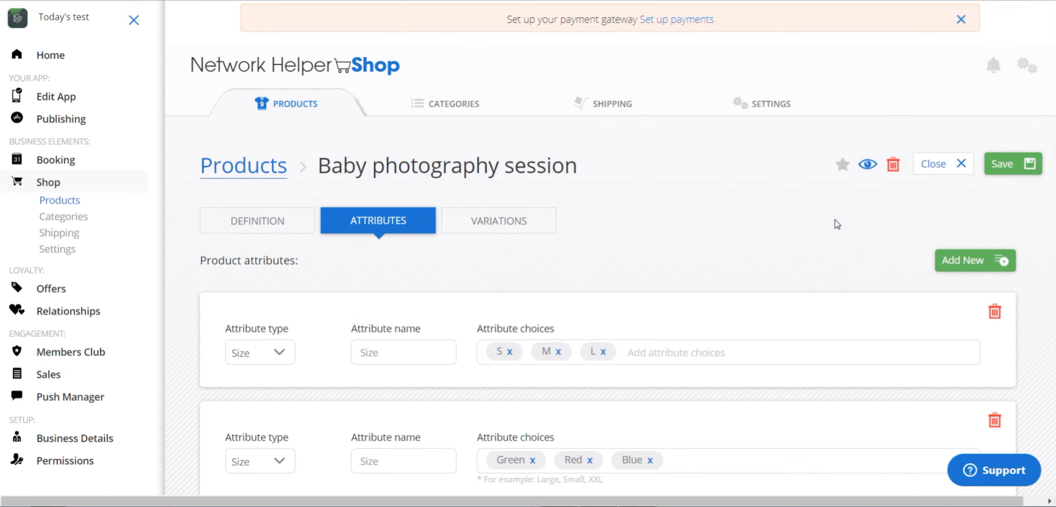
Enable individual management of the product's variations and look over the variants' surcharge, SKU and visibility settings
{"action": "left_click", "coordinate": [489, 218]}
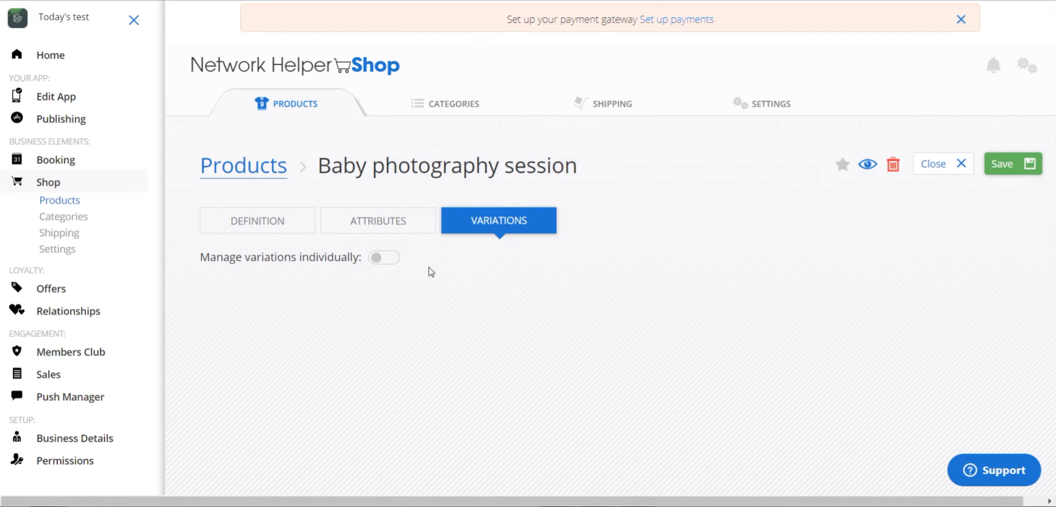
{"action": "left_click", "coordinate": [379, 260]}
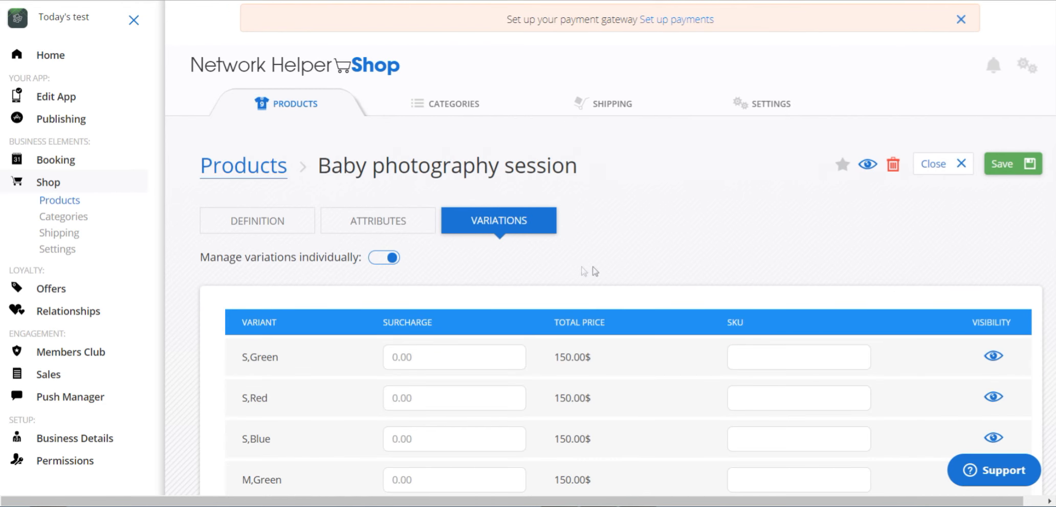
{"action": "scroll", "coordinate": [617, 275], "scroll_direction": "down", "scroll_amount": 2}
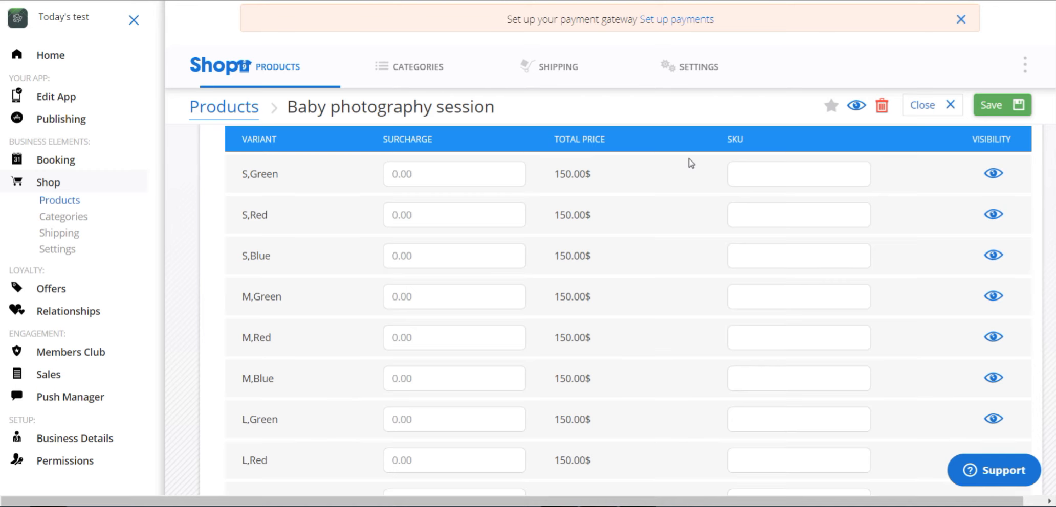
{"action": "scroll", "coordinate": [690, 162], "scroll_direction": "down", "scroll_amount": 2}
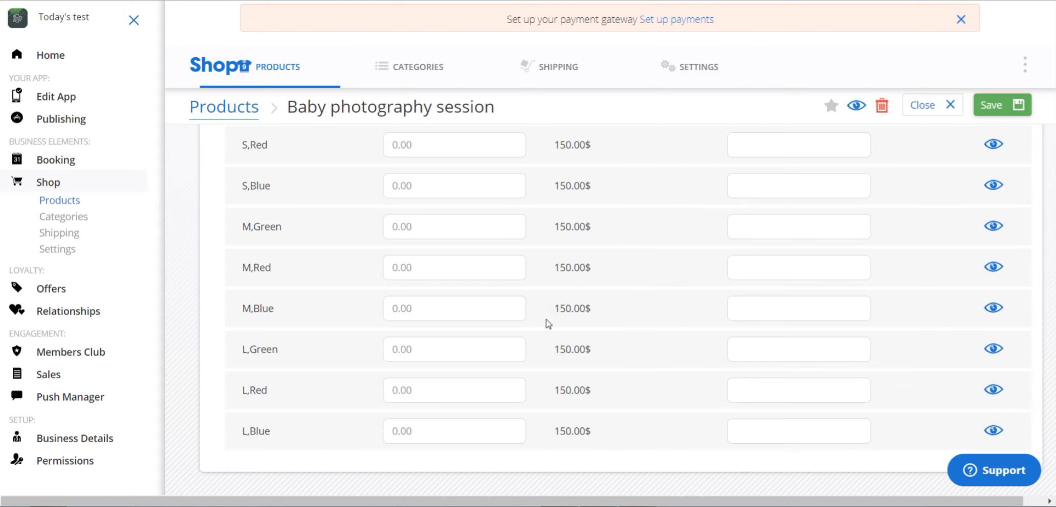
Leave the Baby photography session product and open the Sale category from the shop's categories to view its options
{"action": "scroll", "coordinate": [728, 391], "scroll_direction": "up", "scroll_amount": 4}
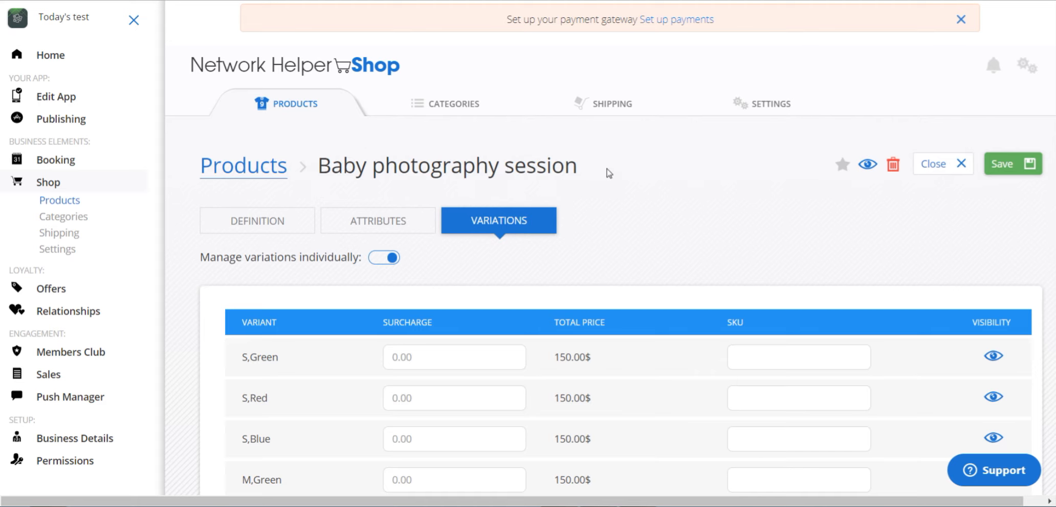
{"action": "left_click", "coordinate": [79, 207]}
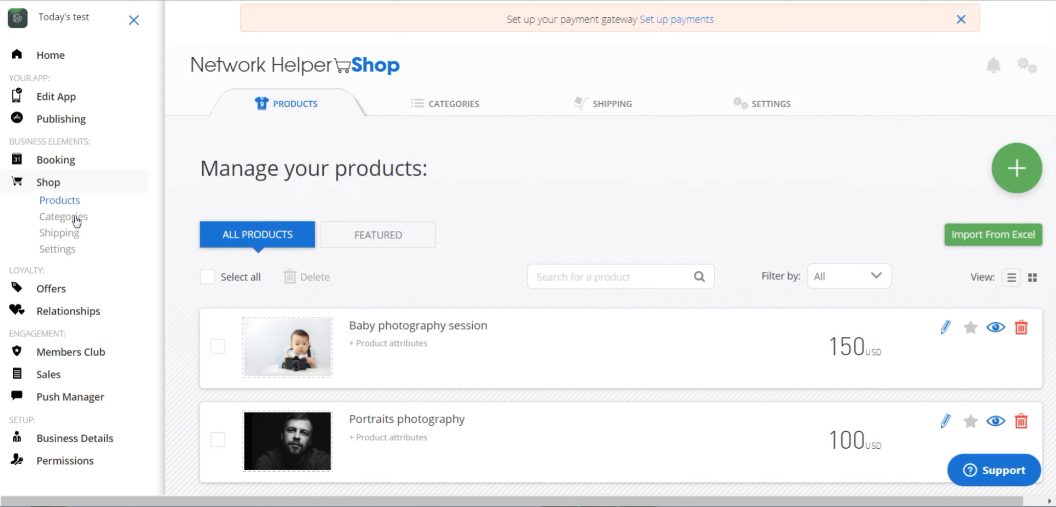
{"action": "left_click", "coordinate": [430, 104]}
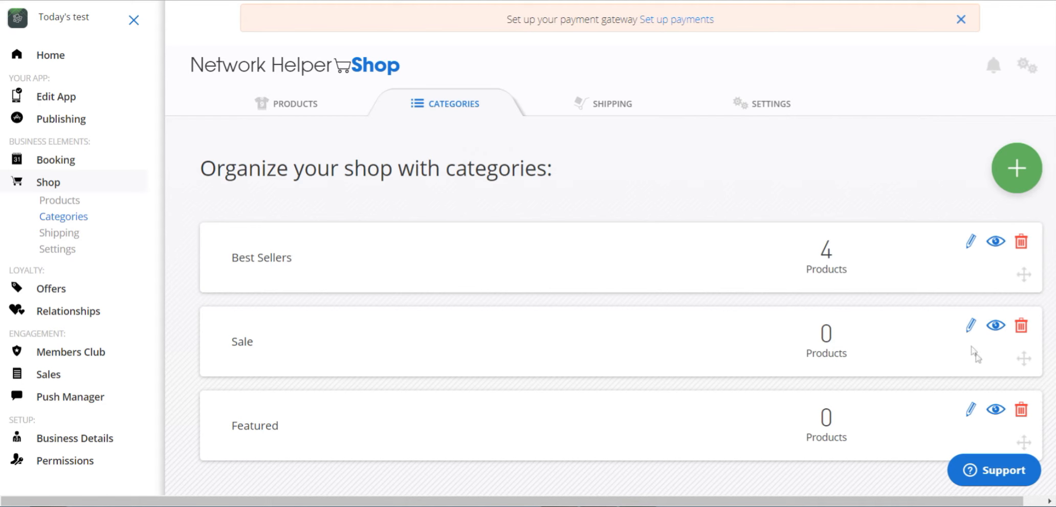
{"action": "left_click", "coordinate": [967, 330]}
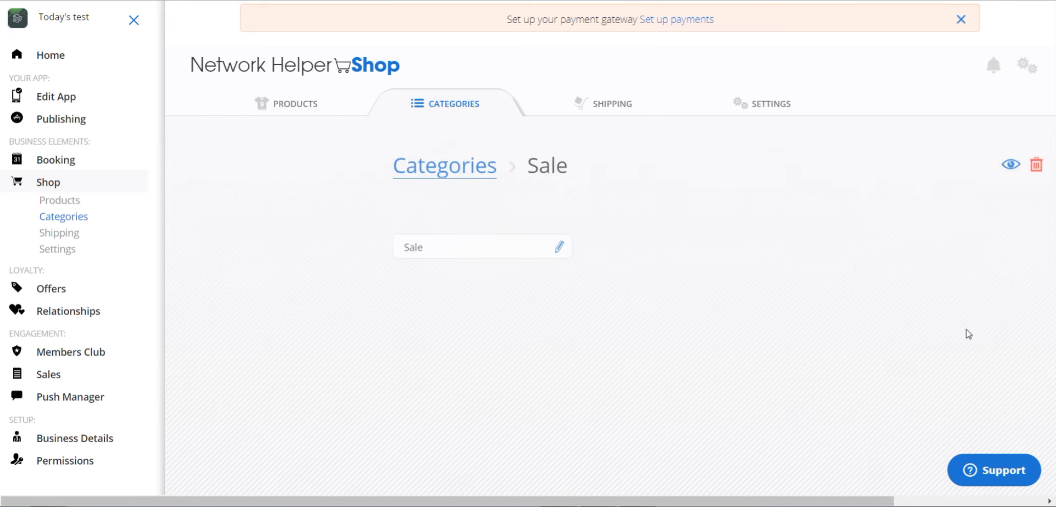
{"action": "scroll", "coordinate": [611, 272], "scroll_direction": "down", "scroll_amount": 1}
{"action": "scroll", "coordinate": [611, 272], "scroll_direction": "up", "scroll_amount": 1}
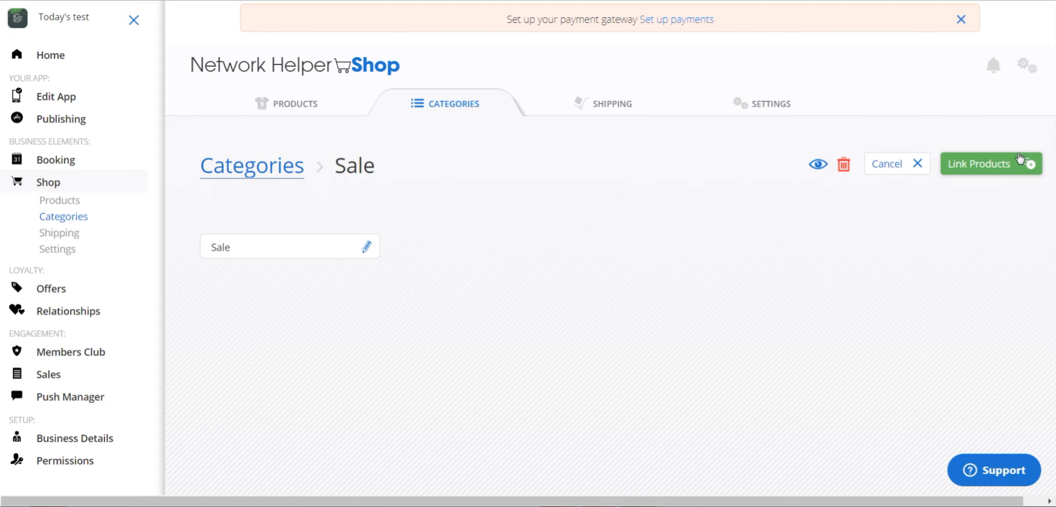
Return to the shop's product list and browse through all the products
{"action": "left_click", "coordinate": [284, 107]}
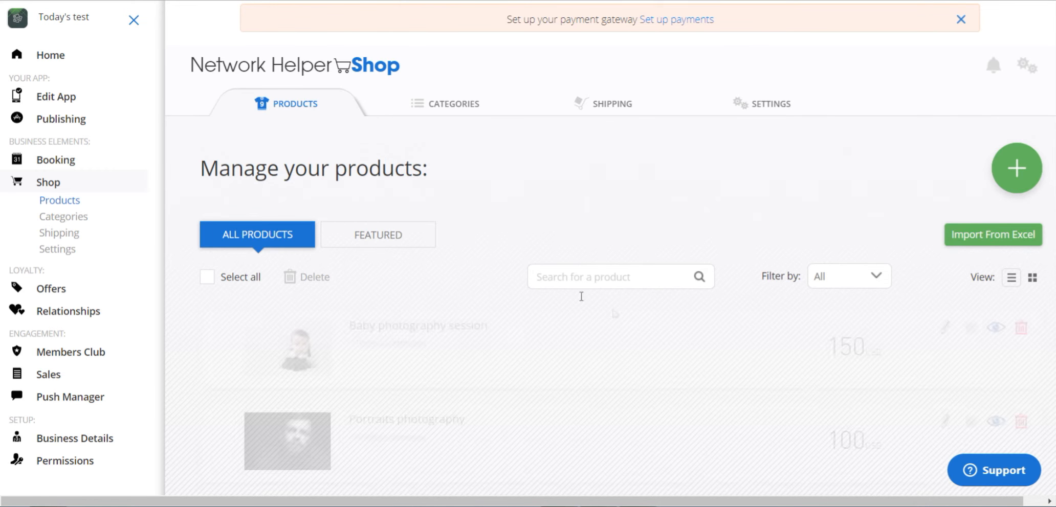
{"action": "scroll", "coordinate": [631, 299], "scroll_direction": "down", "scroll_amount": 6}
{"action": "scroll", "coordinate": [631, 299], "scroll_direction": "up", "scroll_amount": 4}
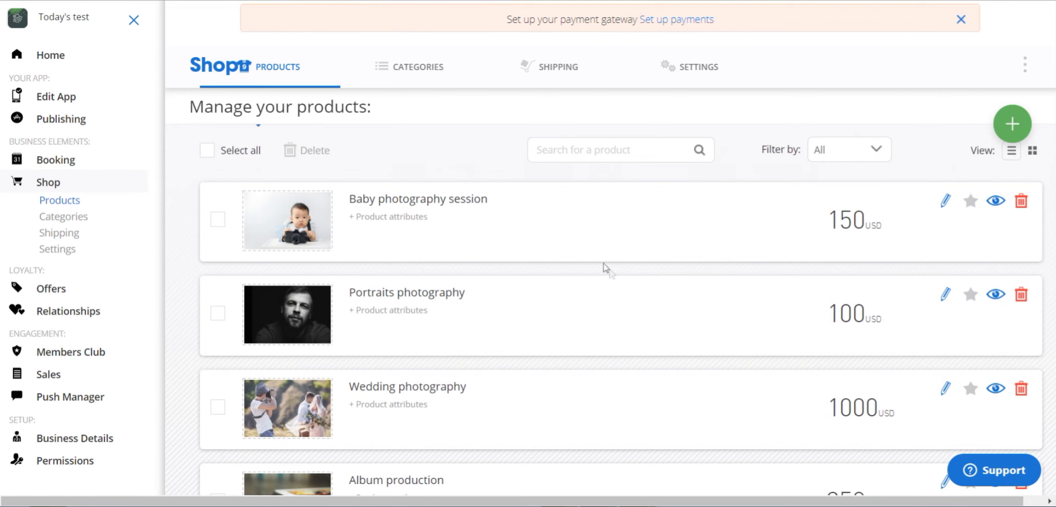
{"action": "scroll", "coordinate": [604, 267], "scroll_direction": "up", "scroll_amount": 3}
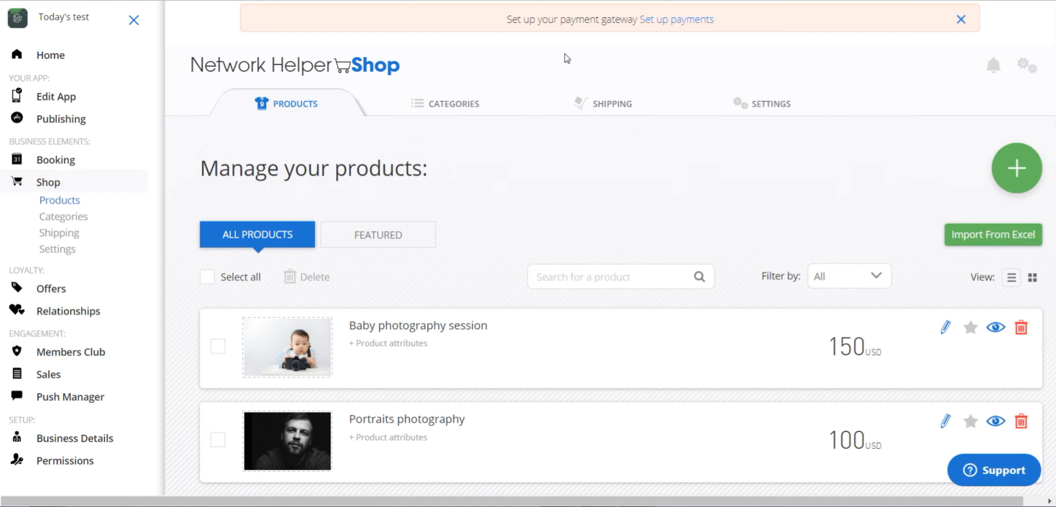
Open the shop's shipping section and review its shipping rules and shipping policy options
{"action": "left_click", "coordinate": [607, 106]}
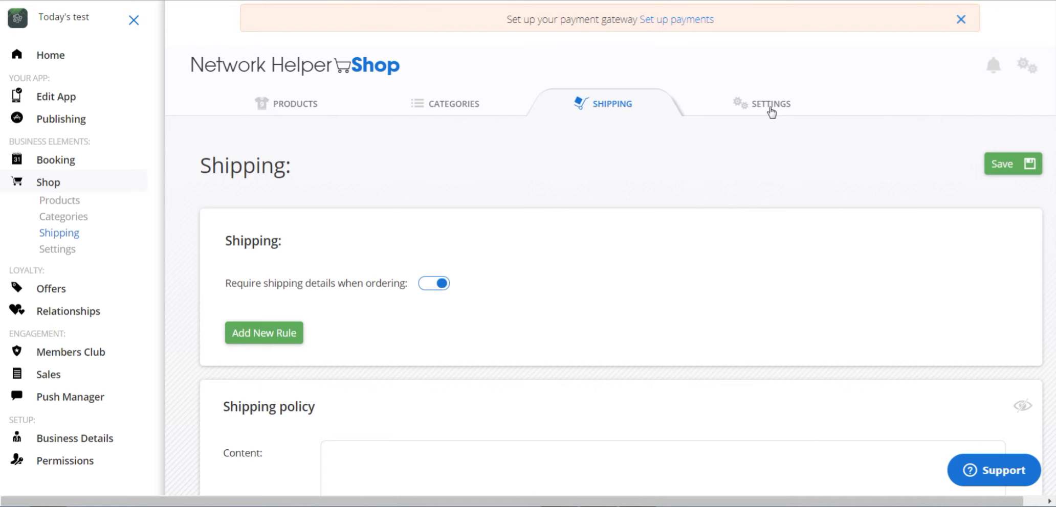
{"action": "scroll", "coordinate": [782, 185], "scroll_direction": "down", "scroll_amount": 5}
{"action": "scroll", "coordinate": [781, 188], "scroll_direction": "up", "scroll_amount": 5}
Open the shop settings and review the global business settings, the refund and custom policies, and the business information
{"action": "left_click", "coordinate": [764, 104]}
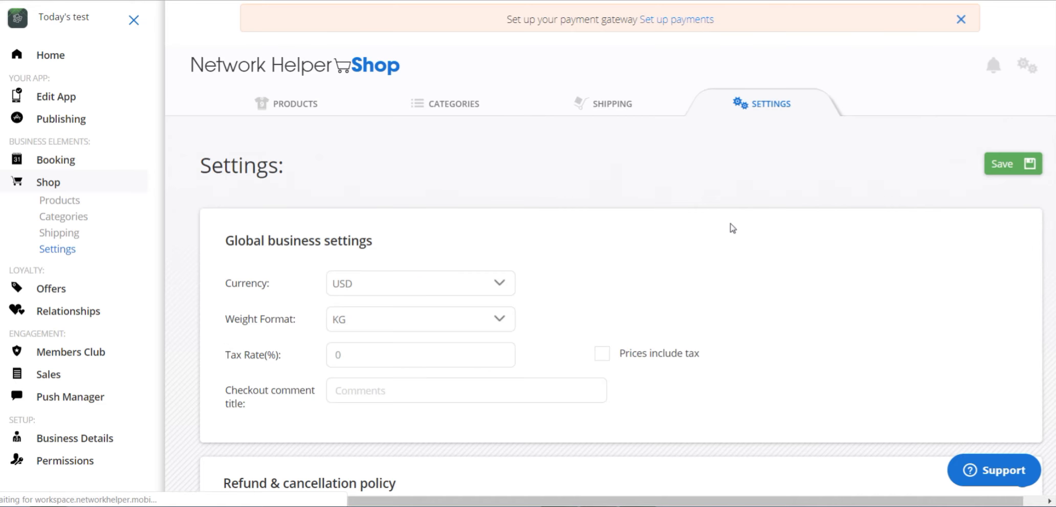
{"action": "scroll", "coordinate": [551, 229], "scroll_direction": "down", "scroll_amount": 4}
{"action": "scroll", "coordinate": [520, 226], "scroll_direction": "down", "scroll_amount": 3}
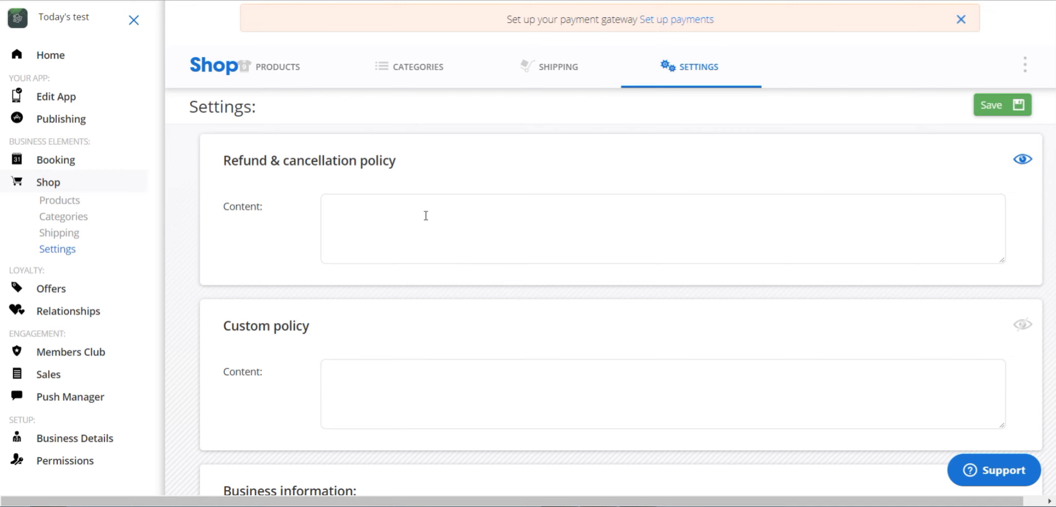
{"action": "scroll", "coordinate": [426, 216], "scroll_direction": "down", "scroll_amount": 6}
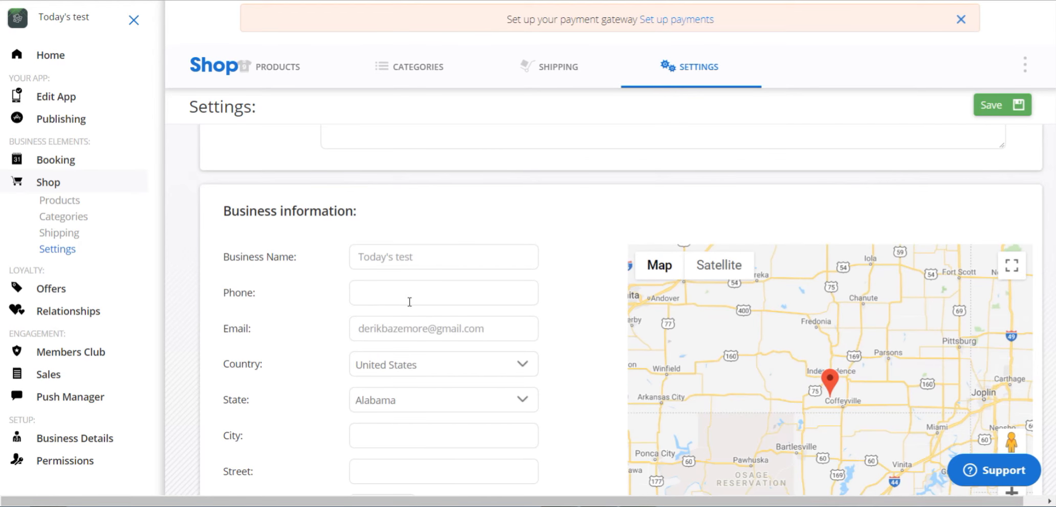
{"action": "scroll", "coordinate": [540, 316], "scroll_direction": "down", "scroll_amount": 3}
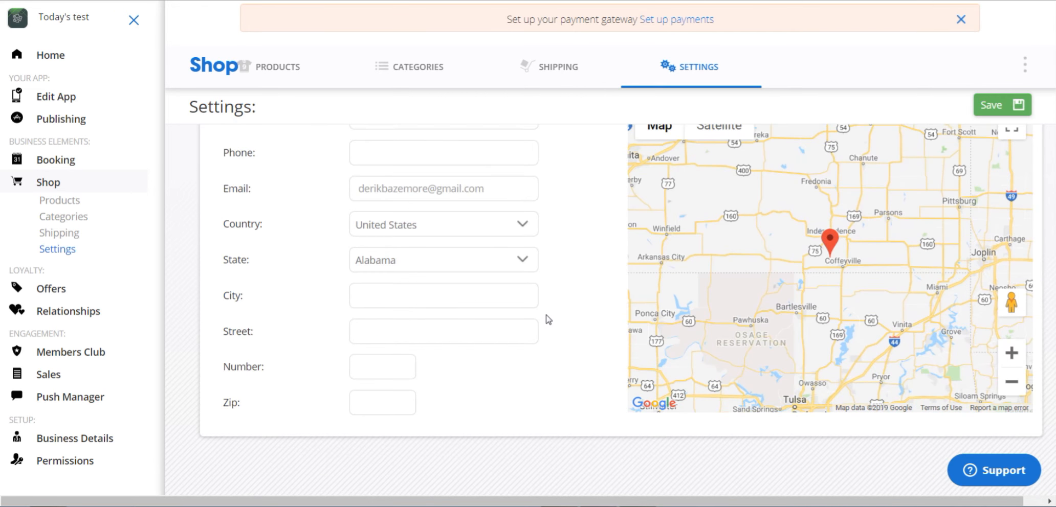
{"action": "scroll", "coordinate": [547, 320], "scroll_direction": "down", "scroll_amount": 3}
{"action": "scroll", "coordinate": [548, 319], "scroll_direction": "up", "scroll_amount": 3}
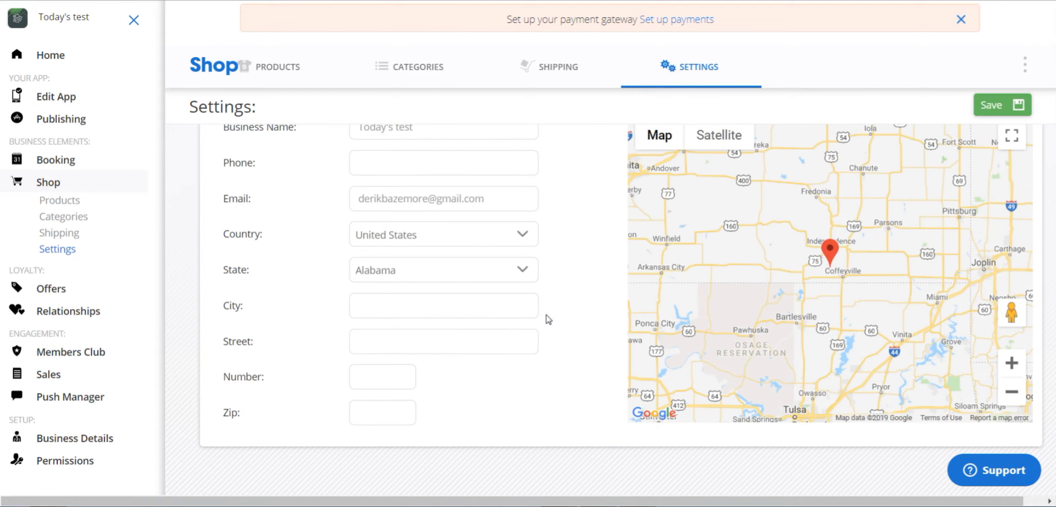
{"action": "scroll", "coordinate": [547, 319], "scroll_direction": "up", "scroll_amount": 9}
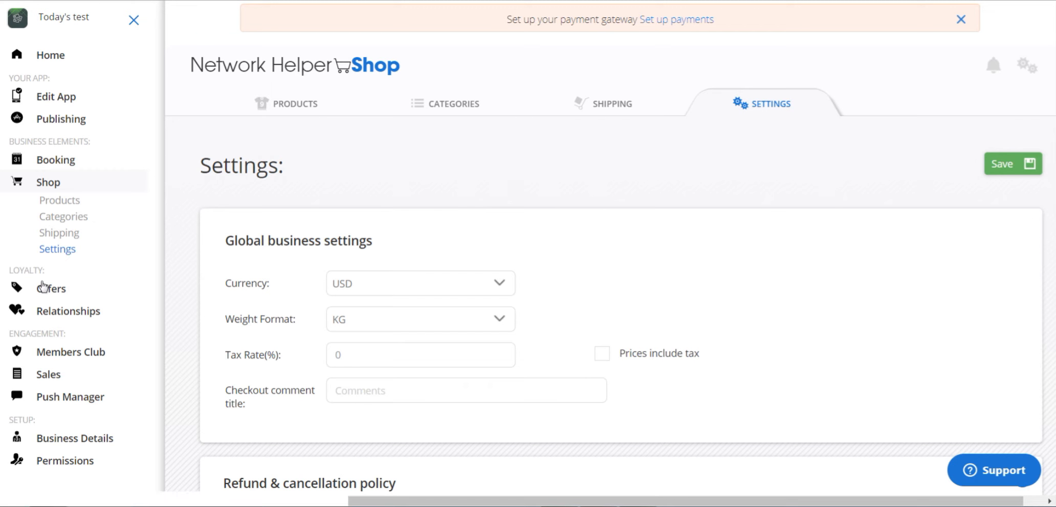
Open the loyalty offers and look through the active coupons
{"action": "left_click", "coordinate": [58, 291]}
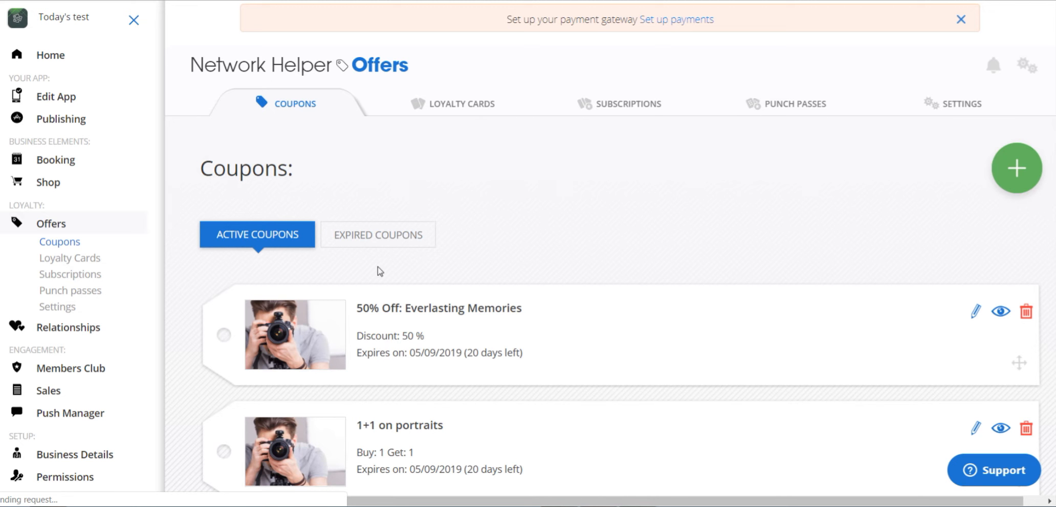
{"action": "scroll", "coordinate": [401, 255], "scroll_direction": "down", "scroll_amount": 3}
{"action": "scroll", "coordinate": [120, 310], "scroll_direction": "down", "scroll_amount": 3}
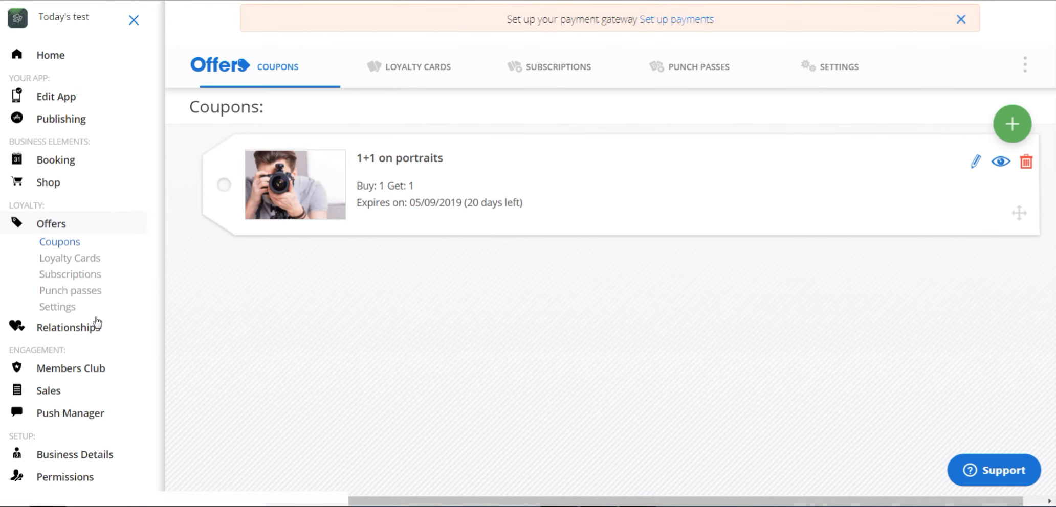
{"action": "scroll", "coordinate": [93, 327], "scroll_direction": "down", "scroll_amount": 3}
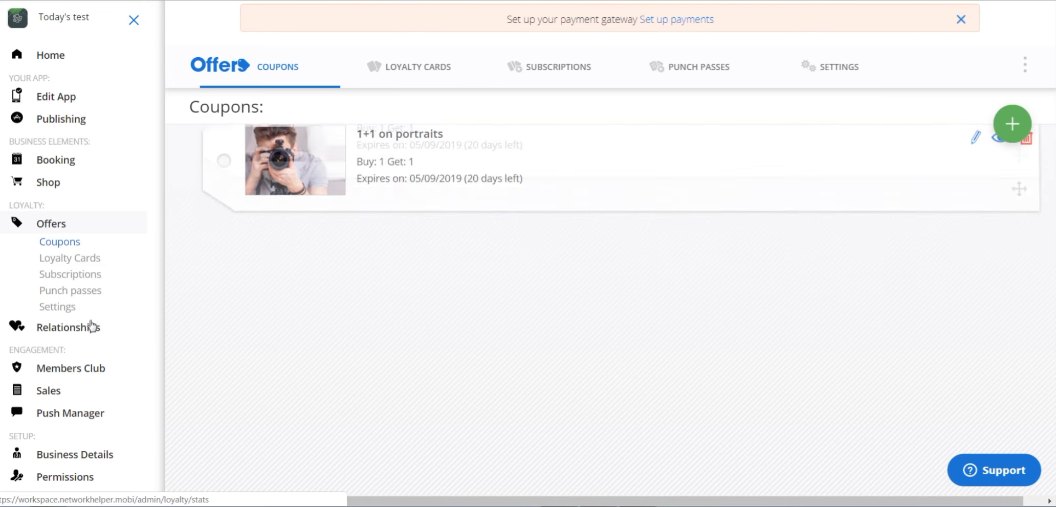
Look over the Members Club's members and prospects, and view the in-process orders under Sales
{"action": "left_click", "coordinate": [85, 378]}
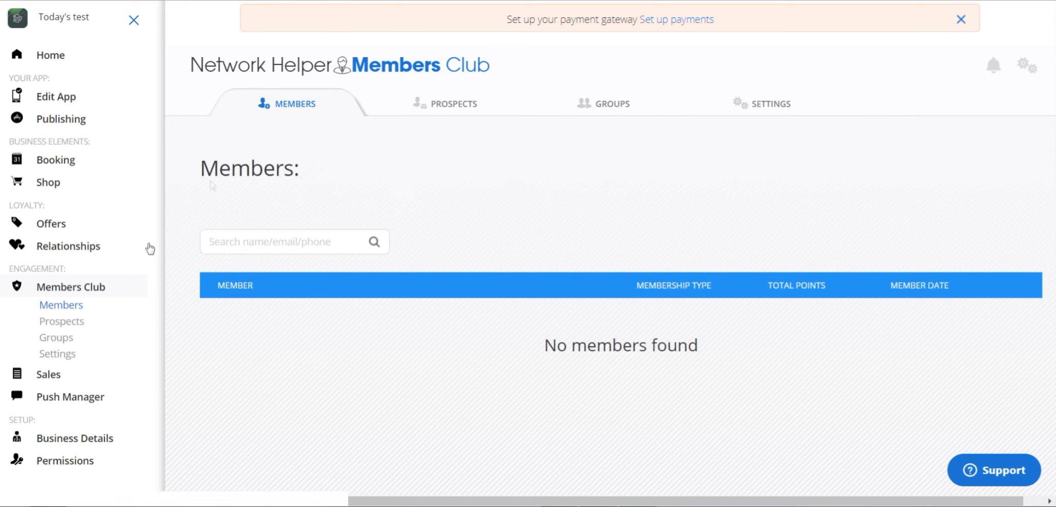
{"action": "left_click", "coordinate": [77, 307]}
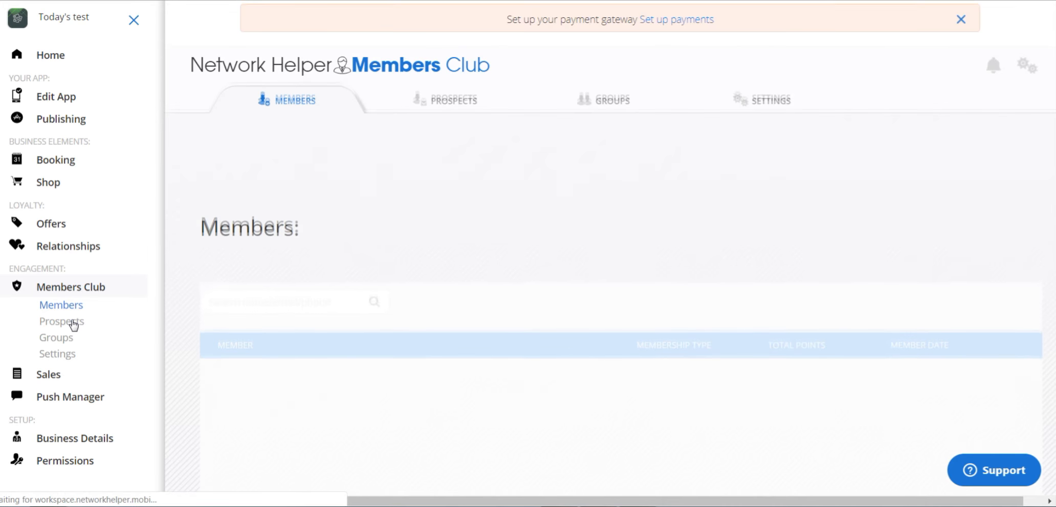
{"action": "left_click", "coordinate": [73, 323]}
{"action": "left_click", "coordinate": [60, 341]}
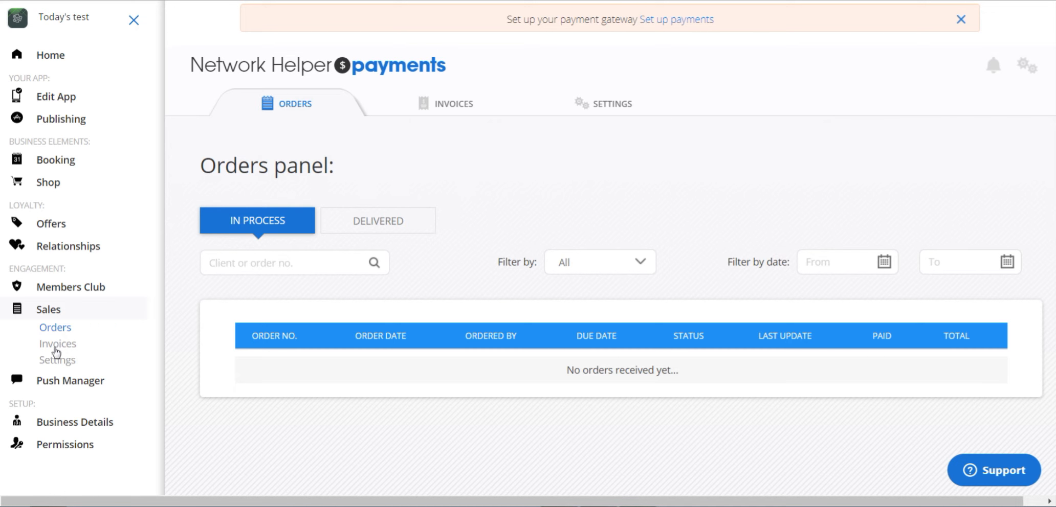
View the immediate push messages in Push Manager and review the Business Details profile, including its Stripe account status
{"action": "left_click", "coordinate": [61, 382]}
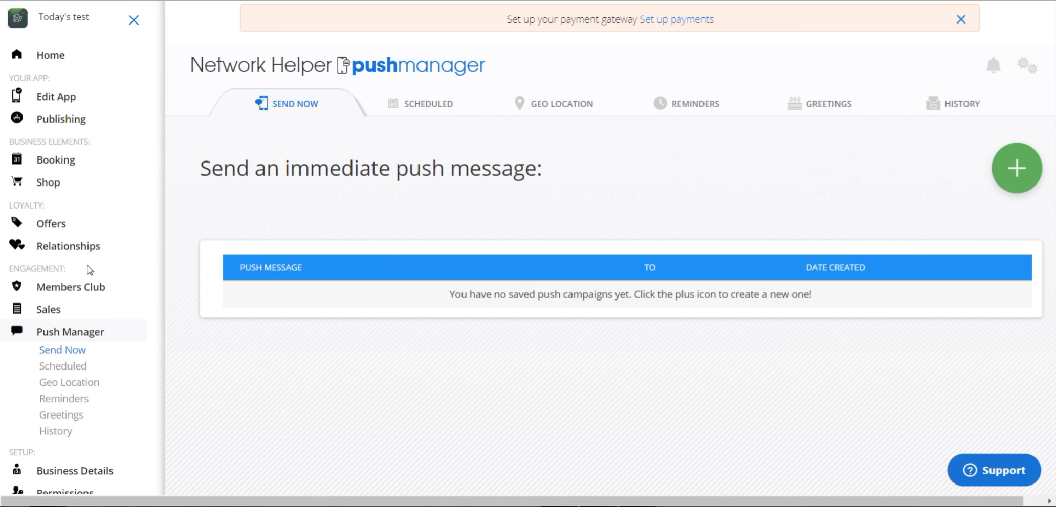
{"action": "scroll", "coordinate": [87, 273], "scroll_direction": "down", "scroll_amount": 3}
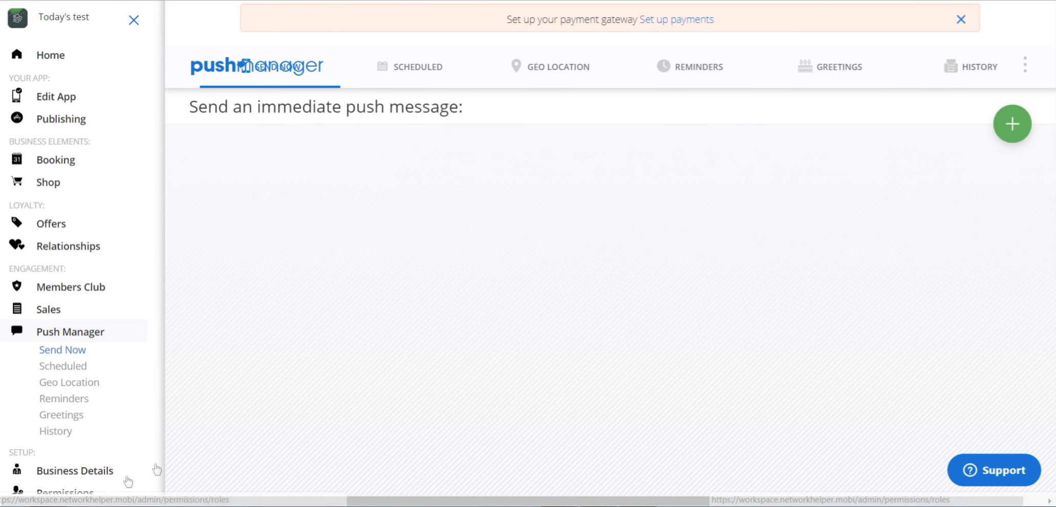
{"action": "left_click", "coordinate": [78, 157]}
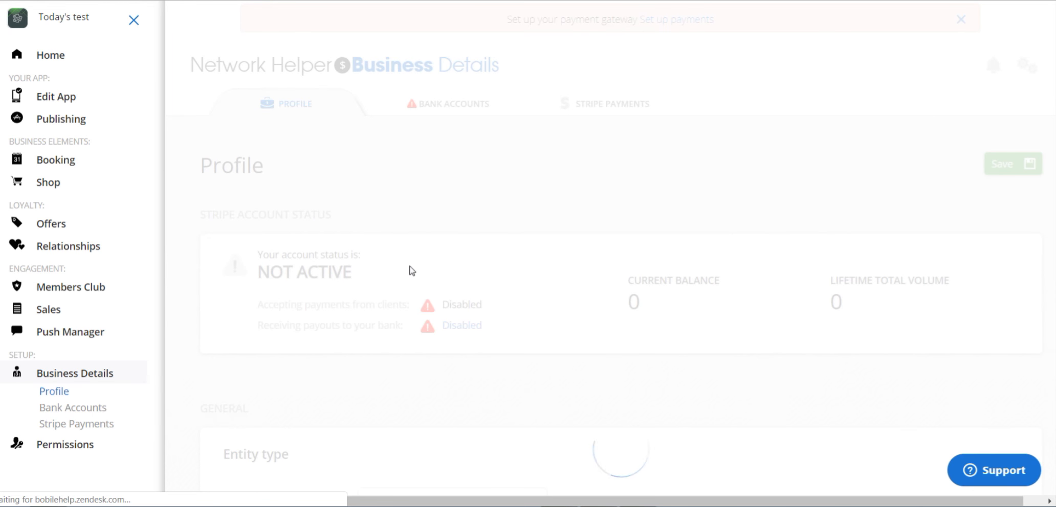
{"action": "scroll", "coordinate": [583, 210], "scroll_direction": "down", "scroll_amount": 5}
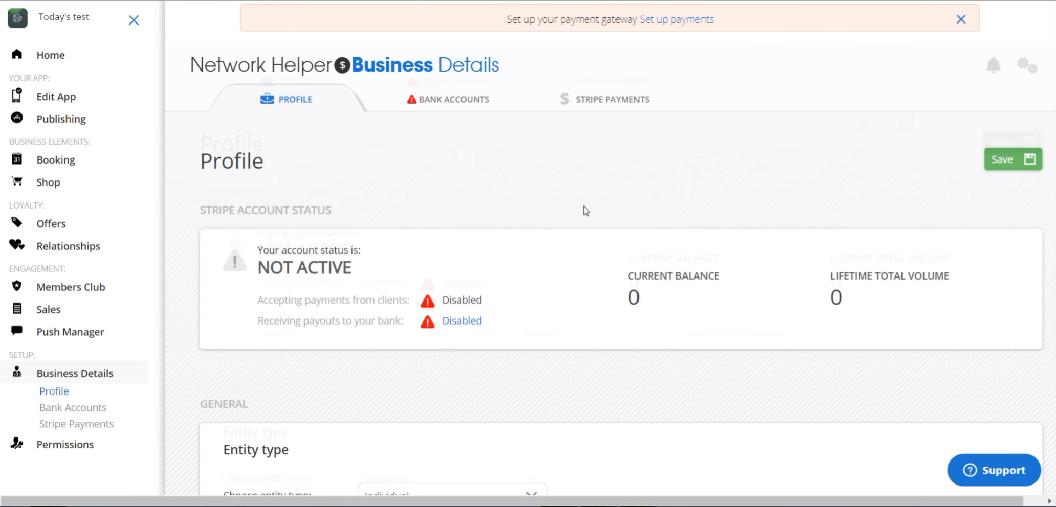
{"action": "scroll", "coordinate": [587, 210], "scroll_direction": "up", "scroll_amount": 5}
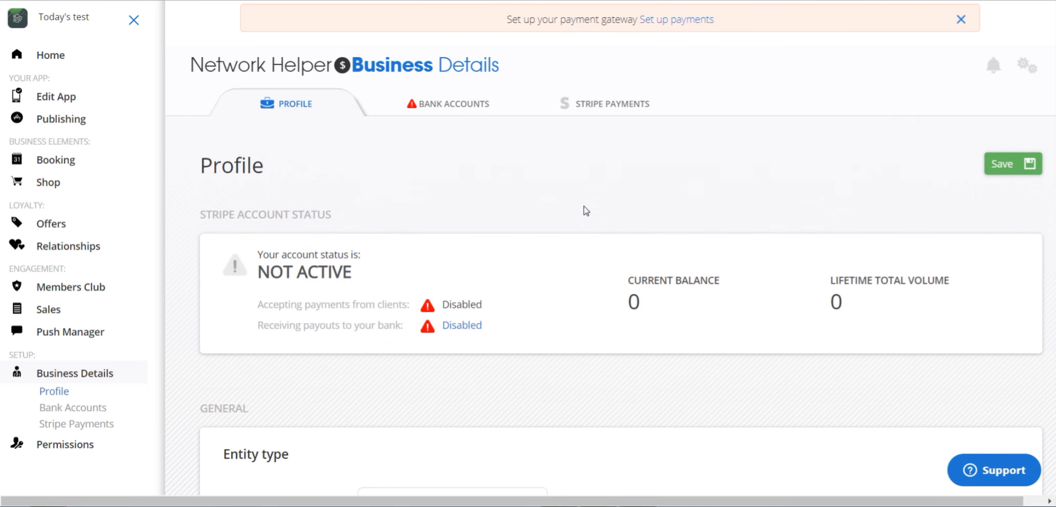